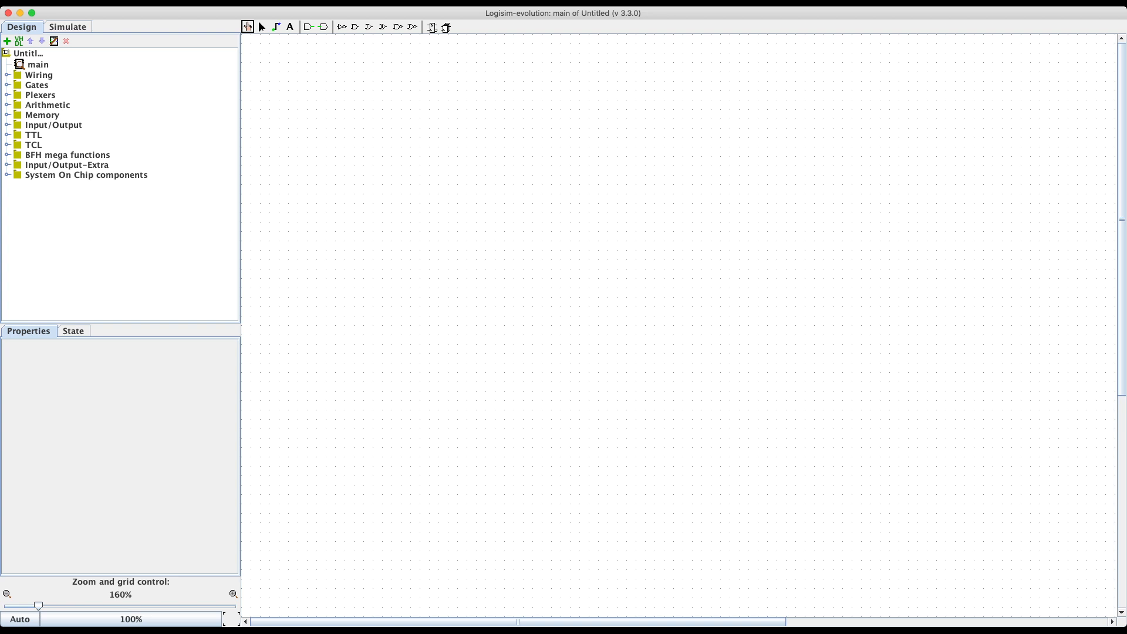
Step: Place a 2-bit, east-facing Splitter from the Wiring folder on the main canvas, then deselect it
click(7, 75)
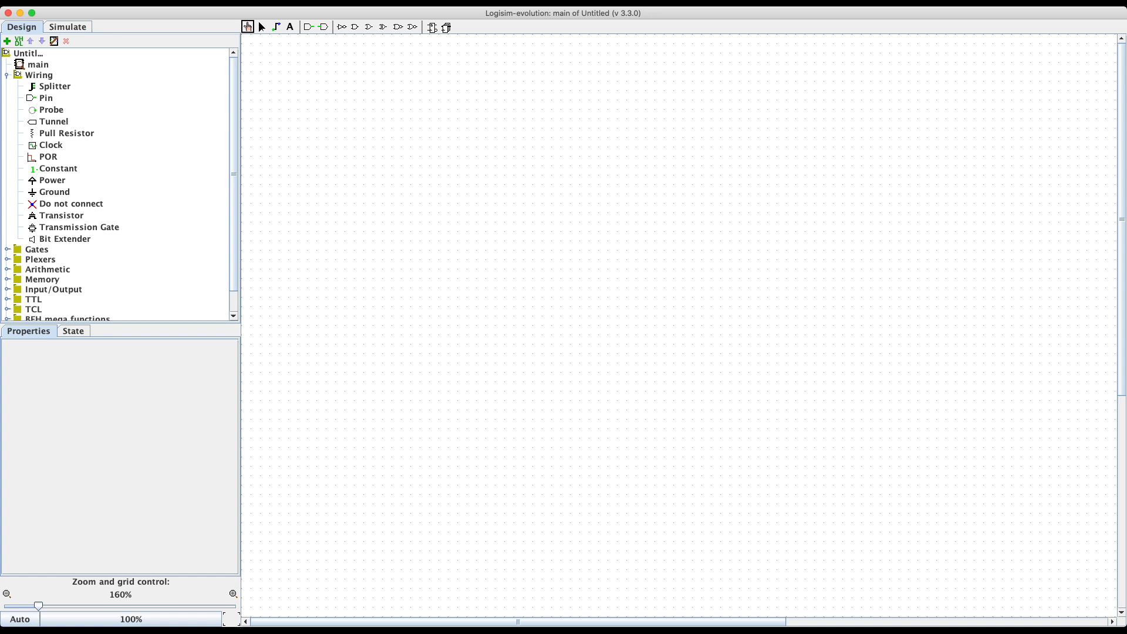
click(55, 86)
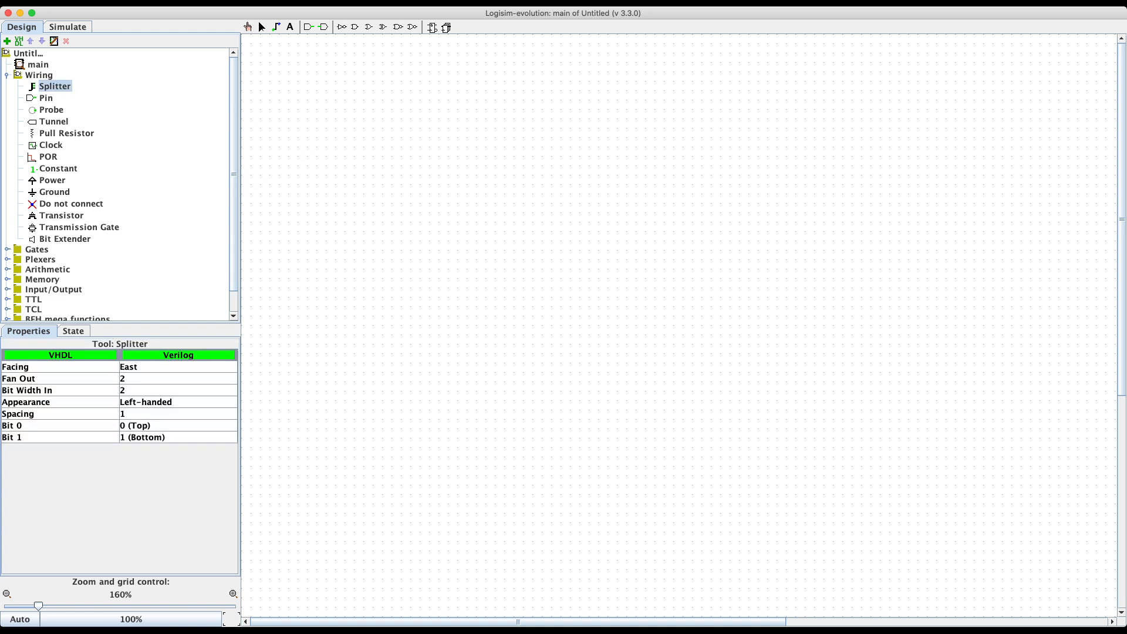
click(449, 232)
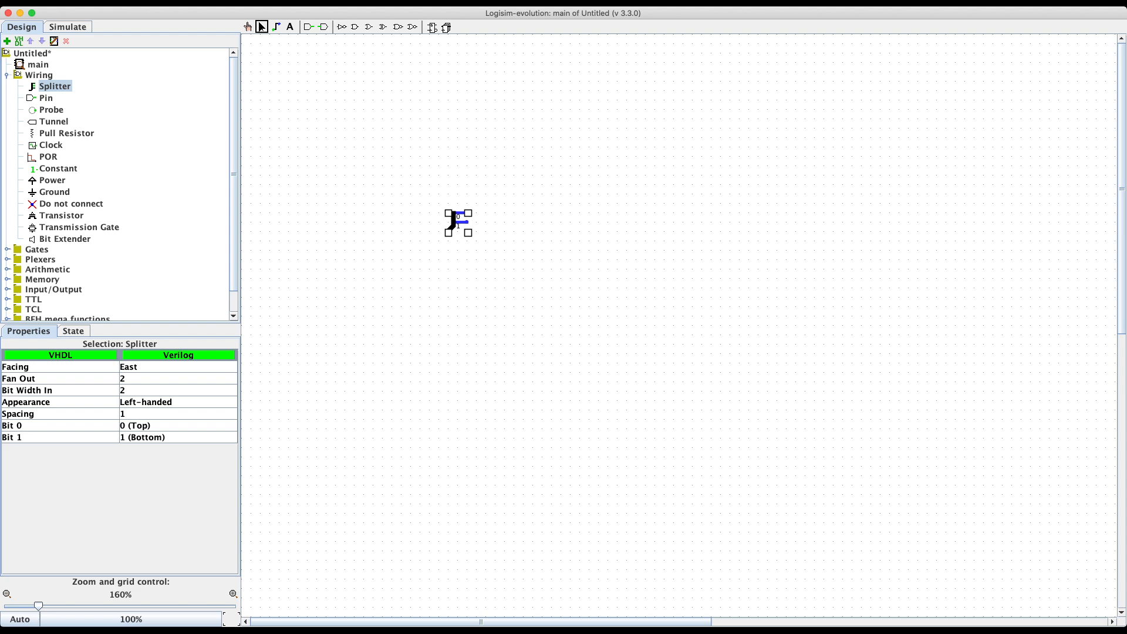
key(Escape)
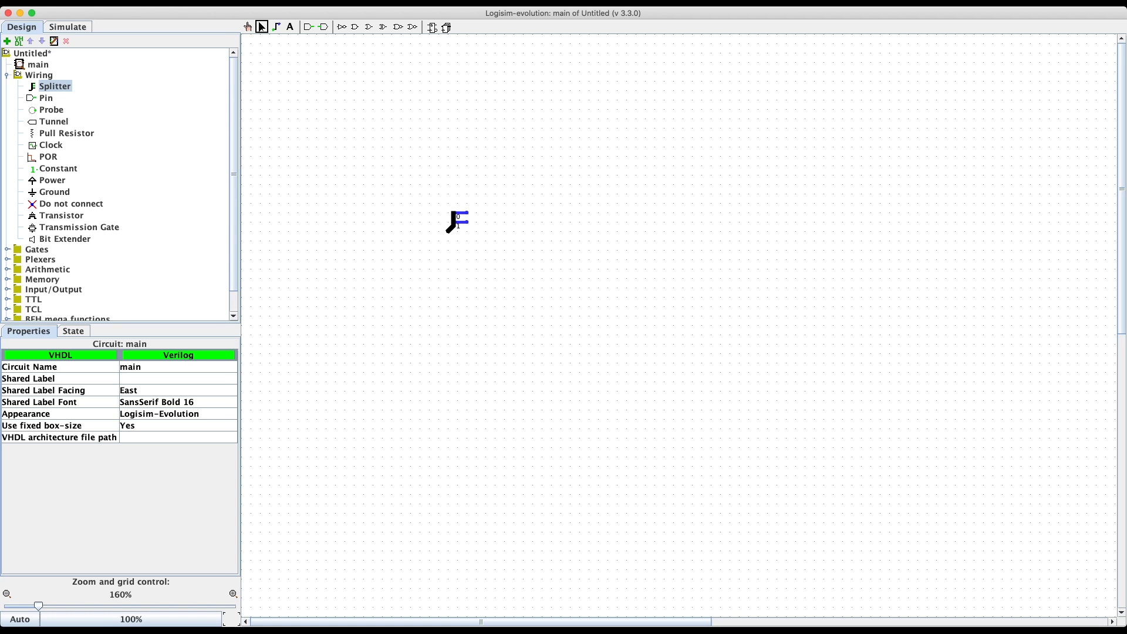
Step: Add a 1-bit Pin from Wiring above and to the left of the splitter
click(455, 221)
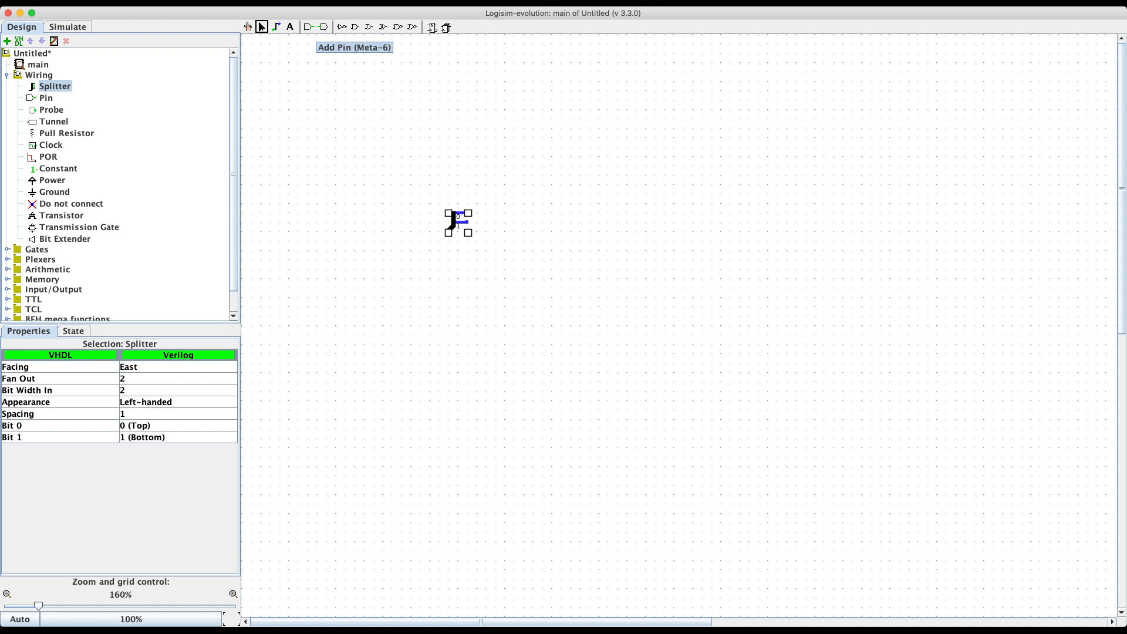
click(46, 97)
click(391, 138)
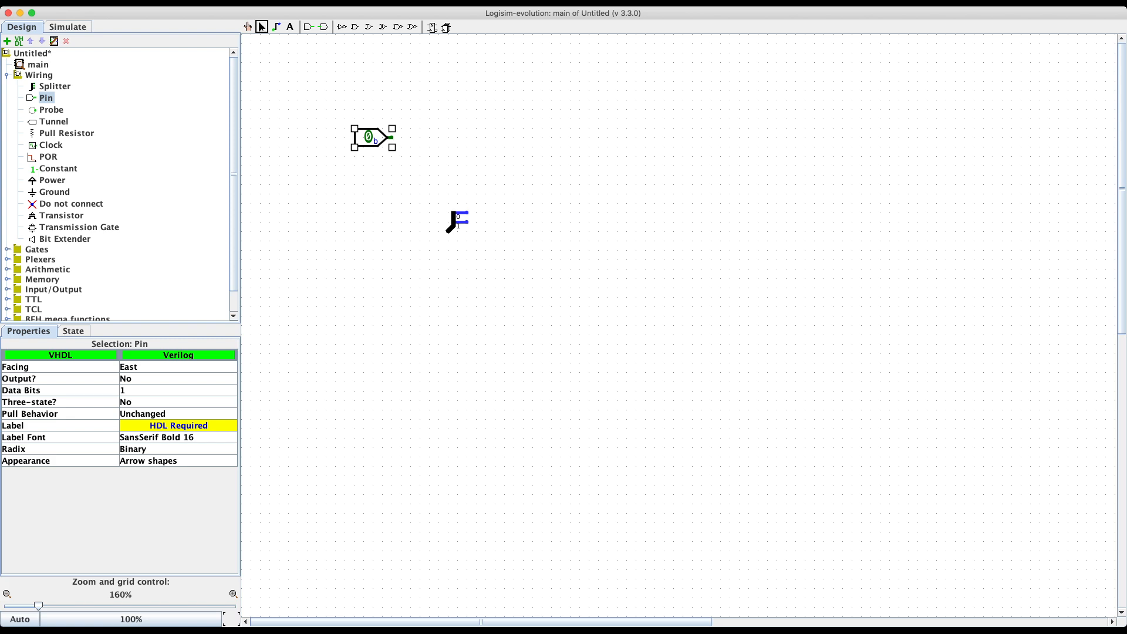
Step: Show the pin's Radix choices: Binary, Octal, Signed Decimal, Unsigned Decimal, Hexadecimal
click(178, 449)
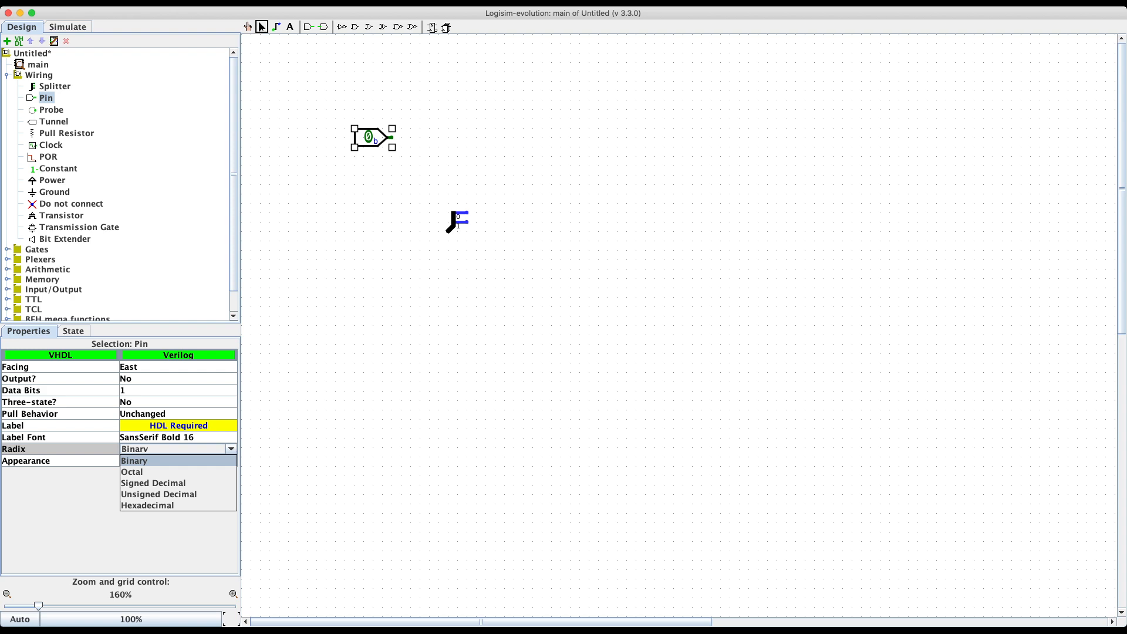
Step: Keep the pin at Binary radix with Three-state left at No
key(Escape)
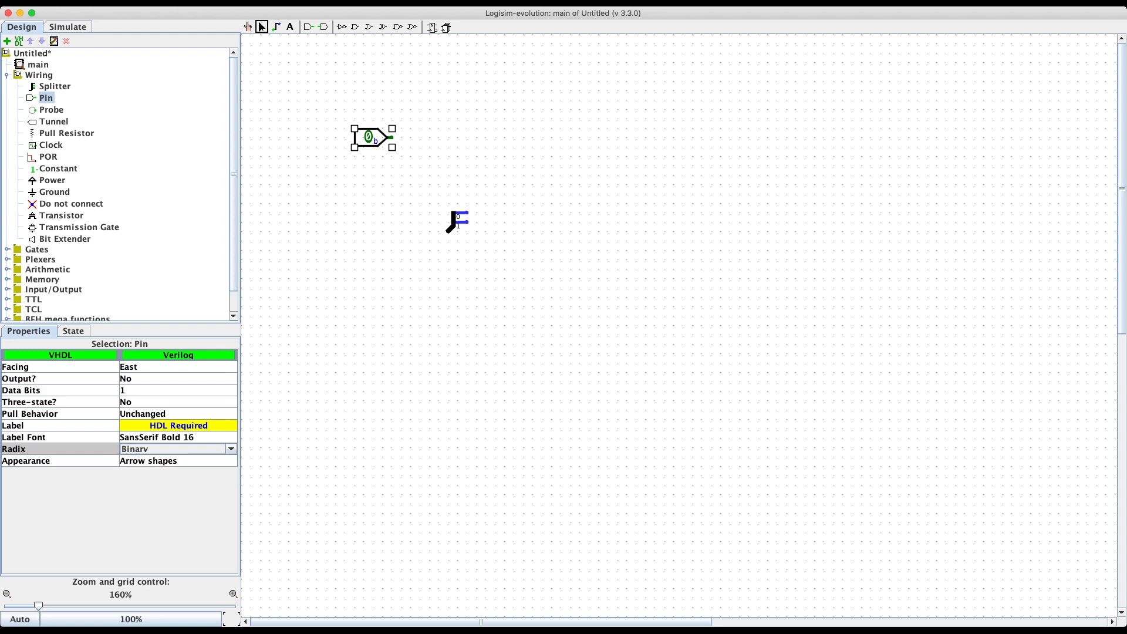
click(177, 402)
click(178, 402)
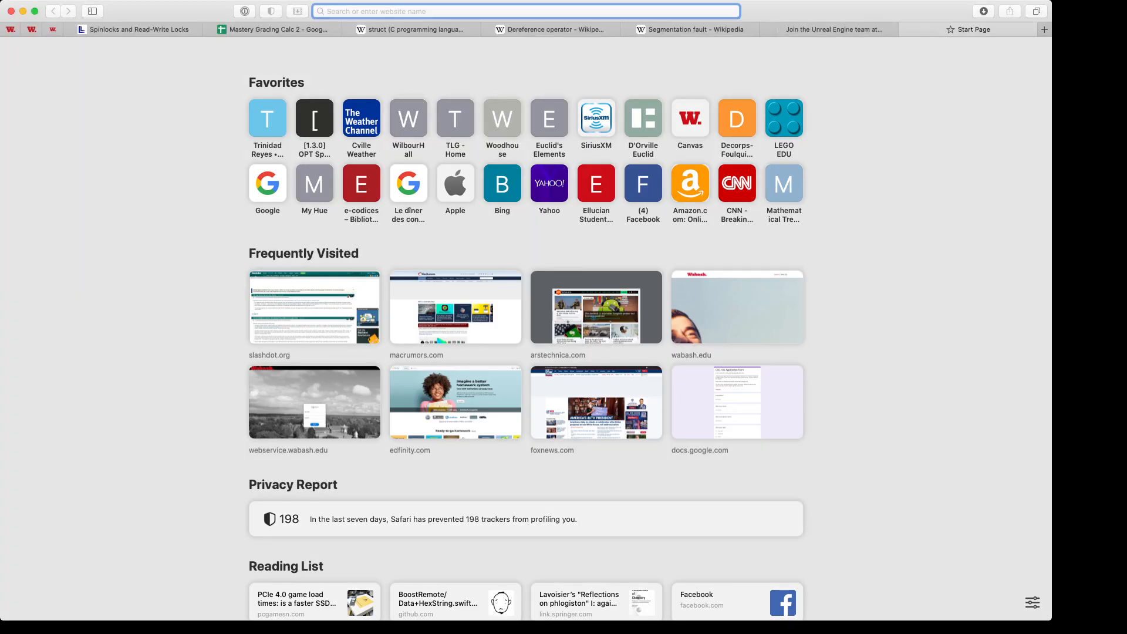
Step: Maximize the Safari window and load newegg.com
key(ctrl+alt+Return)
text(newegg)
key(Return)
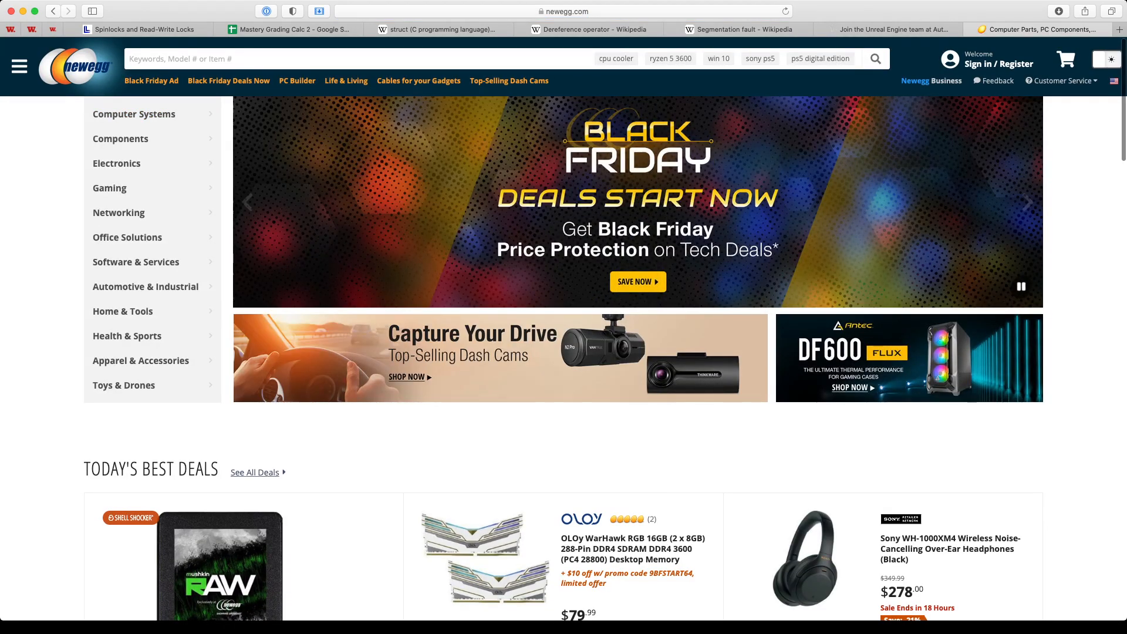
Step: Browse Components > SSDs to the Samsung 980 PRO promo page listing its 1TB, 500GB and 250GB models
mouse_move(120, 139)
mouse_move(266, 135)
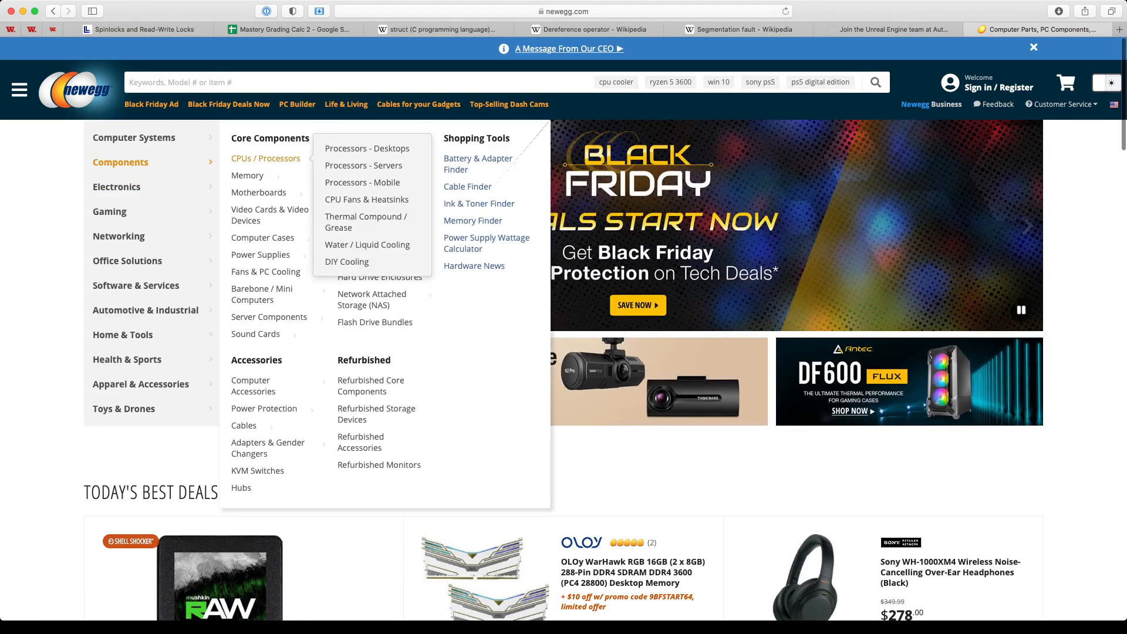
click(346, 175)
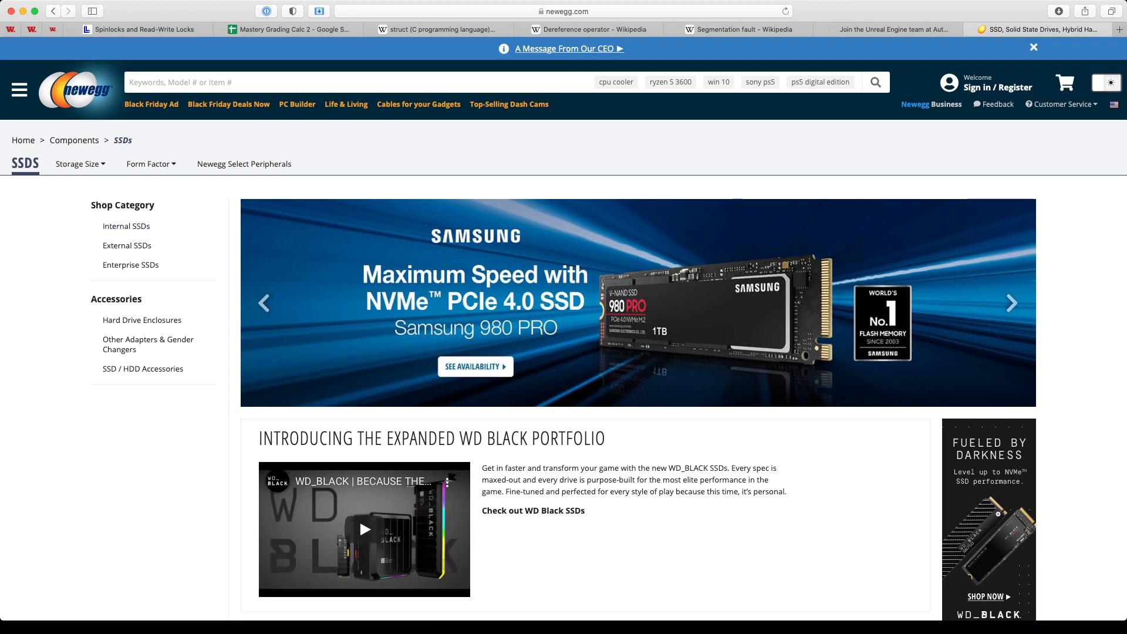
click(475, 366)
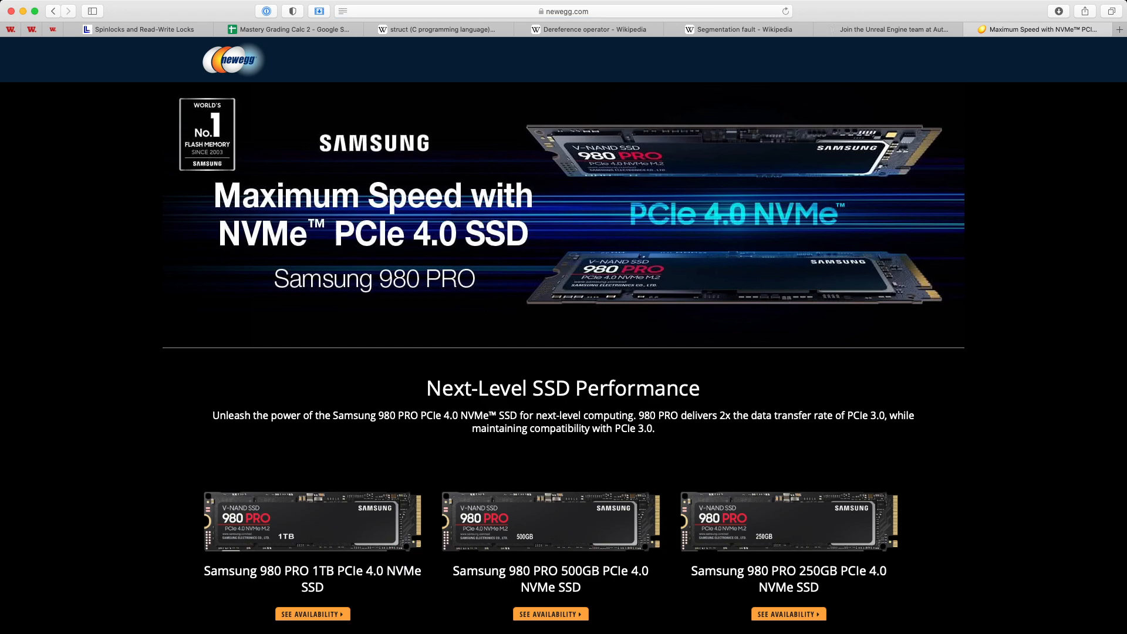
scroll(564, 328, down, 5)
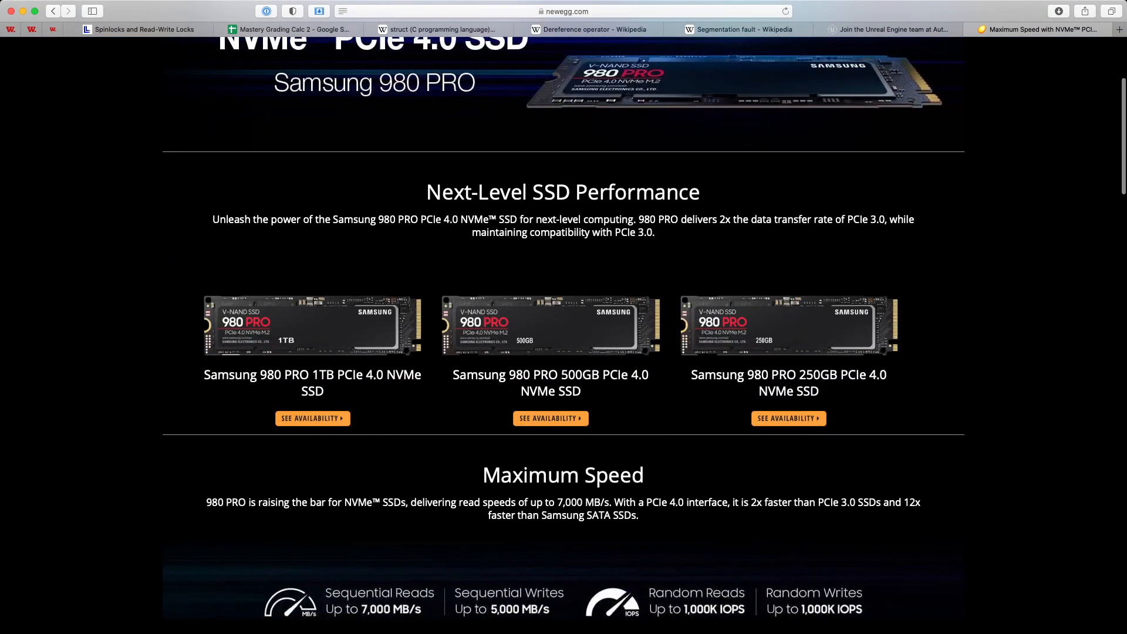
Step: Review the $229.99 Samsung 980 PRO 1TB specs, then go back to the SSDs category
click(313, 418)
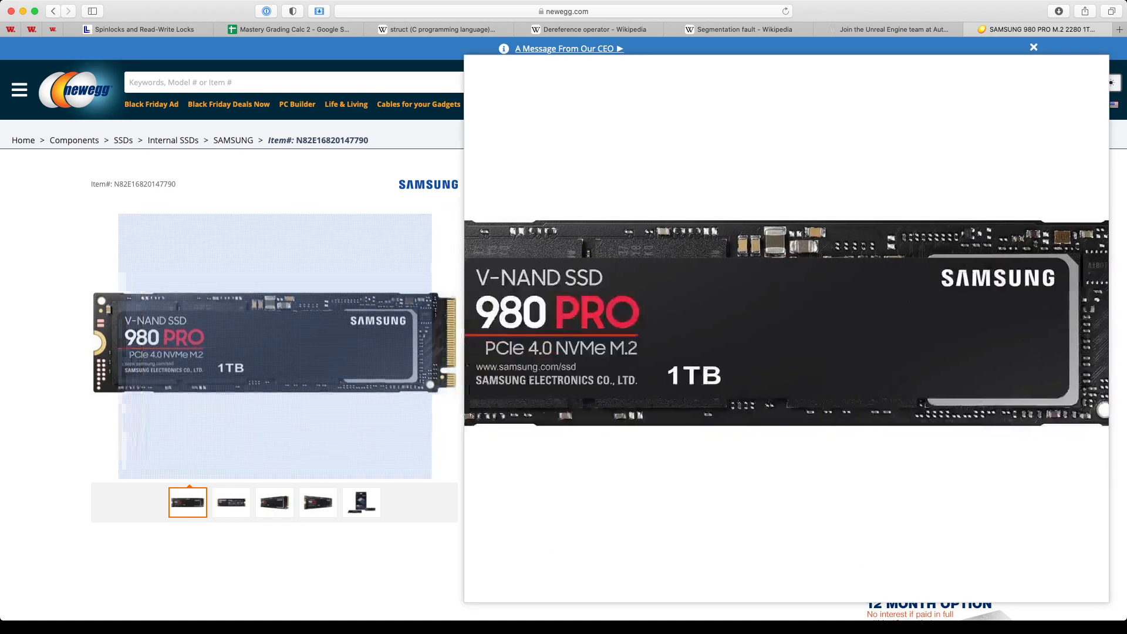
scroll(563, 329, down, 3)
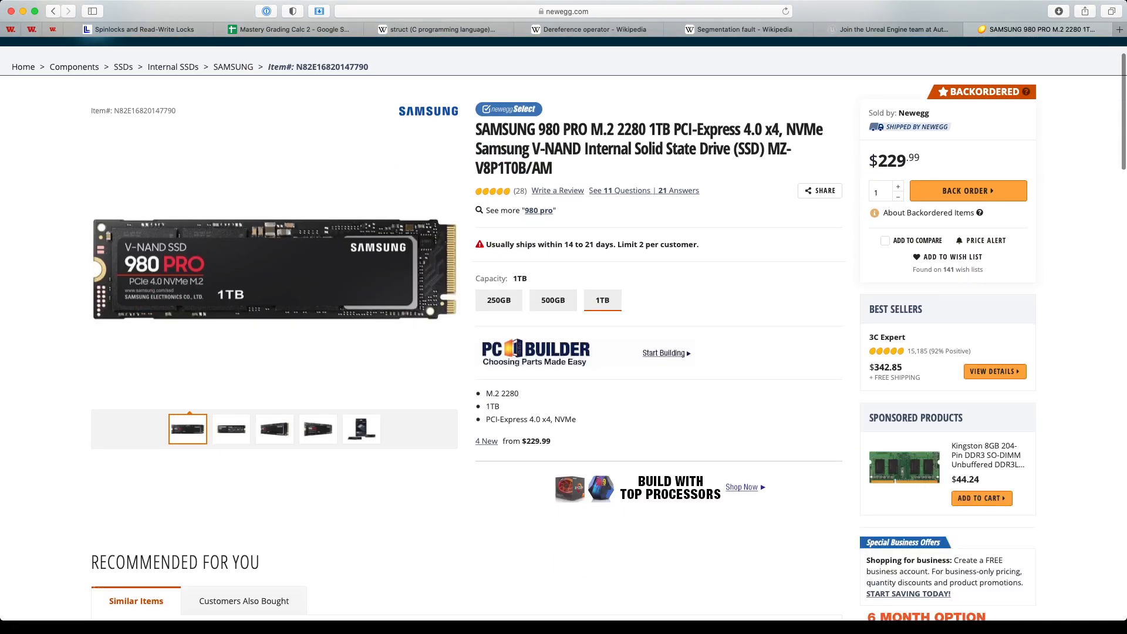
scroll(563, 328, down, 15)
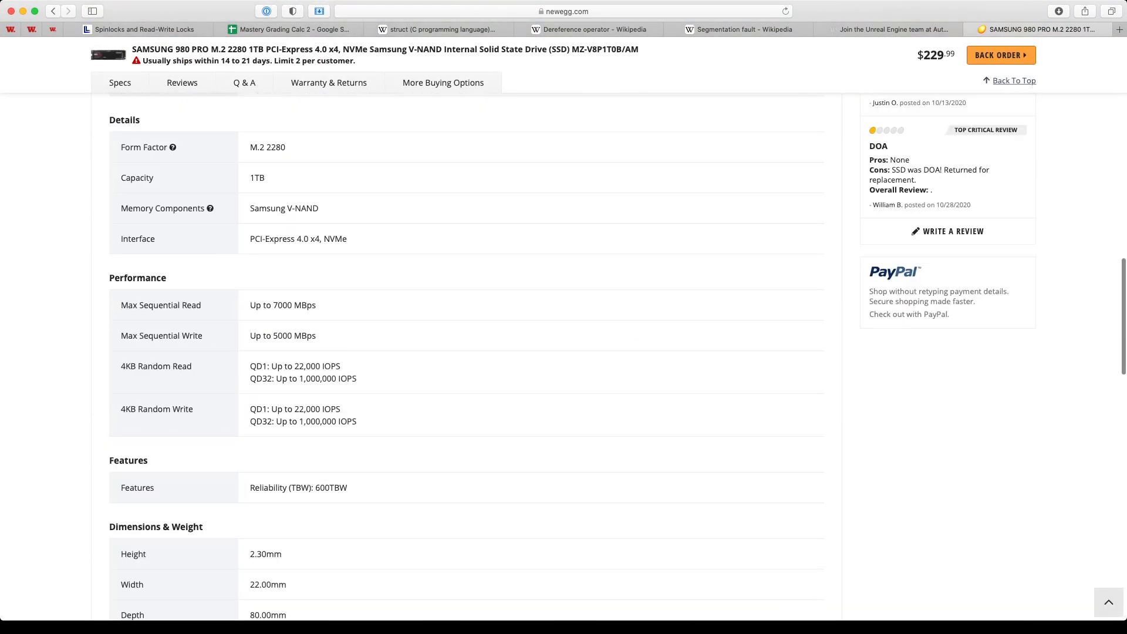
scroll(563, 352, up, 4)
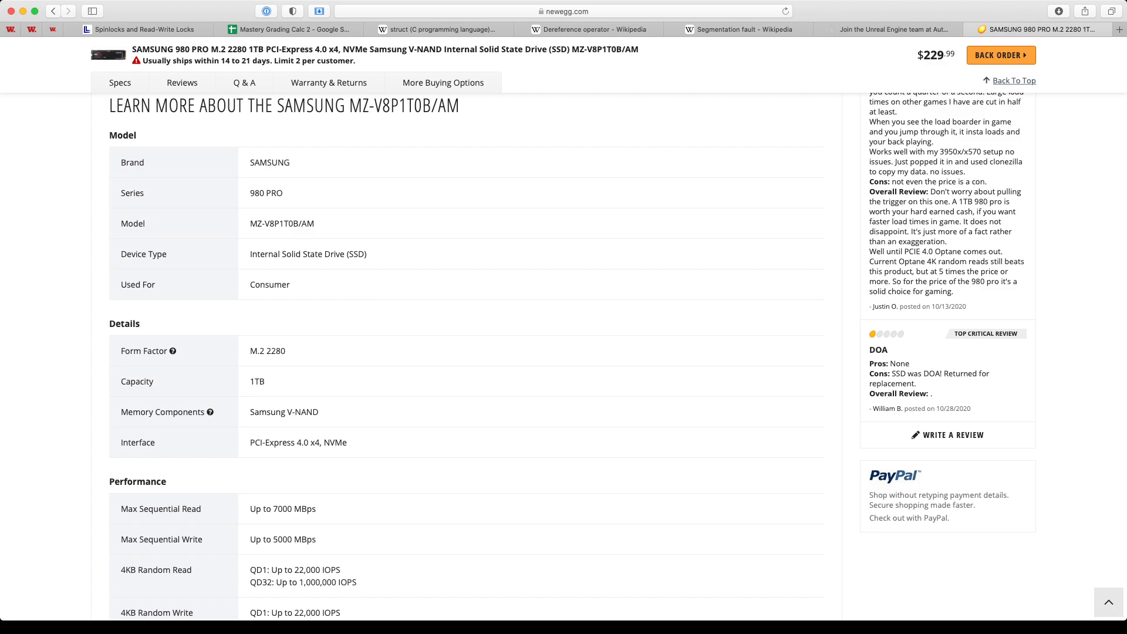
scroll(564, 352, down, 5)
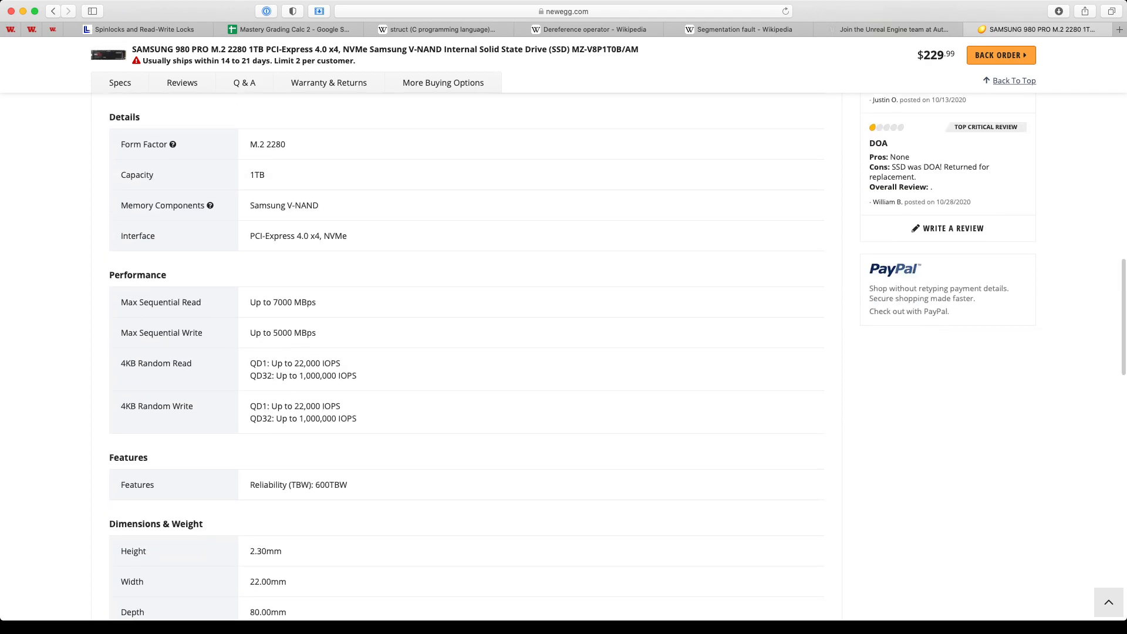
scroll(466, 352, down, 8)
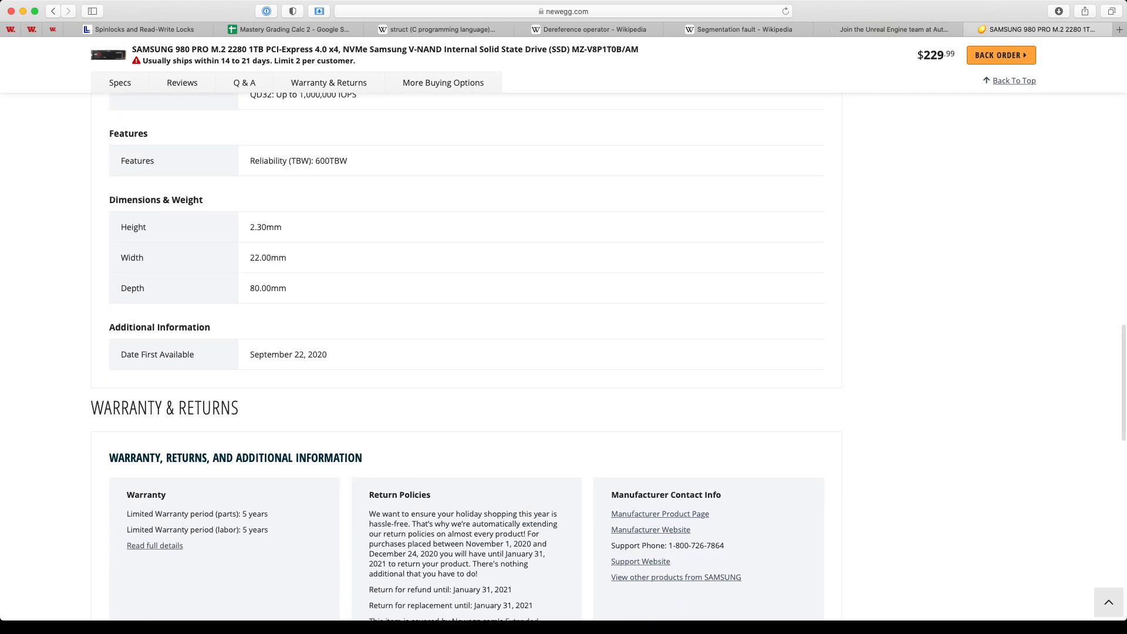
scroll(564, 352, up, 10)
scroll(563, 353, up, 20)
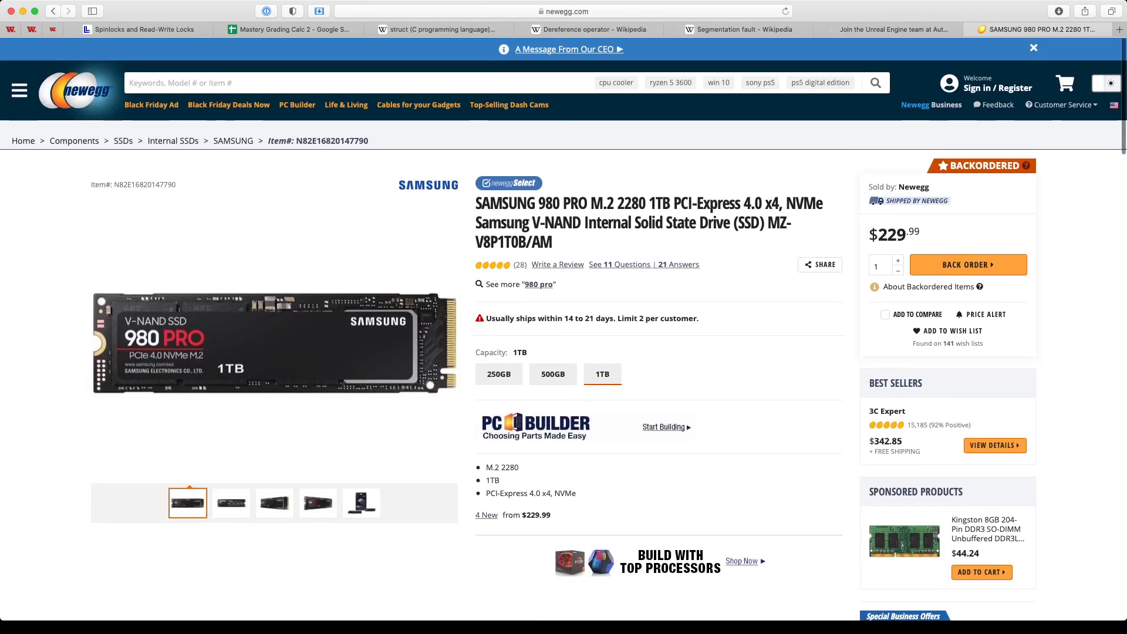
click(53, 11)
click(53, 11)
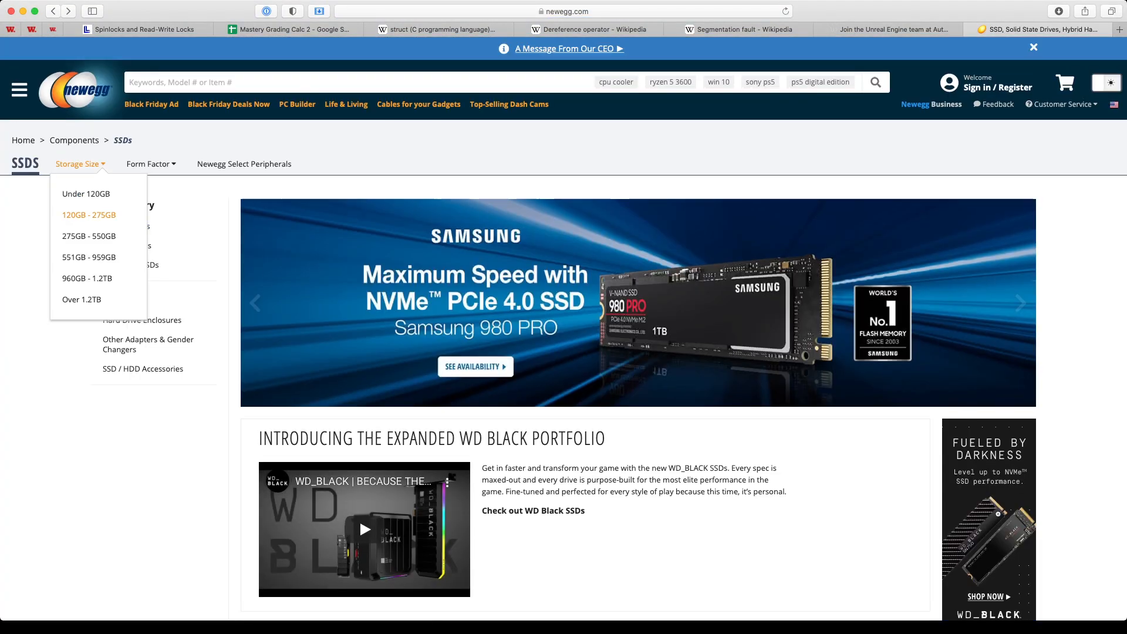
Step: Open Internal SSDs and filter to items Sold by Newegg and Shipped by Newegg, 12 pages
click(126, 227)
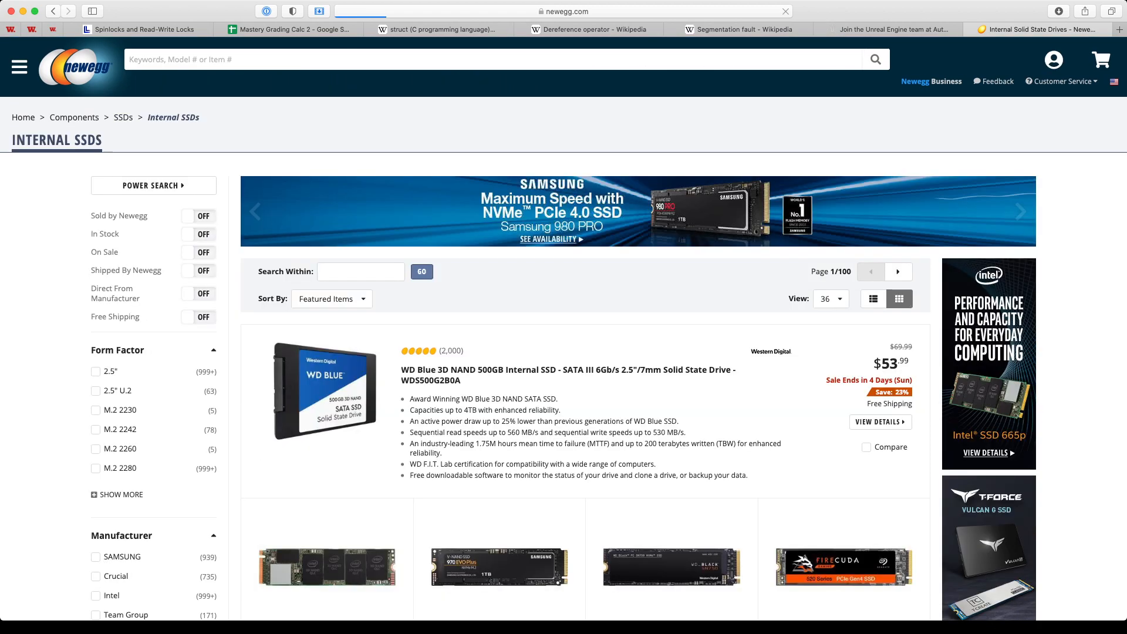
scroll(564, 328, down, 3)
scroll(563, 328, up, 2)
scroll(563, 329, up, 2)
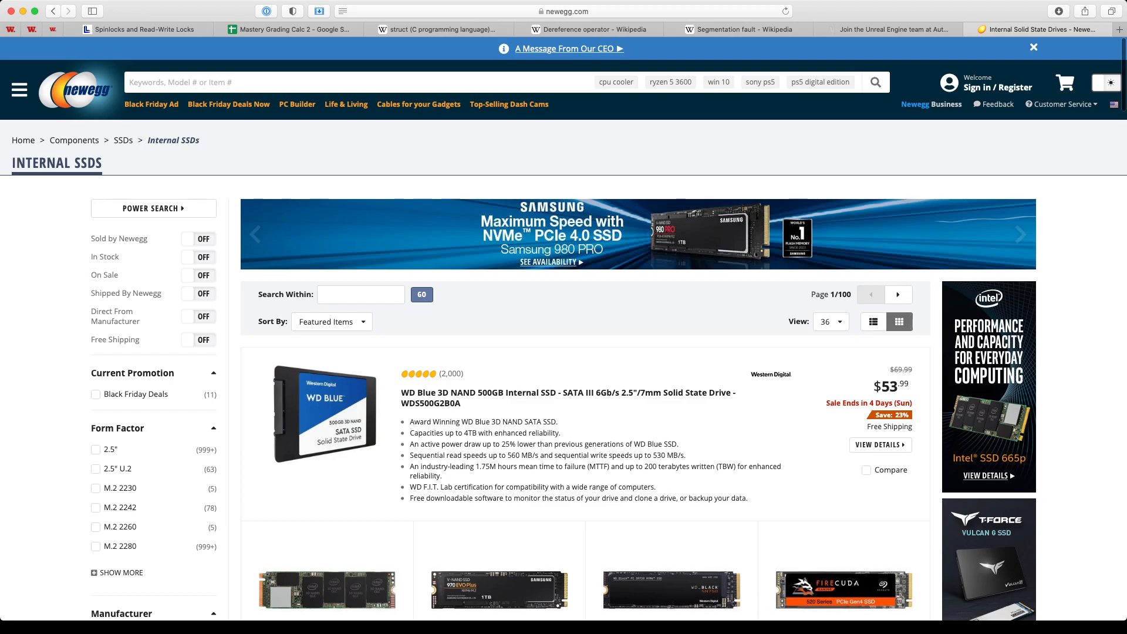
click(199, 239)
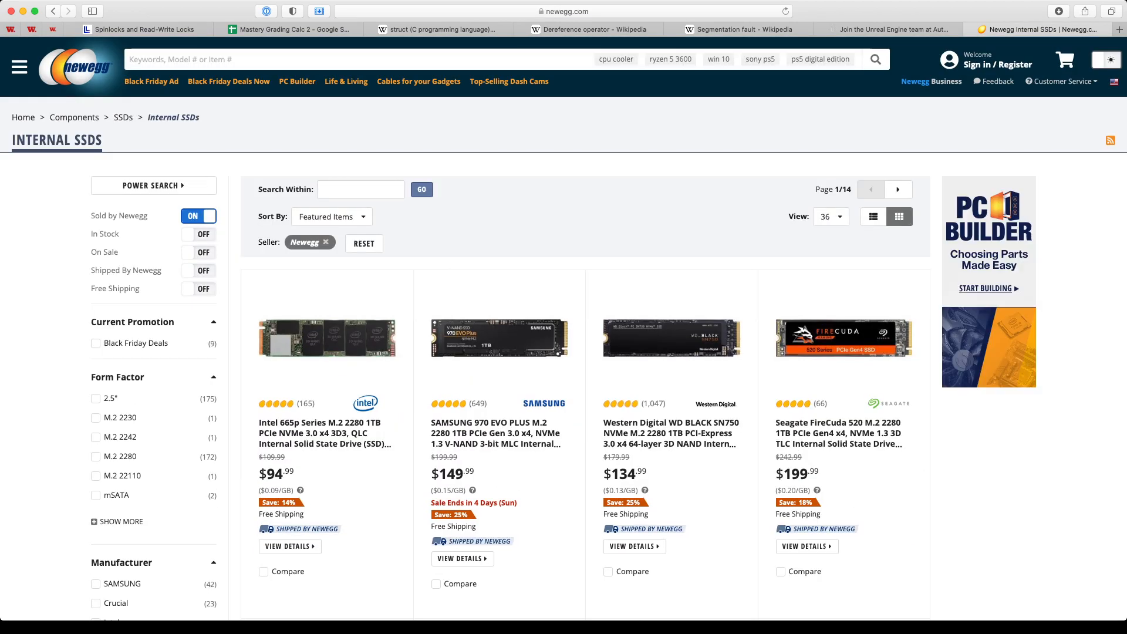
click(198, 270)
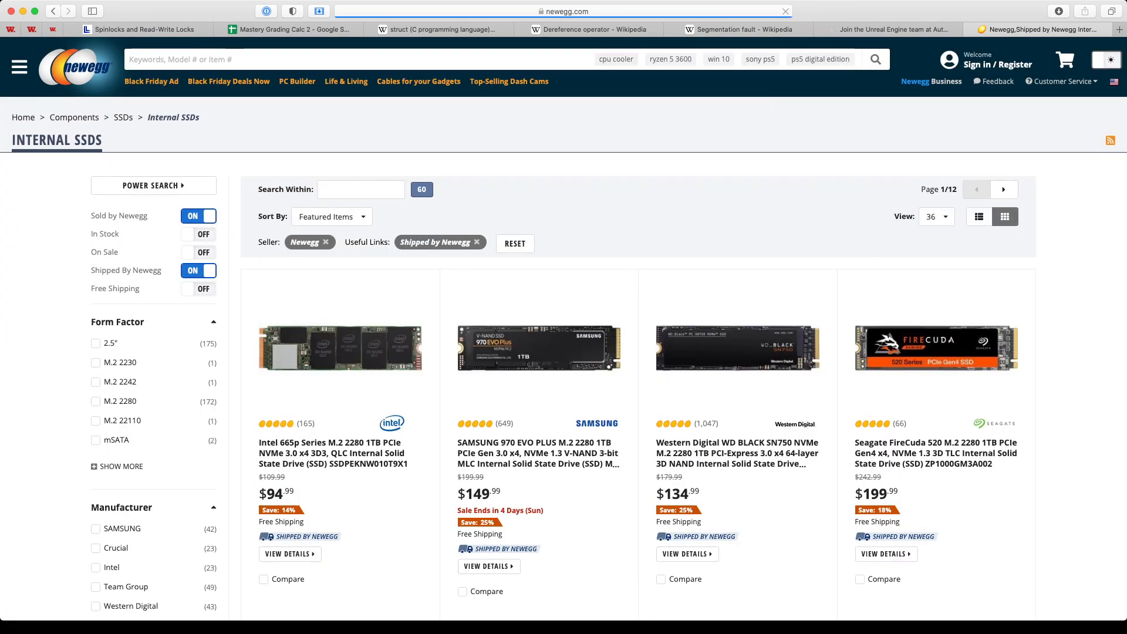
scroll(563, 329, down, 2)
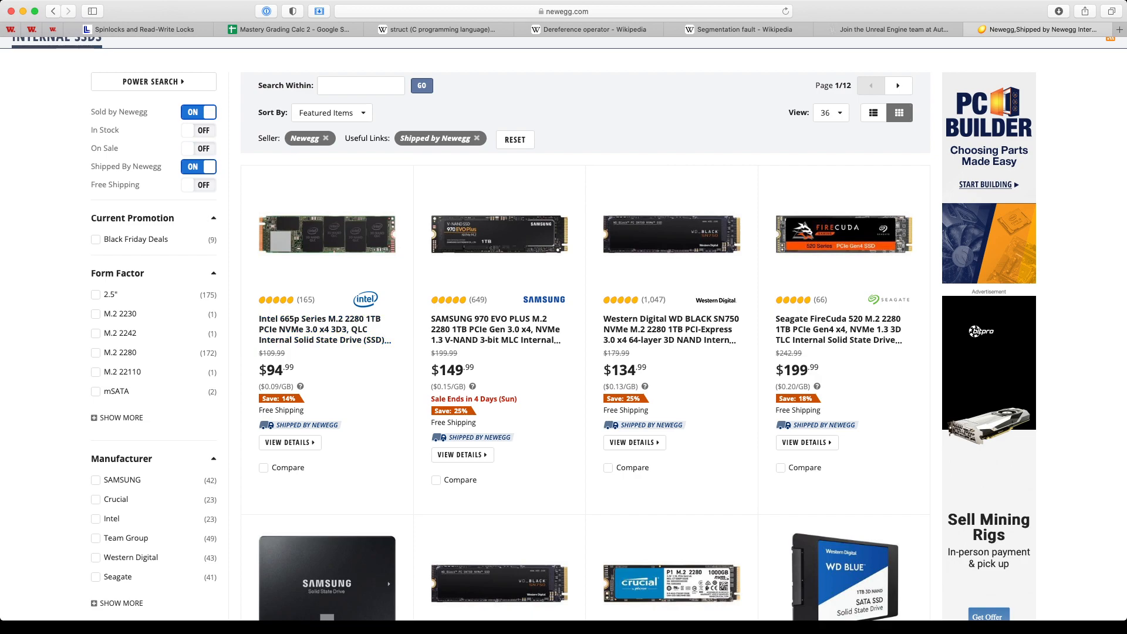
Step: In a new tab, search Google for 'quad level cell'
key(super+t)
text(goog)
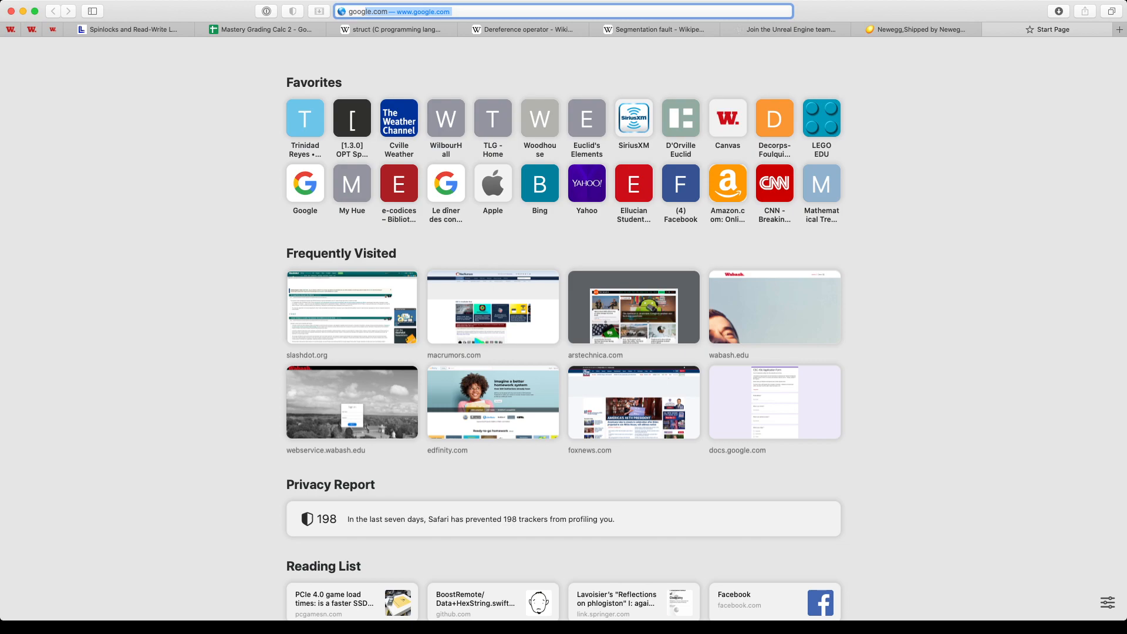
key(Return)
text(quad level cell)
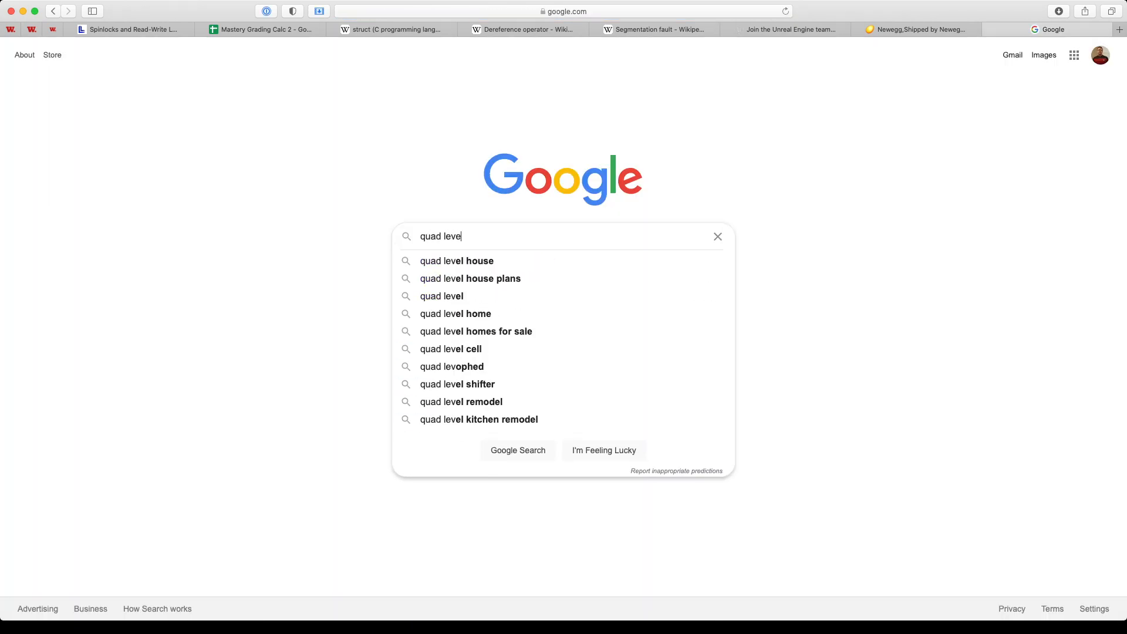
key(Return)
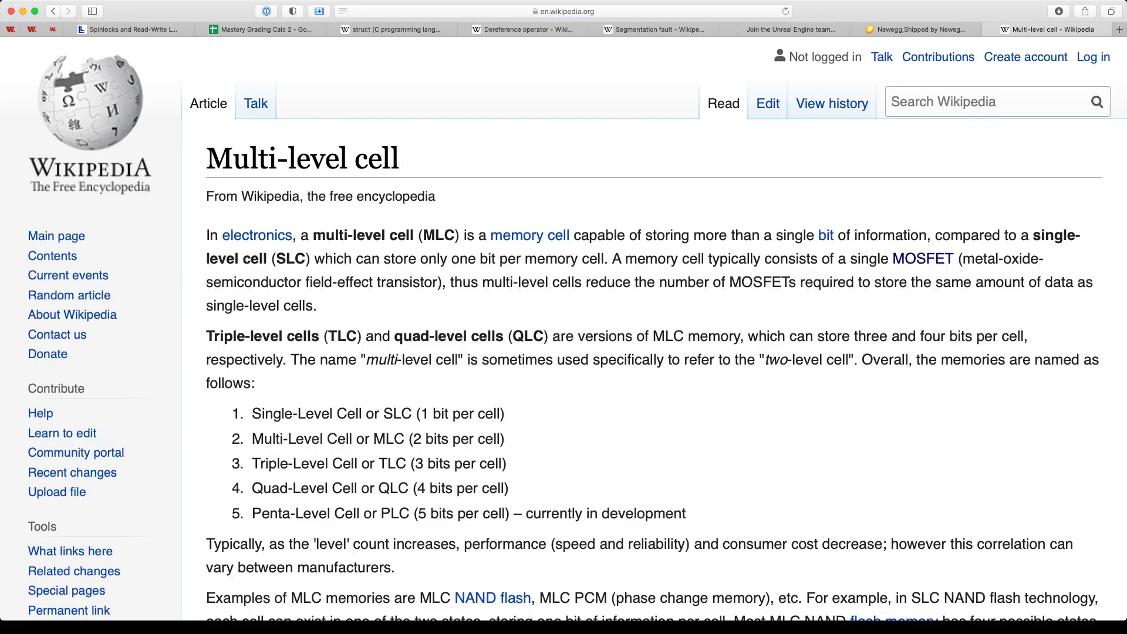
Step: Read Wikipedia's Multi-level cell article from the Single-level cell section, then return to the results
scroll(563, 329, down, 2)
scroll(270, 253, down, 10)
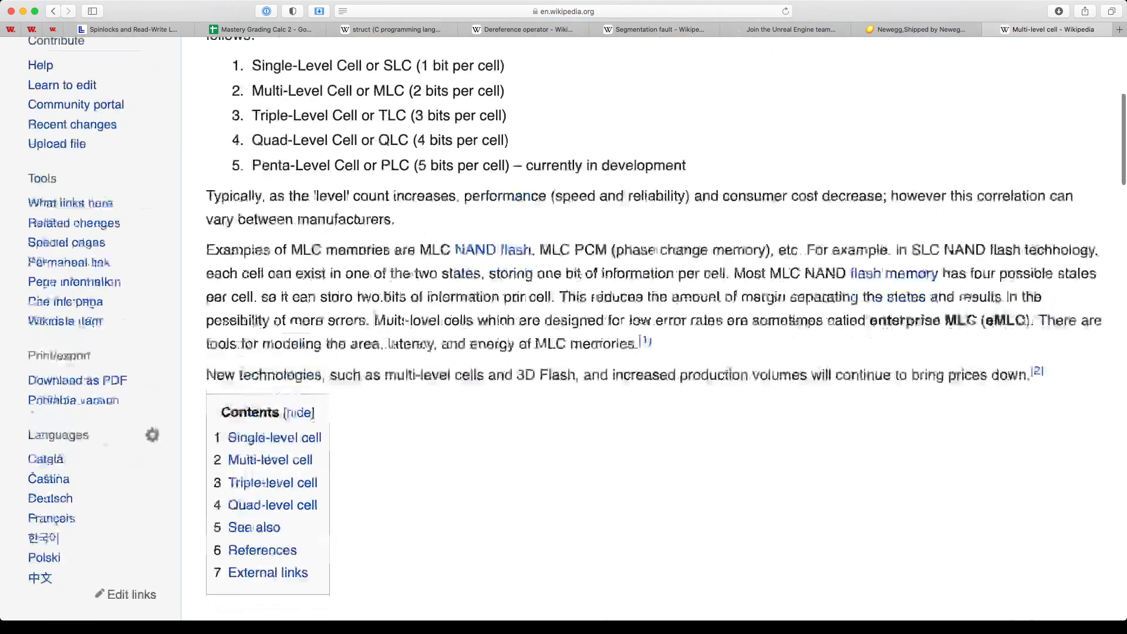
click(274, 227)
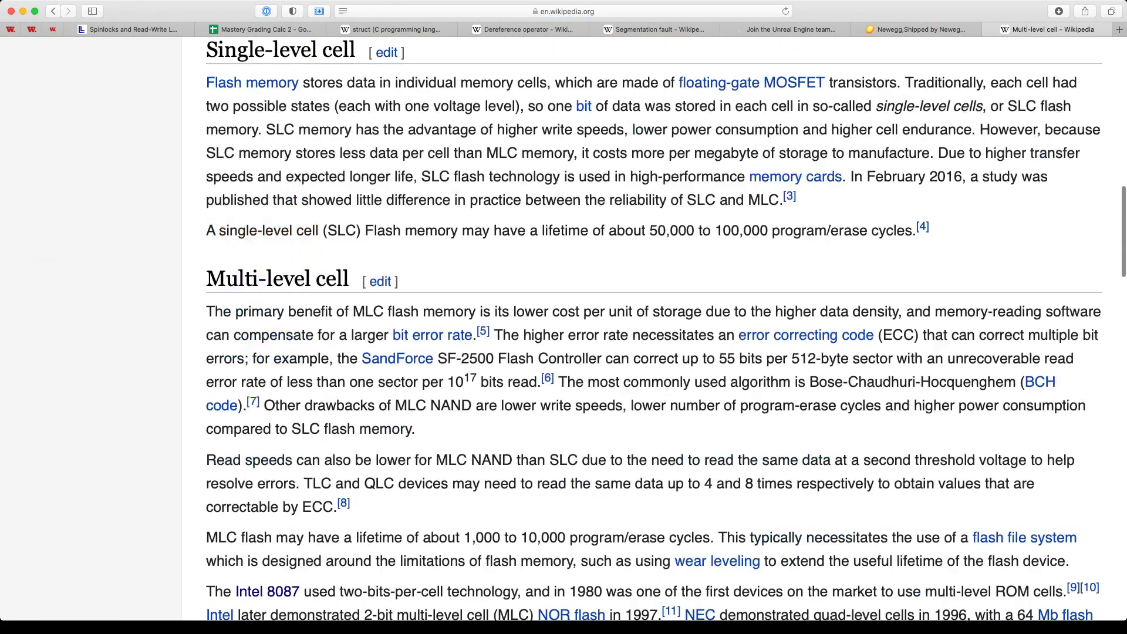
scroll(666, 328, down, 3)
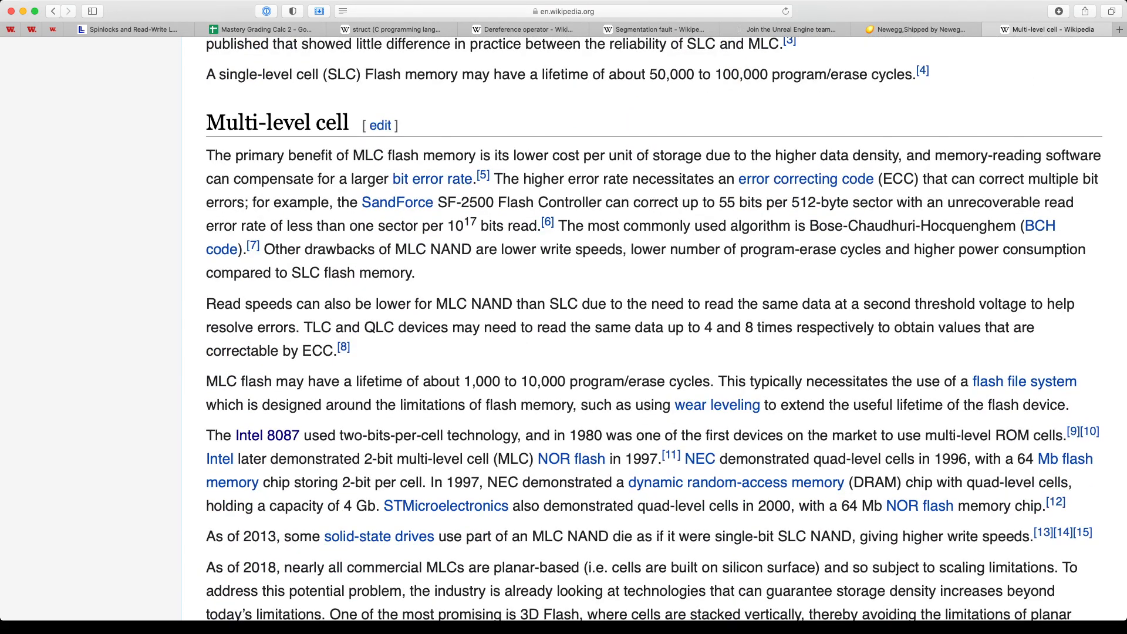
scroll(563, 329, down, 15)
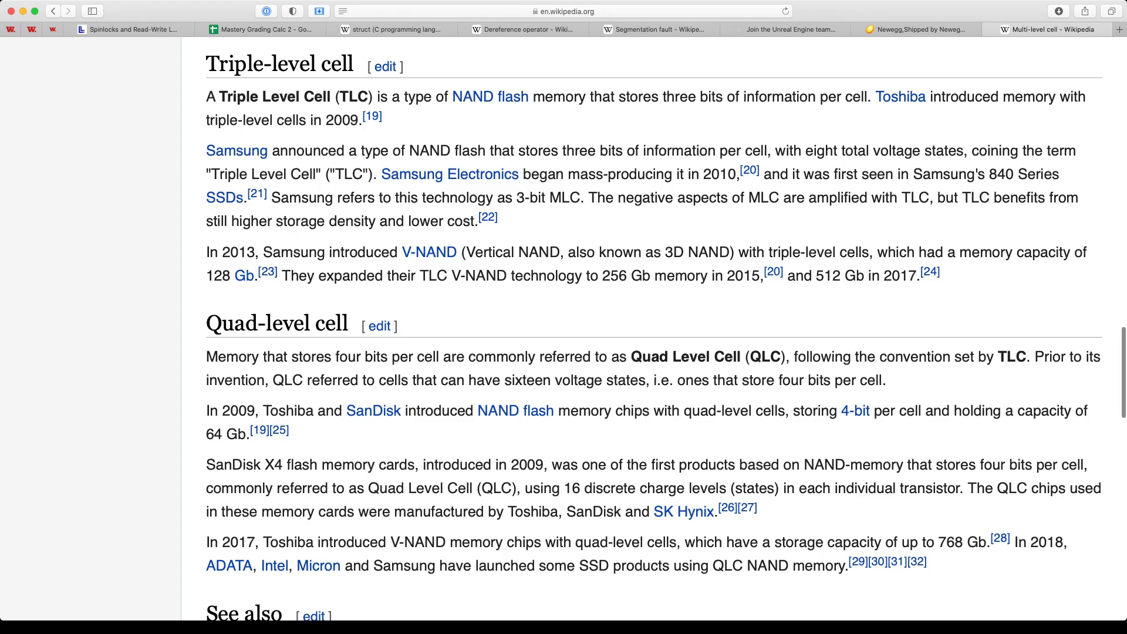
scroll(654, 330, down, 4)
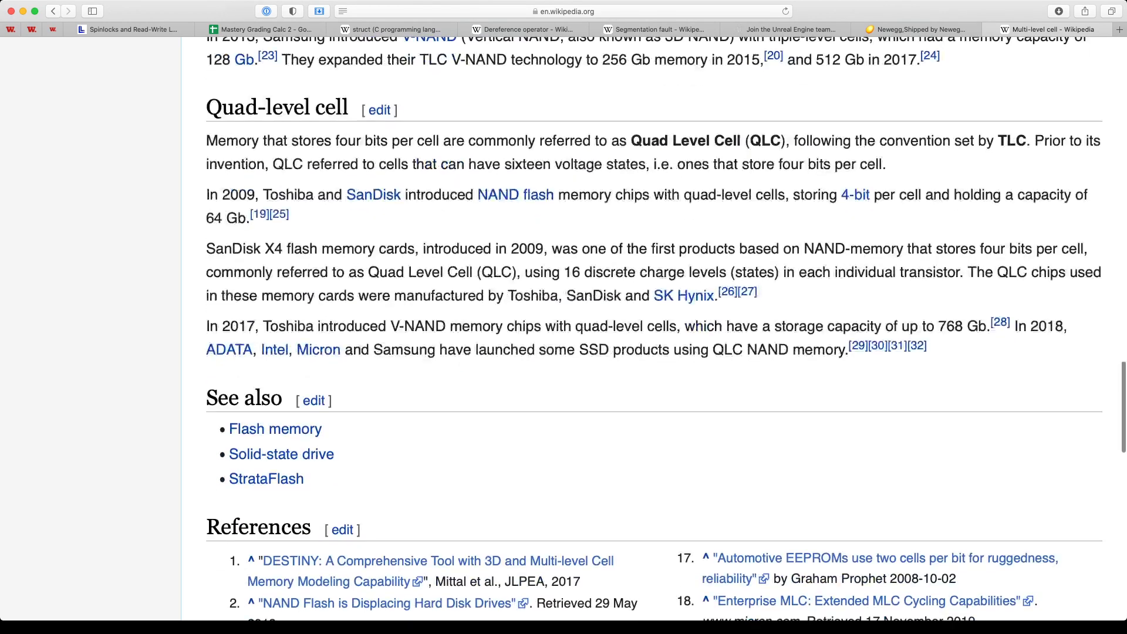
scroll(653, 329, up, 3)
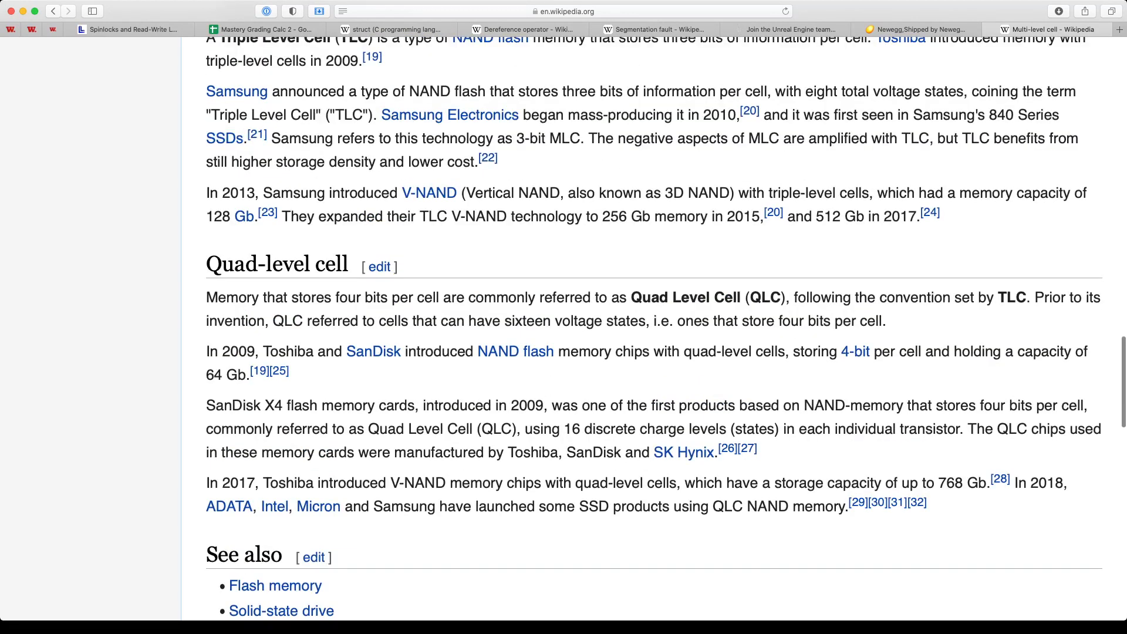
scroll(653, 329, up, 2)
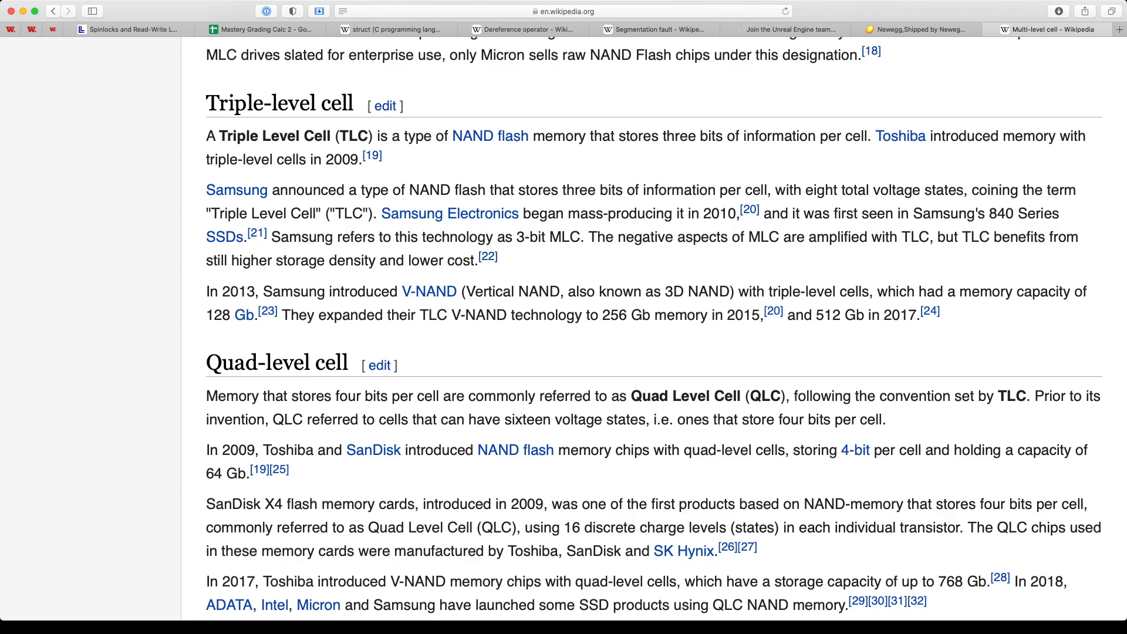
scroll(654, 329, up, 10)
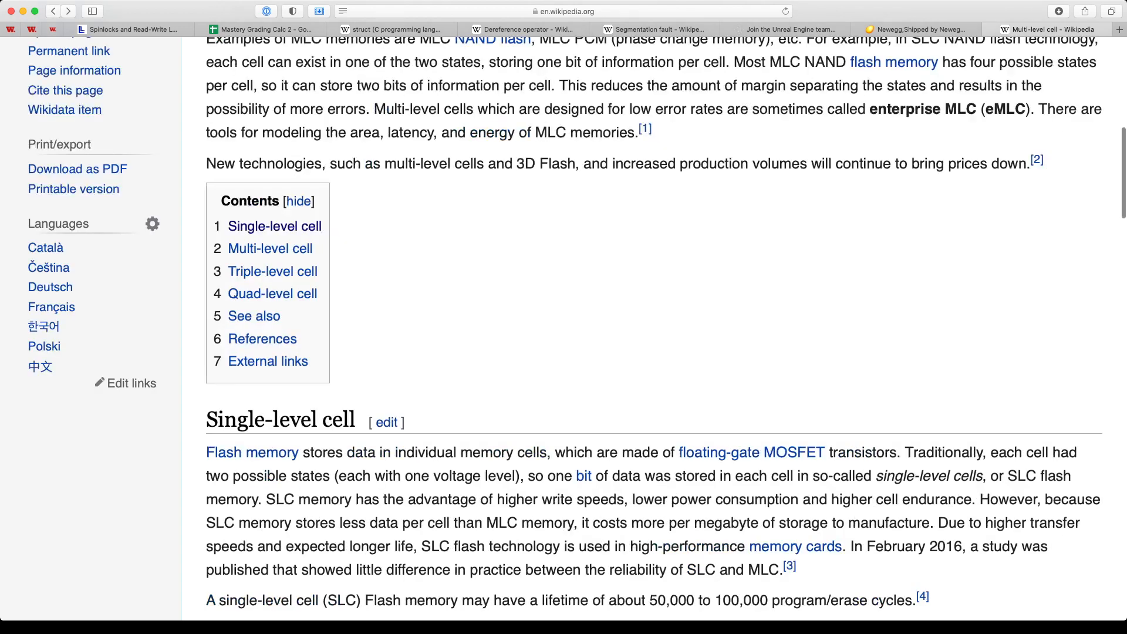
click(52, 11)
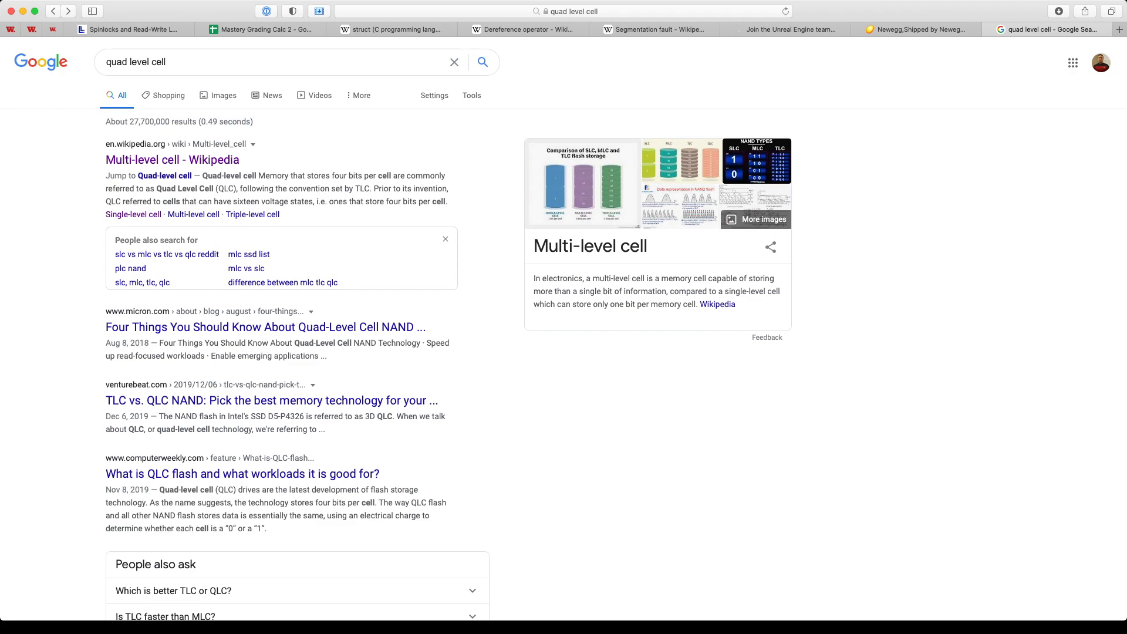
Step: Open Micron's QLC NAND page from the image results and zoom onto its SLC-to-QLC bits-per-cell chart
click(218, 96)
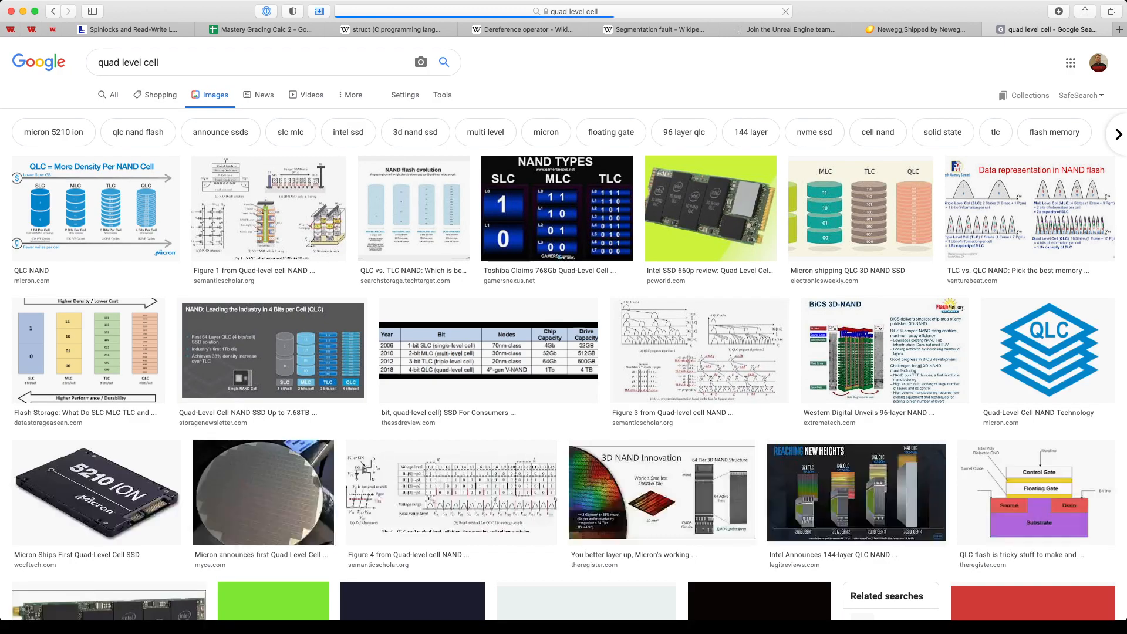
click(101, 208)
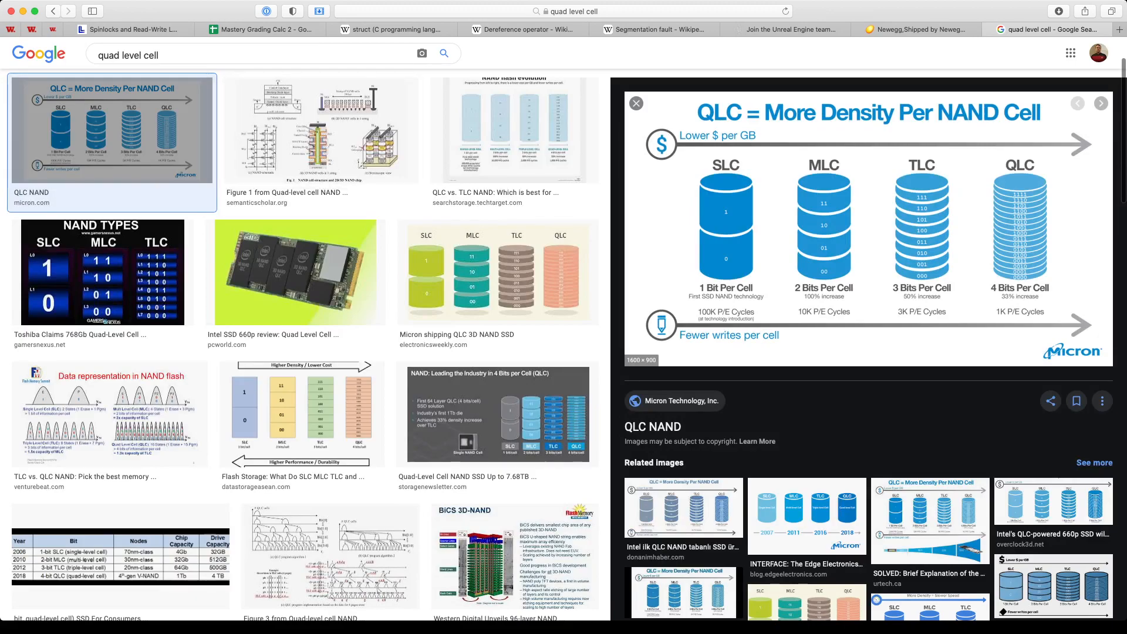
click(868, 229)
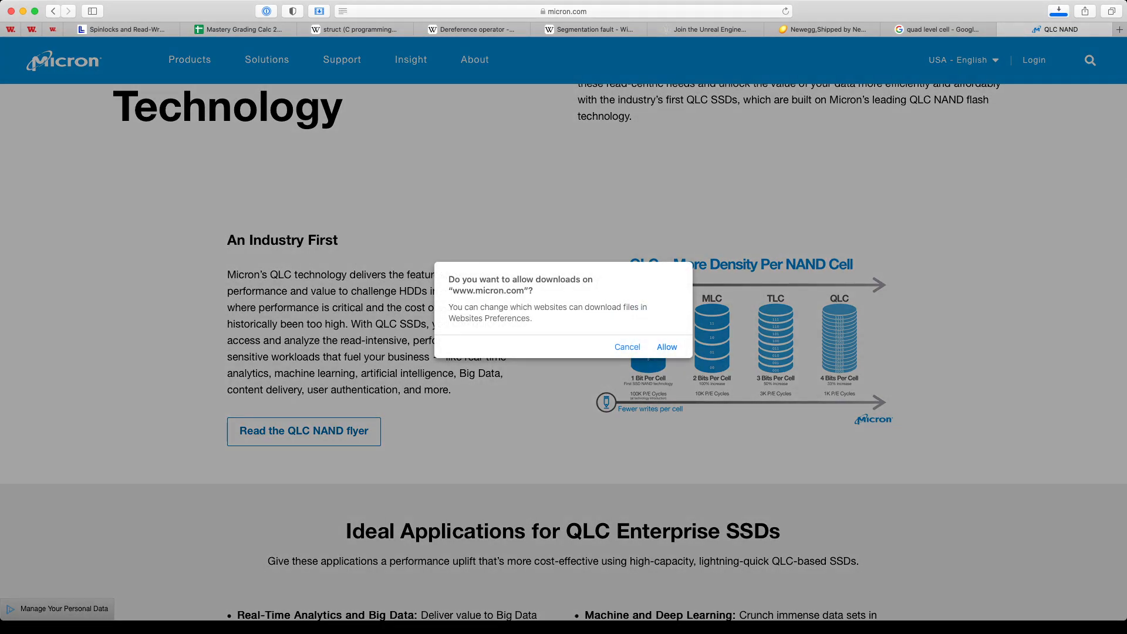
key(Return)
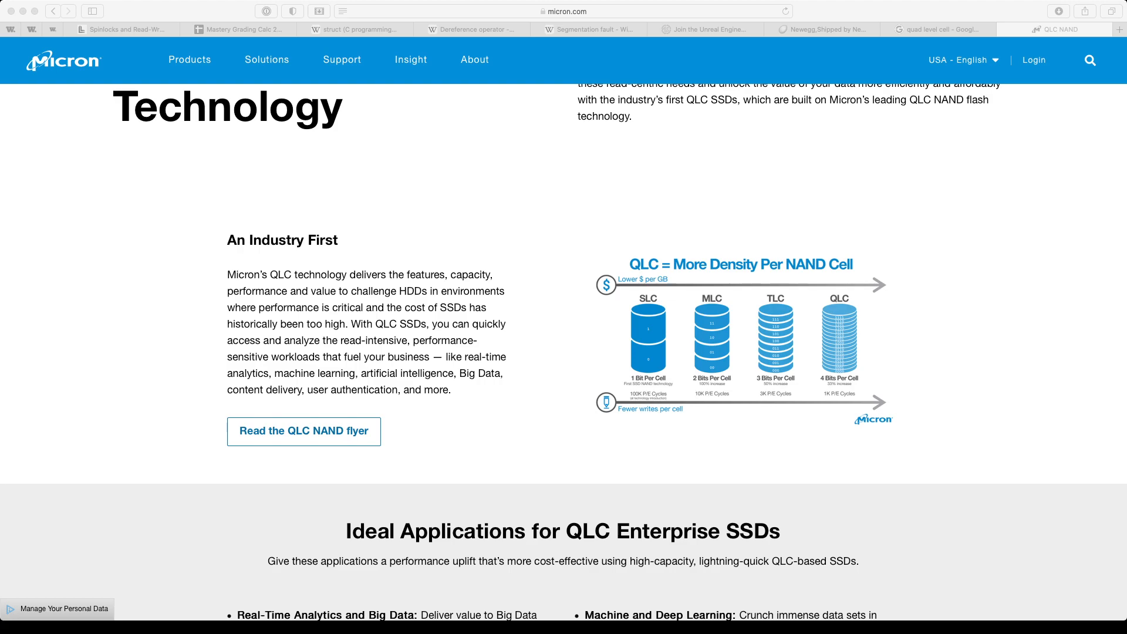
click(760, 368)
scroll(759, 368, up, 10)
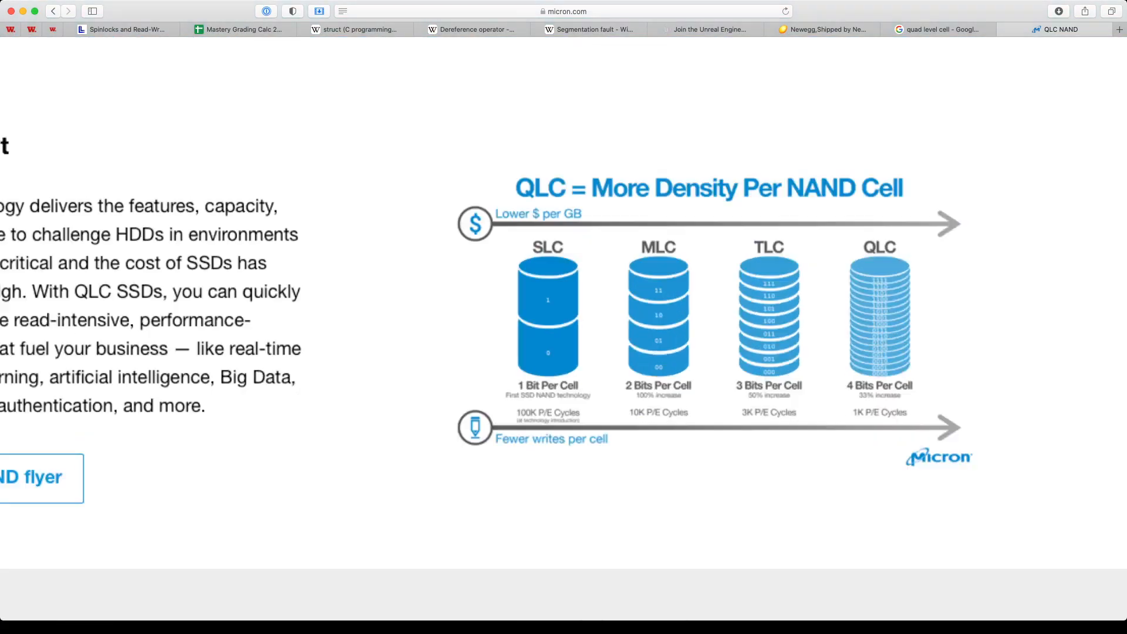
scroll(760, 368, right, 2)
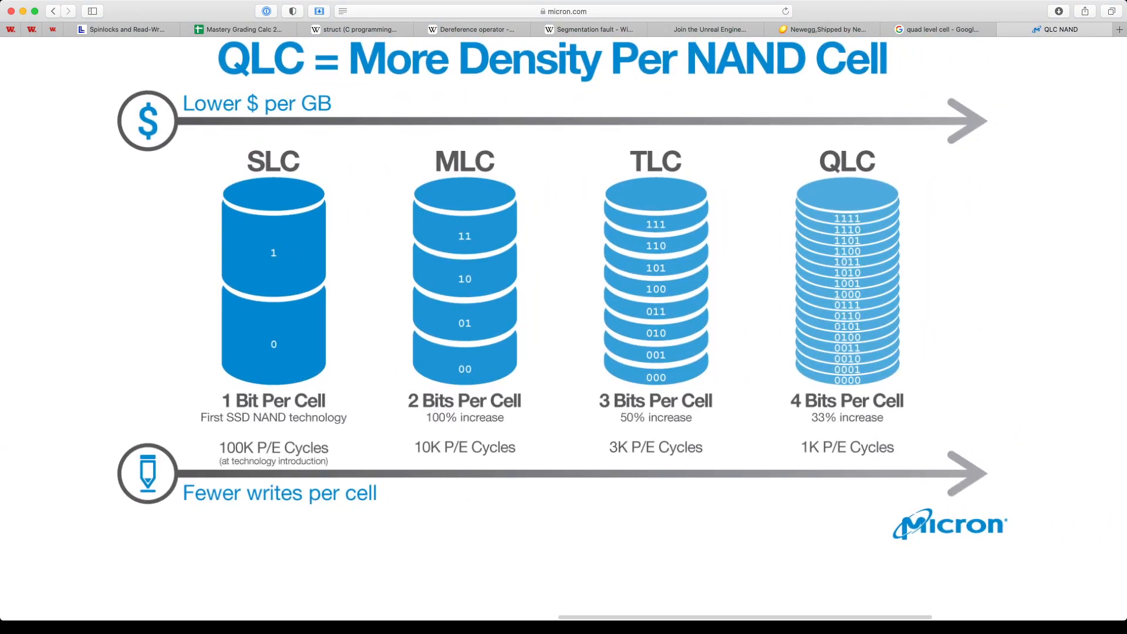
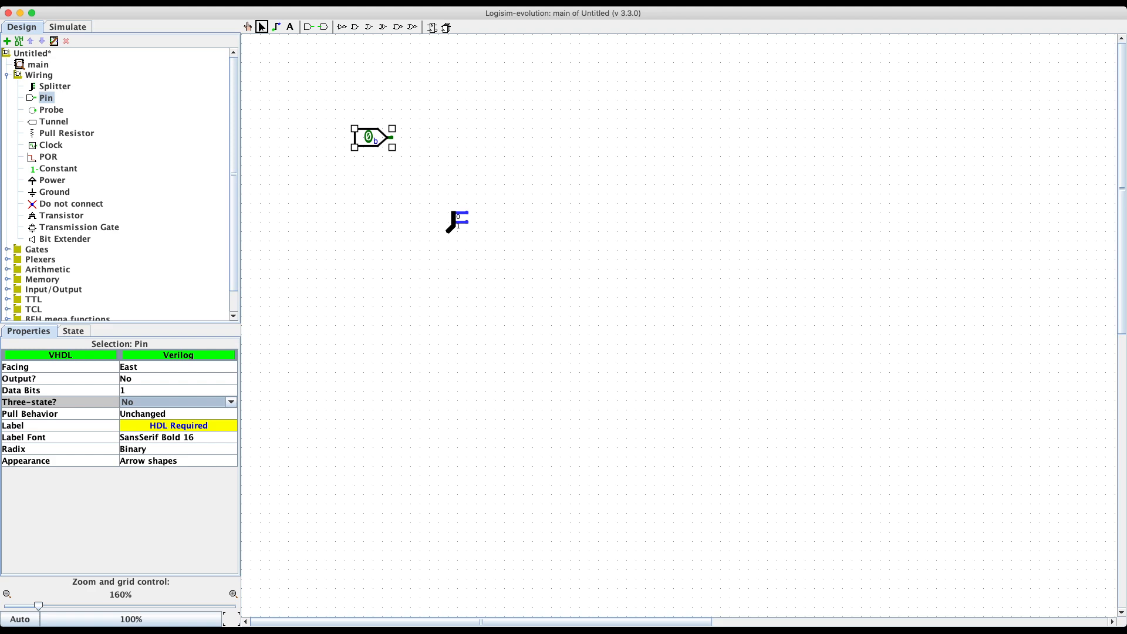
Step: Place a clock from the Wiring folder below the splitter and select it
click(51, 145)
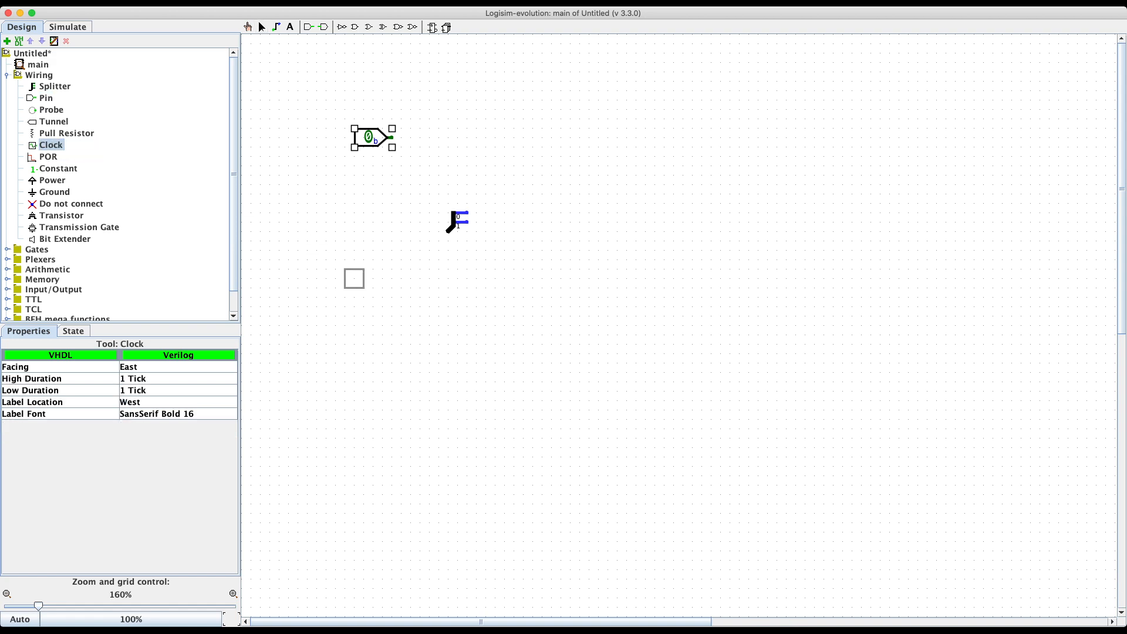
click(363, 344)
click(262, 27)
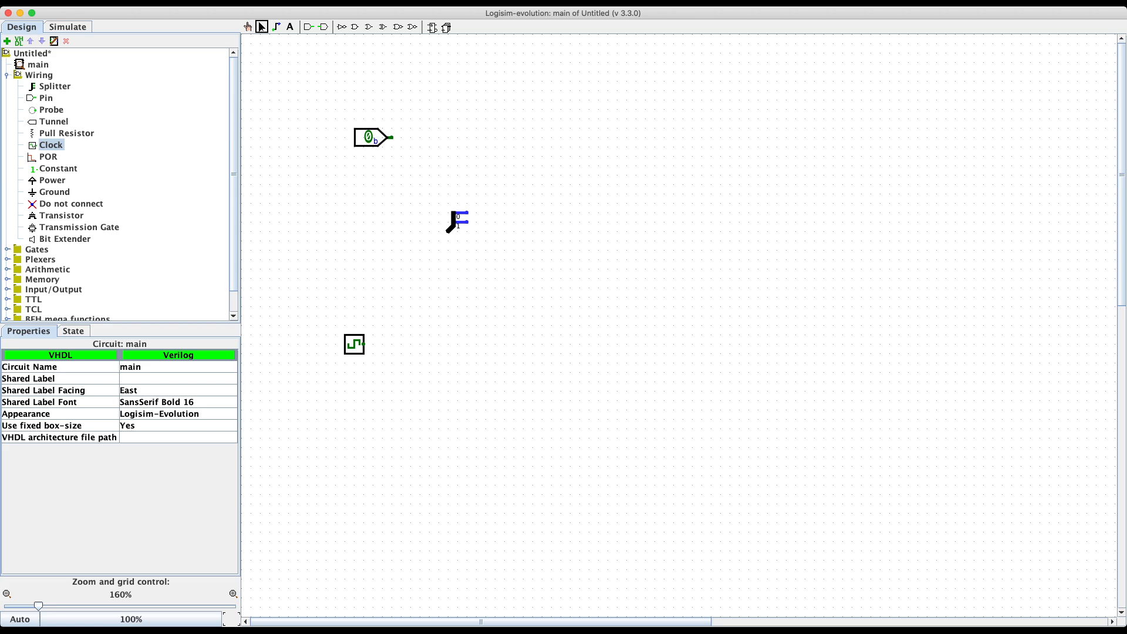
click(363, 344)
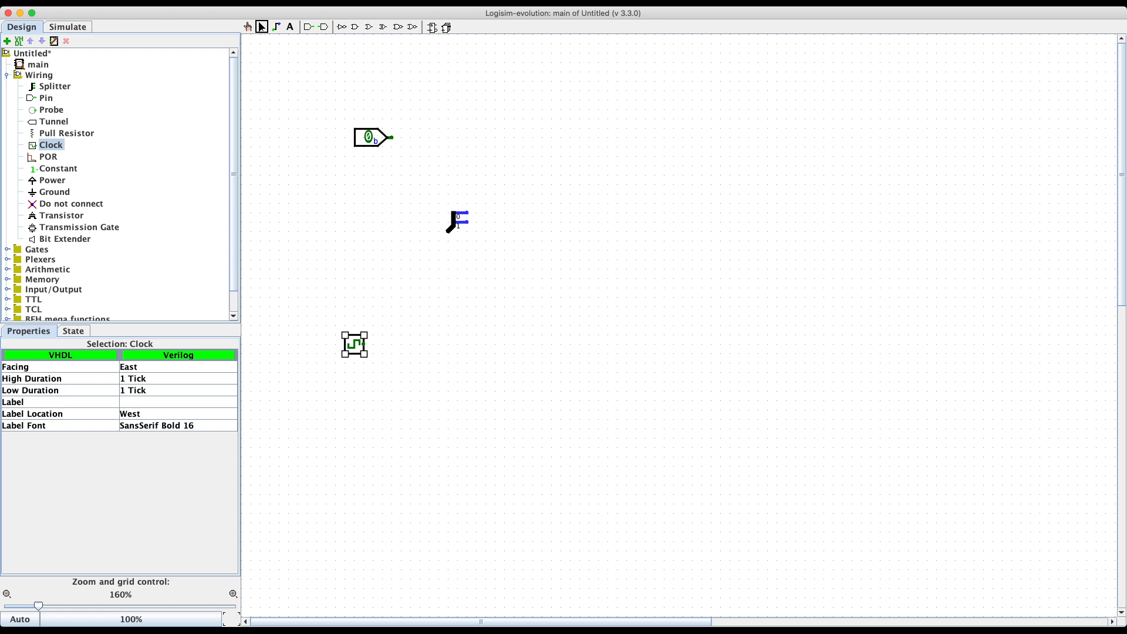
Step: Delete the clock and place a Controlled Buffer from the Gates library in its spot
key(Delete)
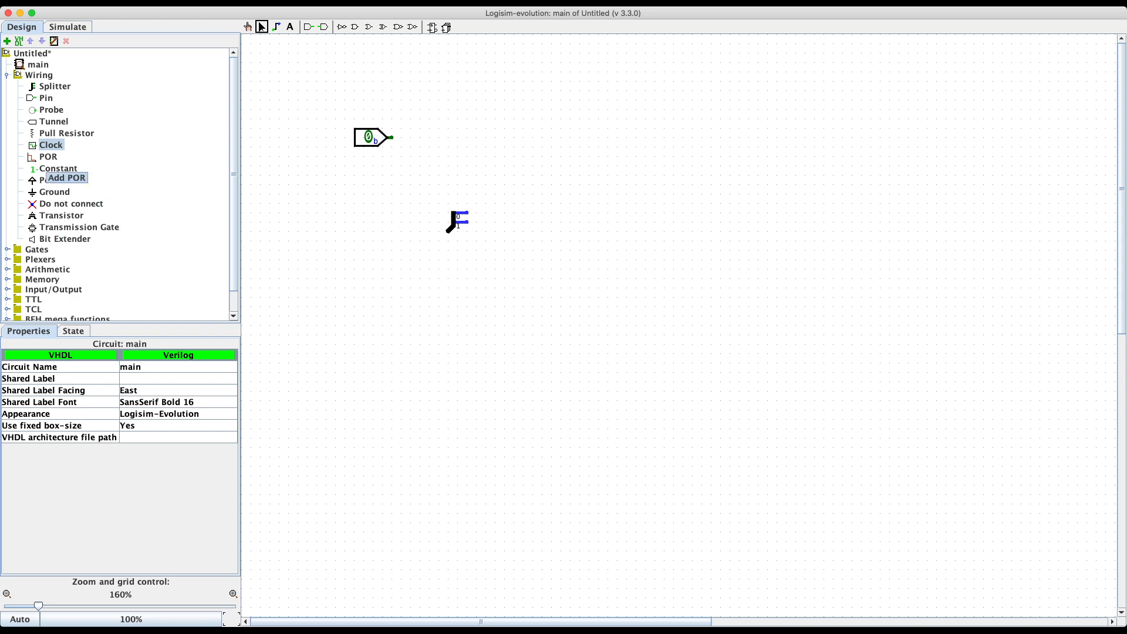
scroll(65, 179, down, 2)
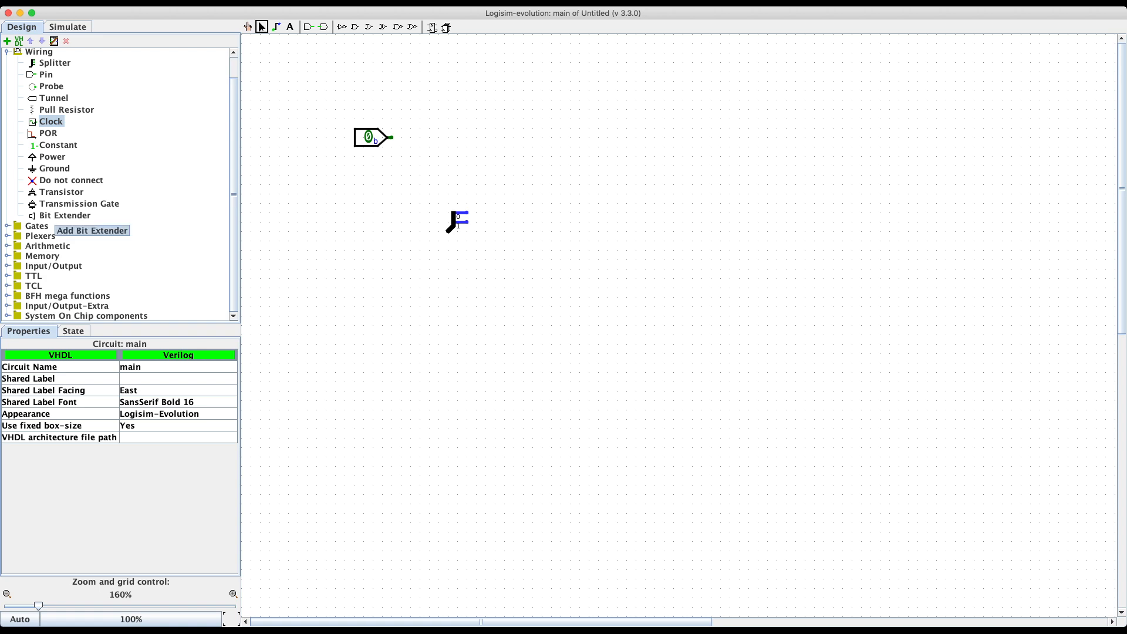
click(7, 226)
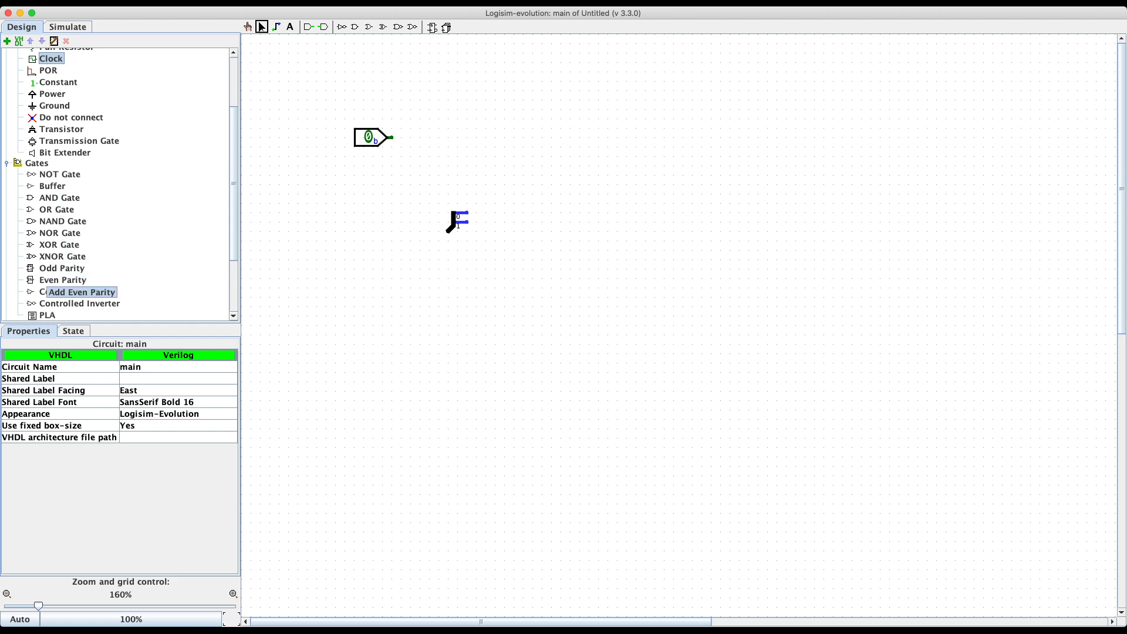
click(46, 292)
click(552, 344)
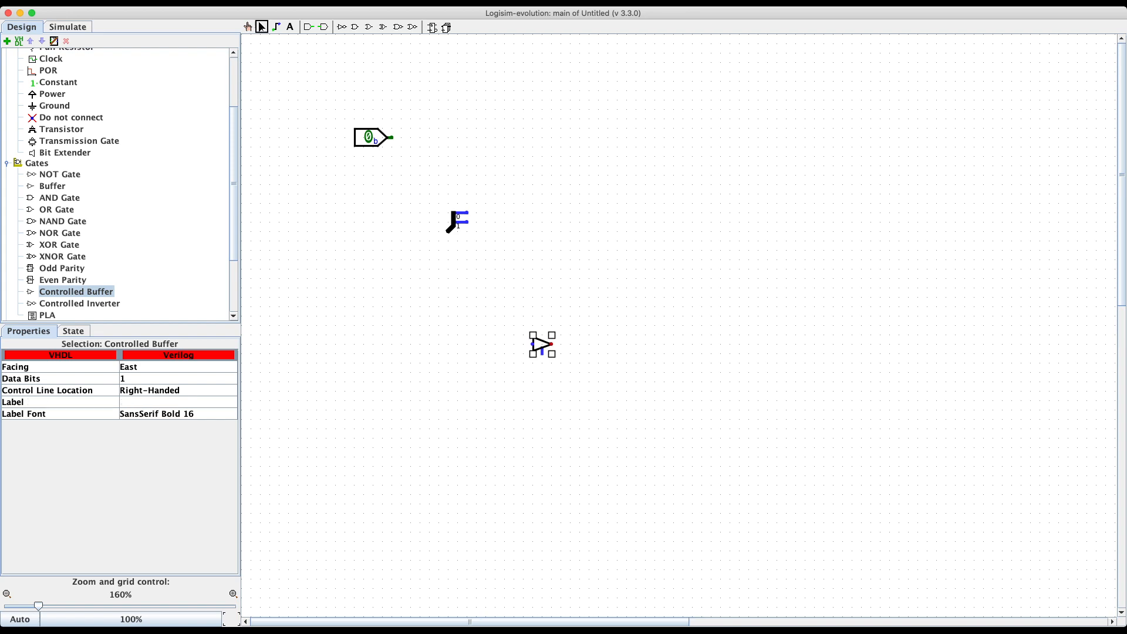
click(587, 376)
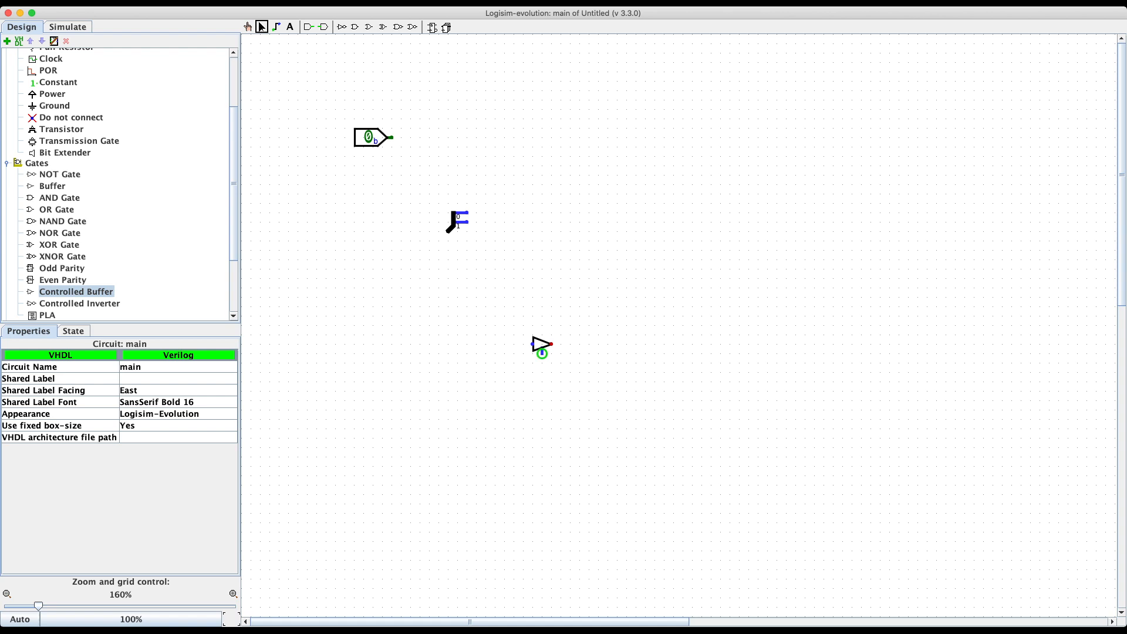
click(541, 345)
Step: Delete the controlled buffer and place a multiplexer from the Plexers library
key(Delete)
scroll(118, 182, down, 3)
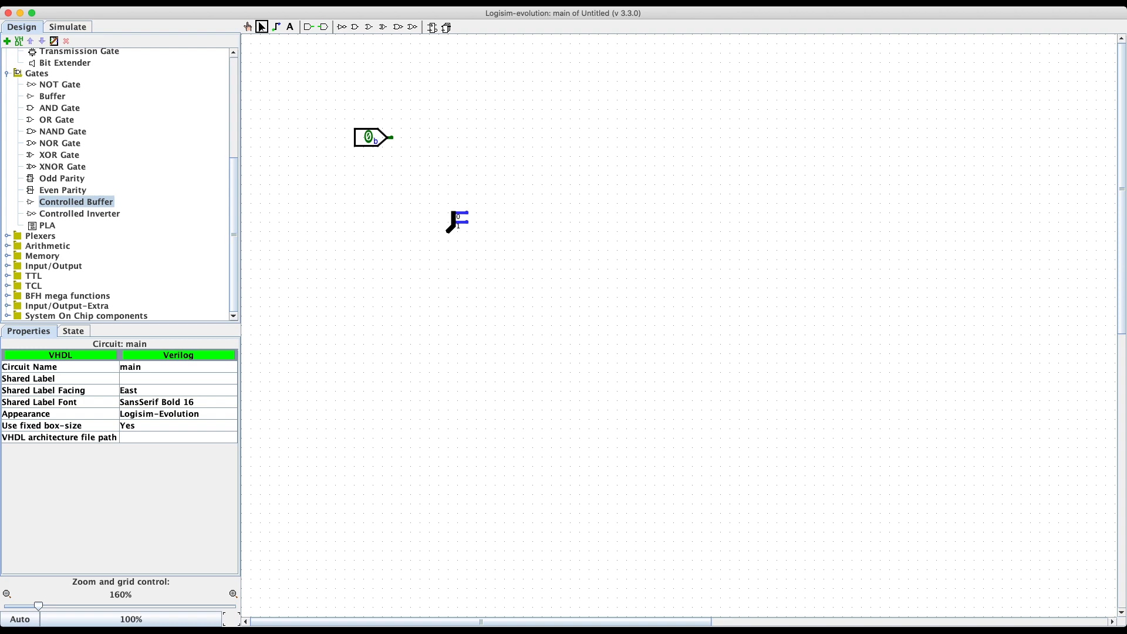
click(7, 236)
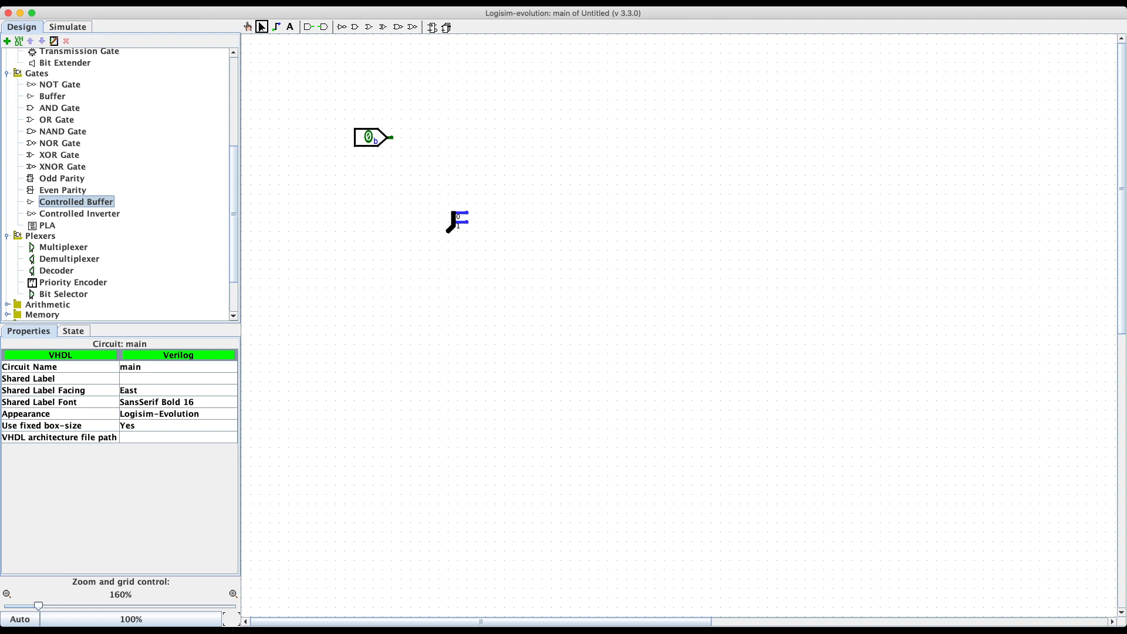
scroll(52, 222, down, 2)
click(63, 206)
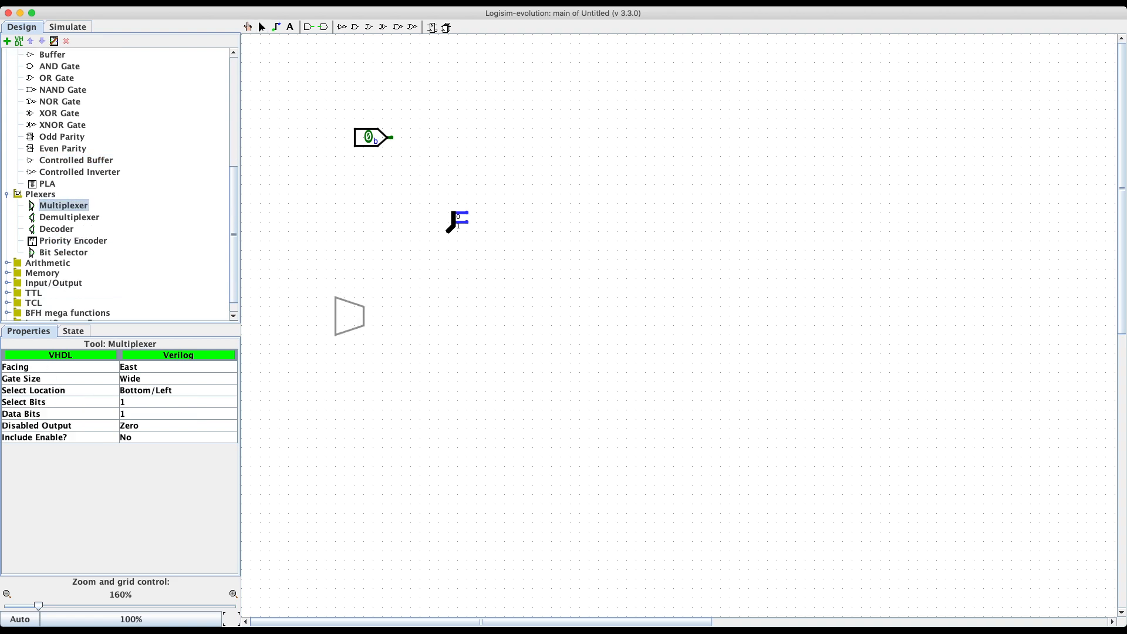
click(417, 336)
Step: Add a demultiplexer and a decoder, then move the demultiplexer right next to the multiplexer
click(70, 217)
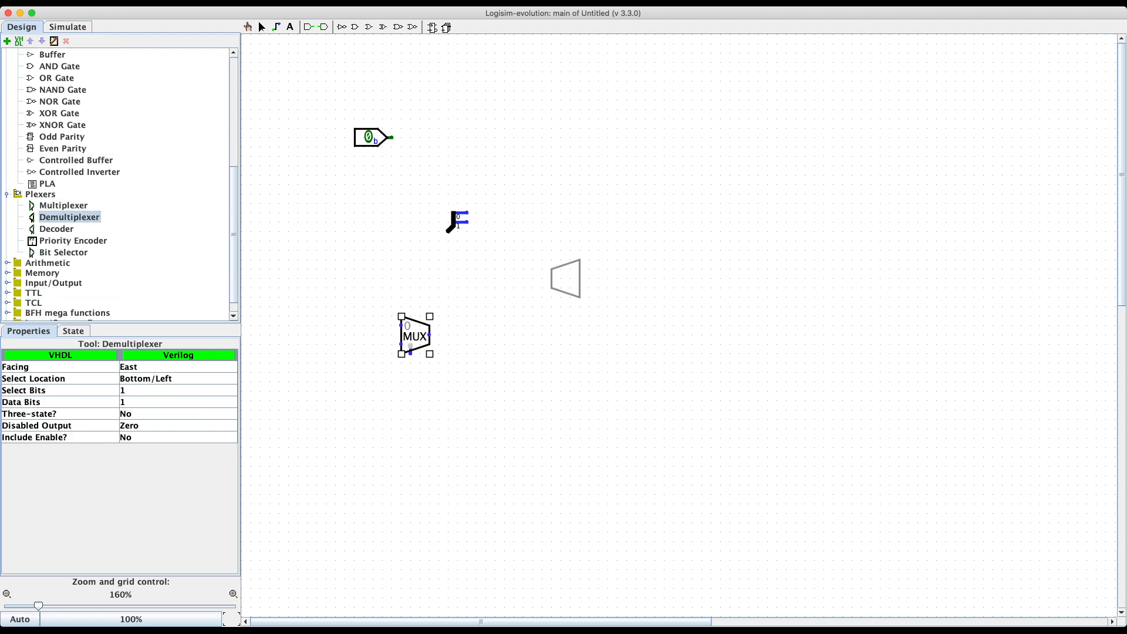
click(575, 327)
click(57, 229)
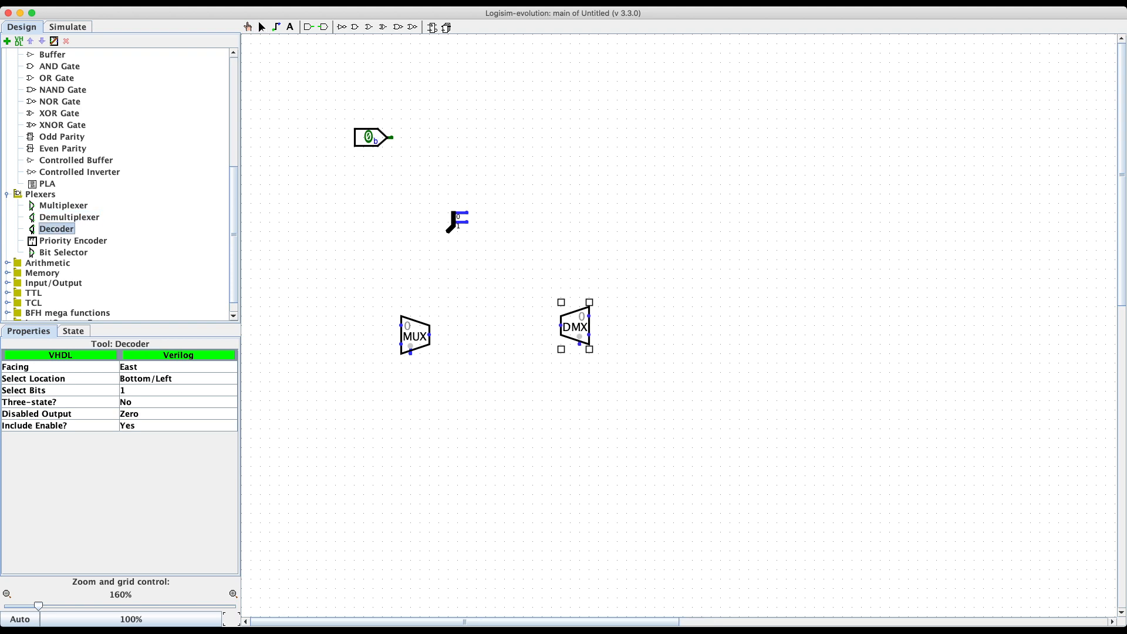
click(744, 307)
click(718, 369)
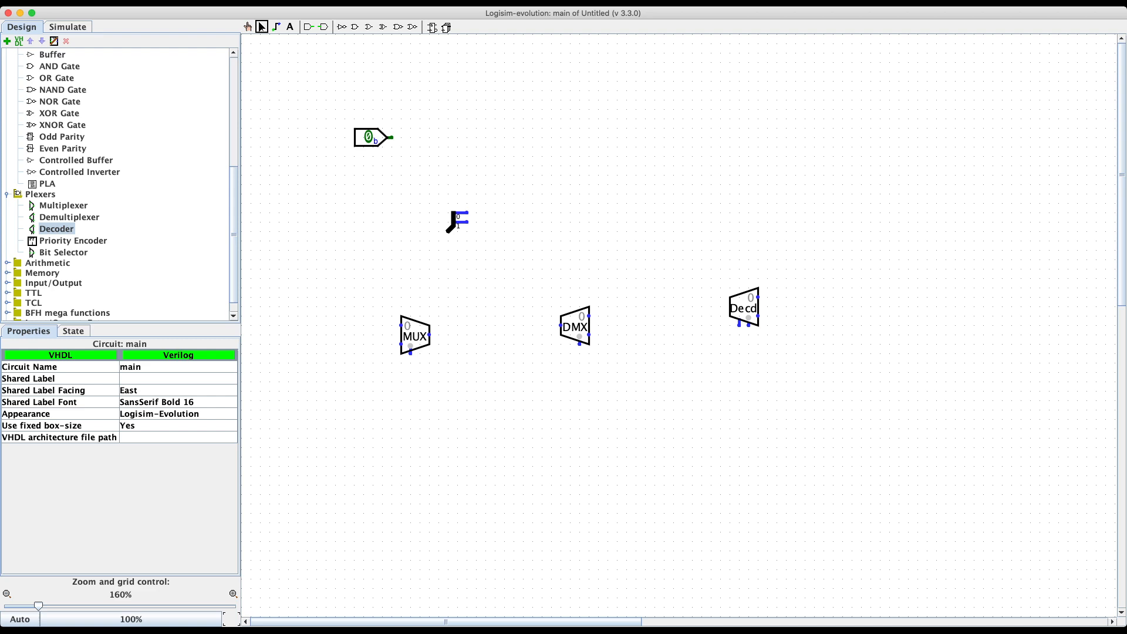
click(416, 335)
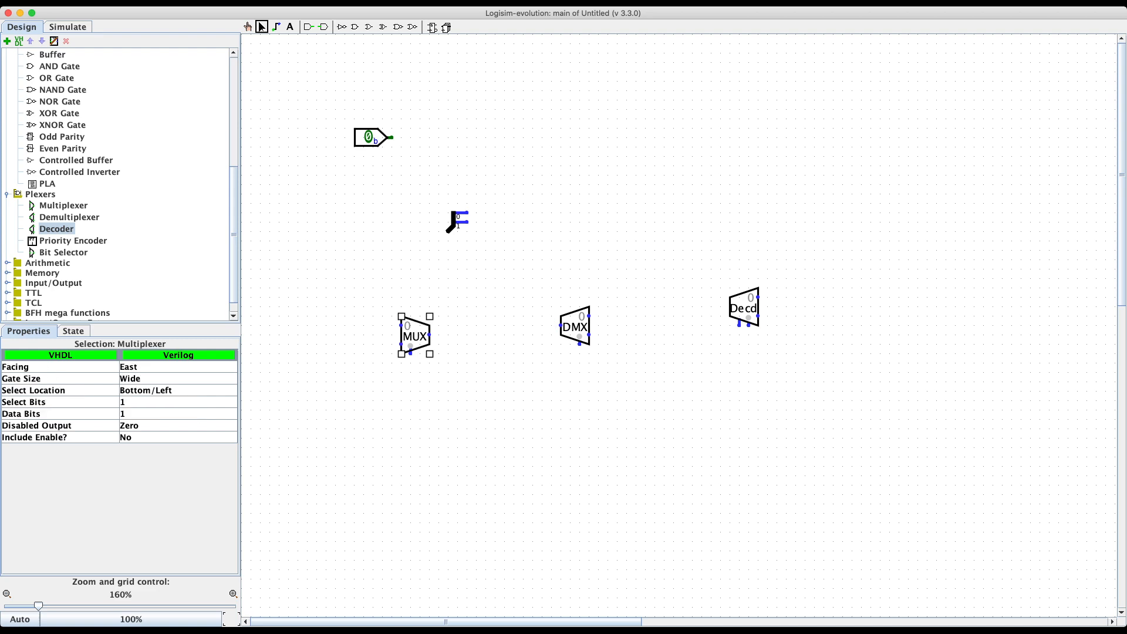
drag(575, 326, 472, 336)
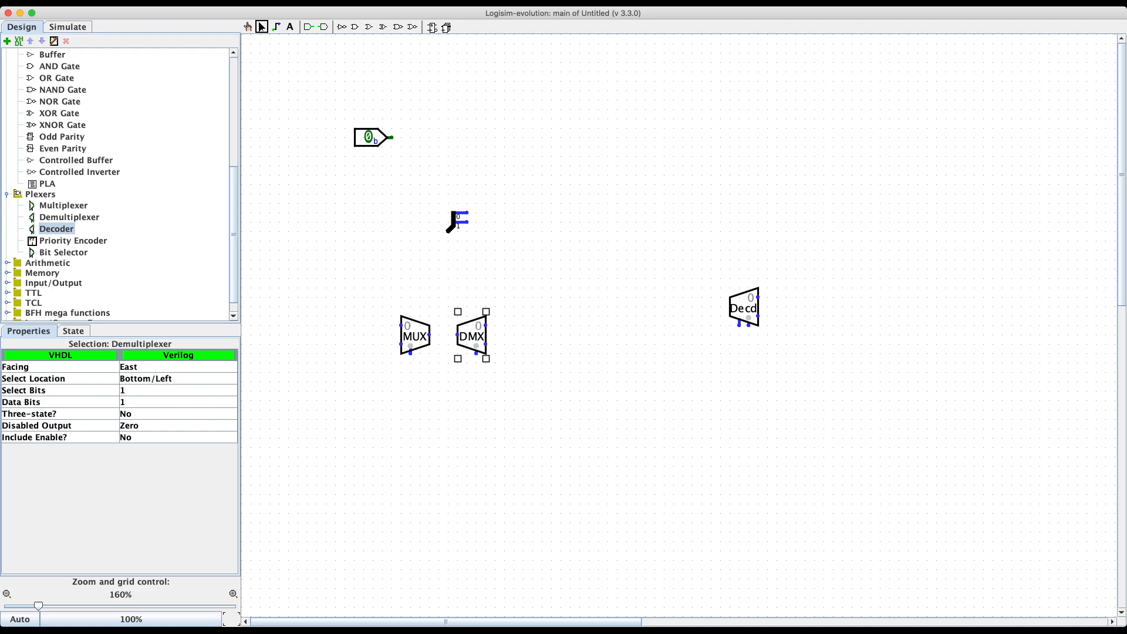
click(477, 393)
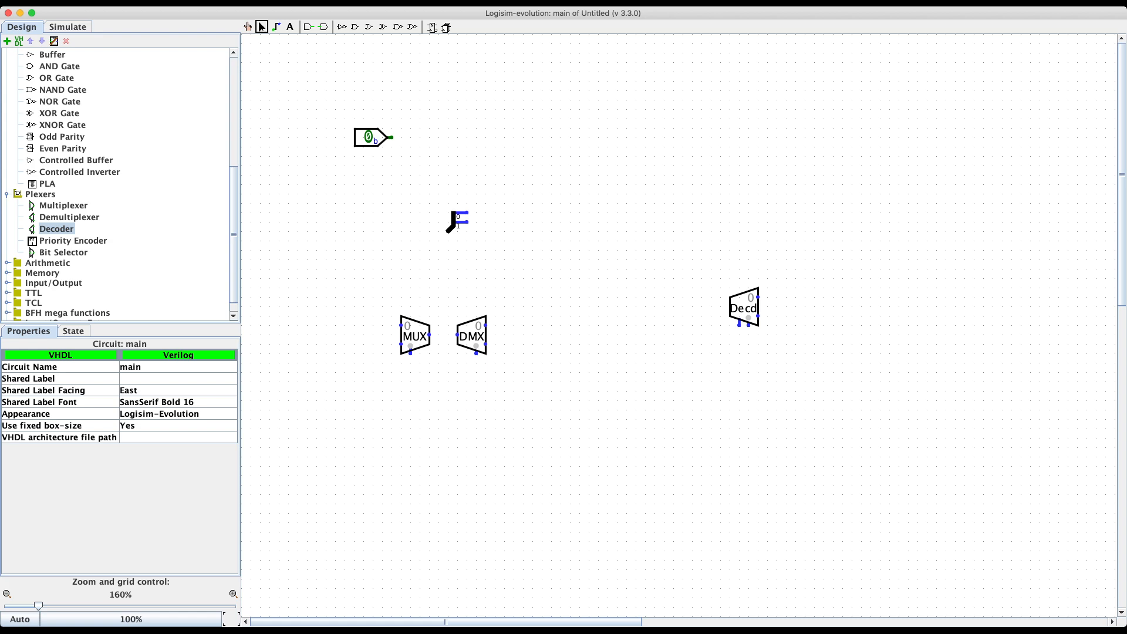
click(414, 335)
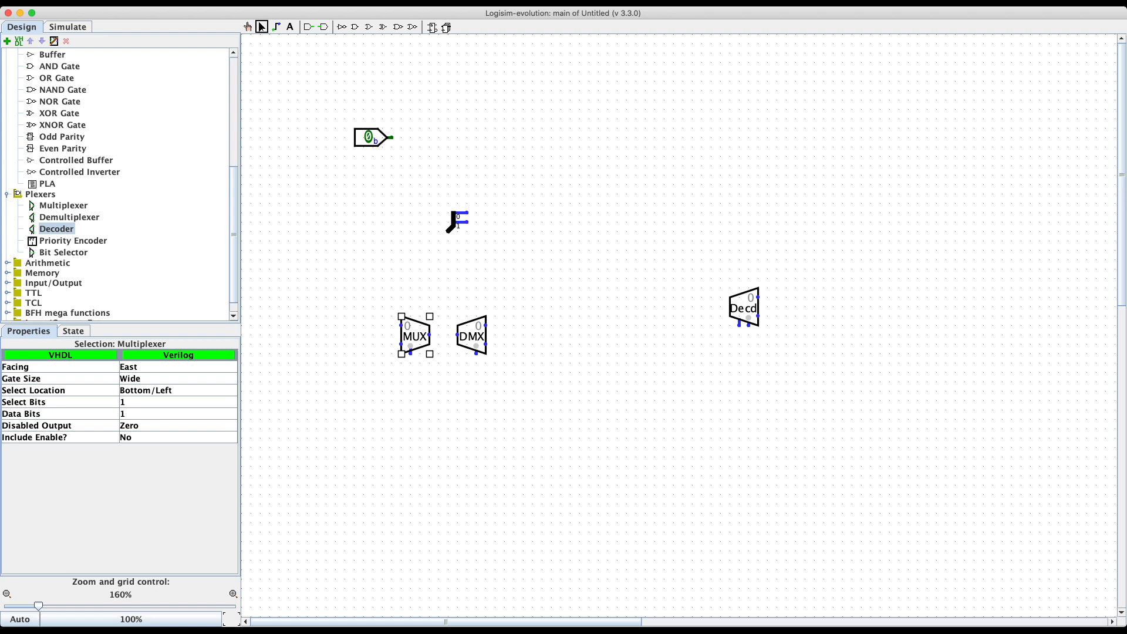
Step: Set the multiplexer's Select Bits to 4, then adjust its Select Location setting
click(178, 402)
click(178, 448)
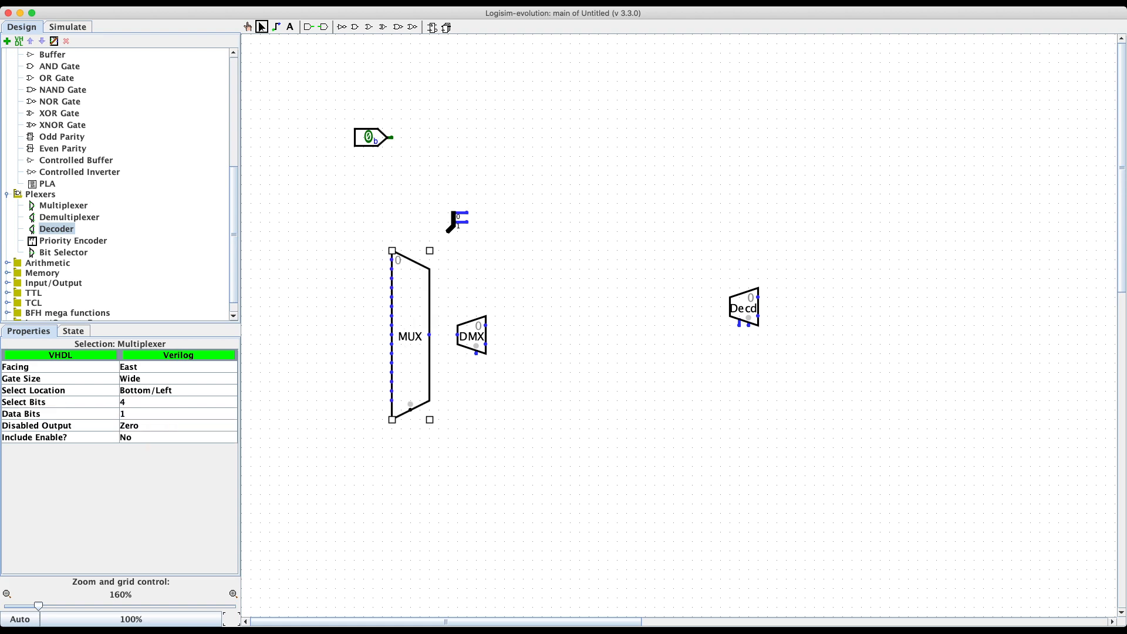
click(311, 361)
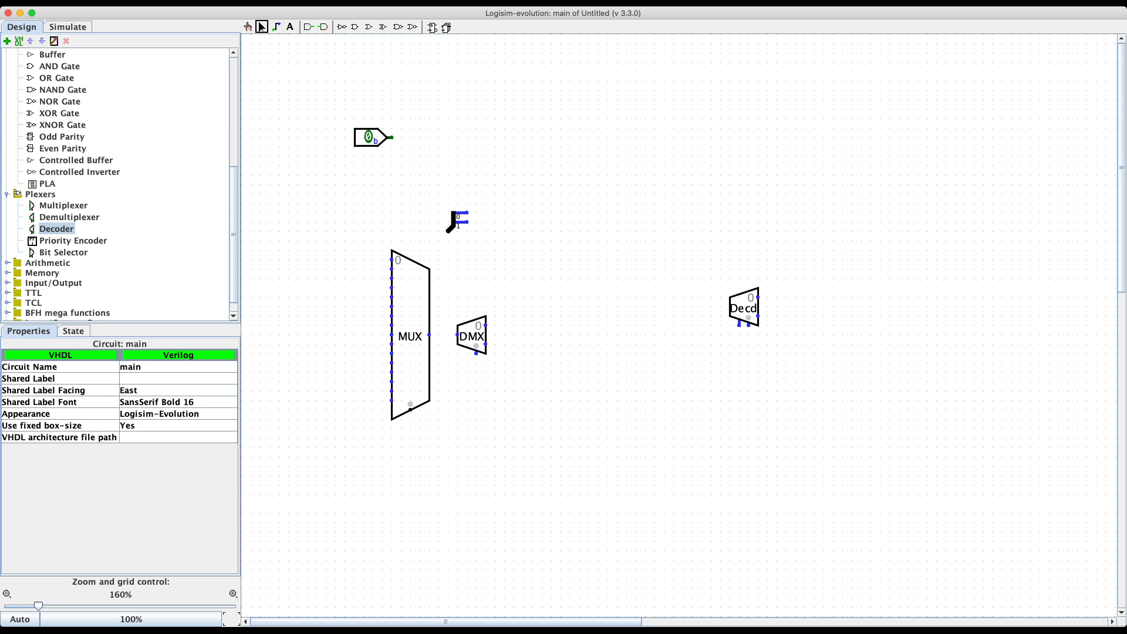
click(410, 335)
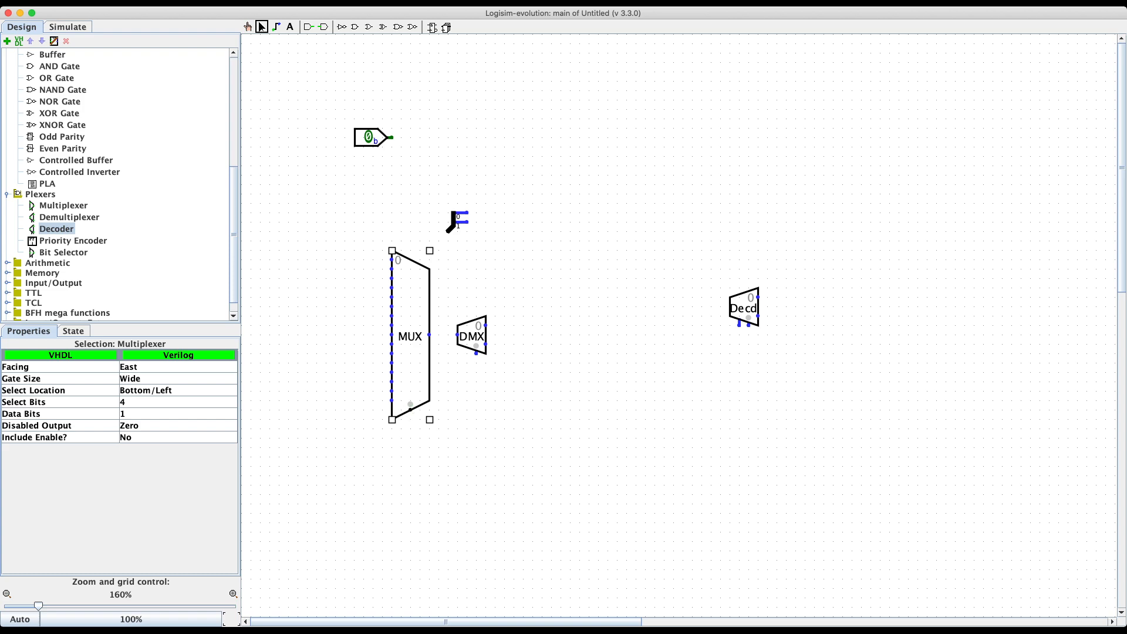
click(164, 390)
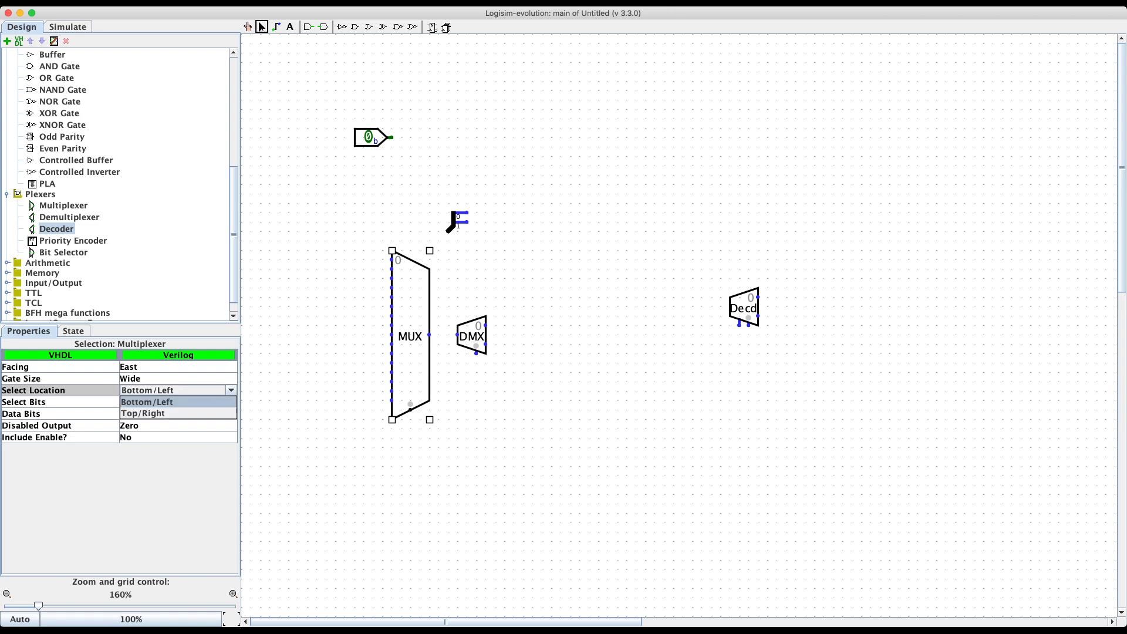
click(295, 446)
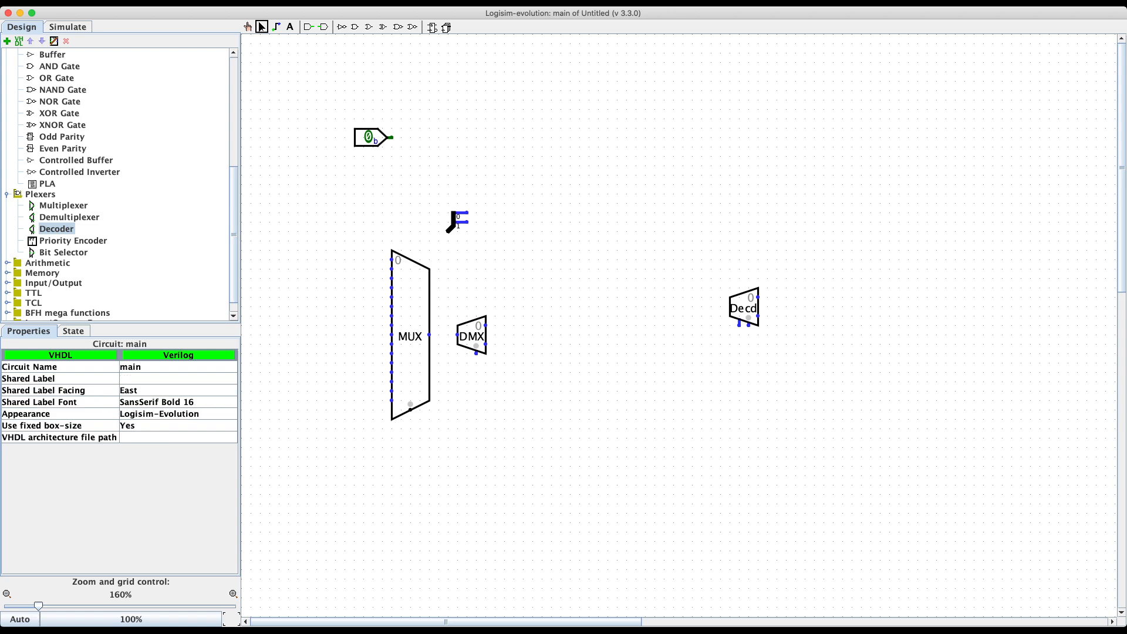
click(410, 347)
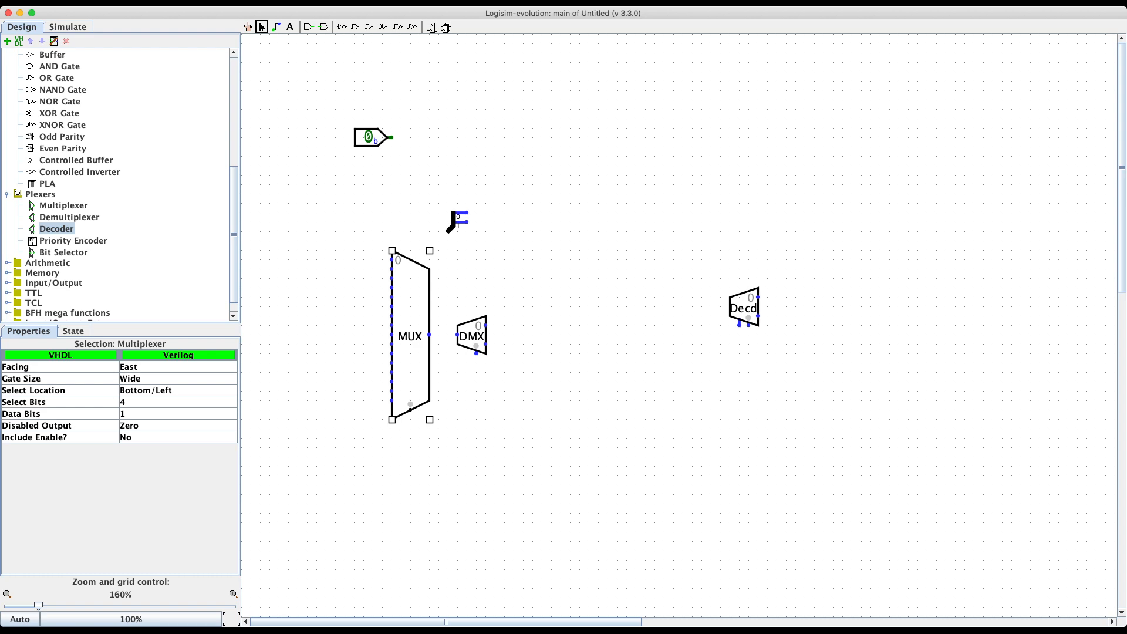
click(176, 438)
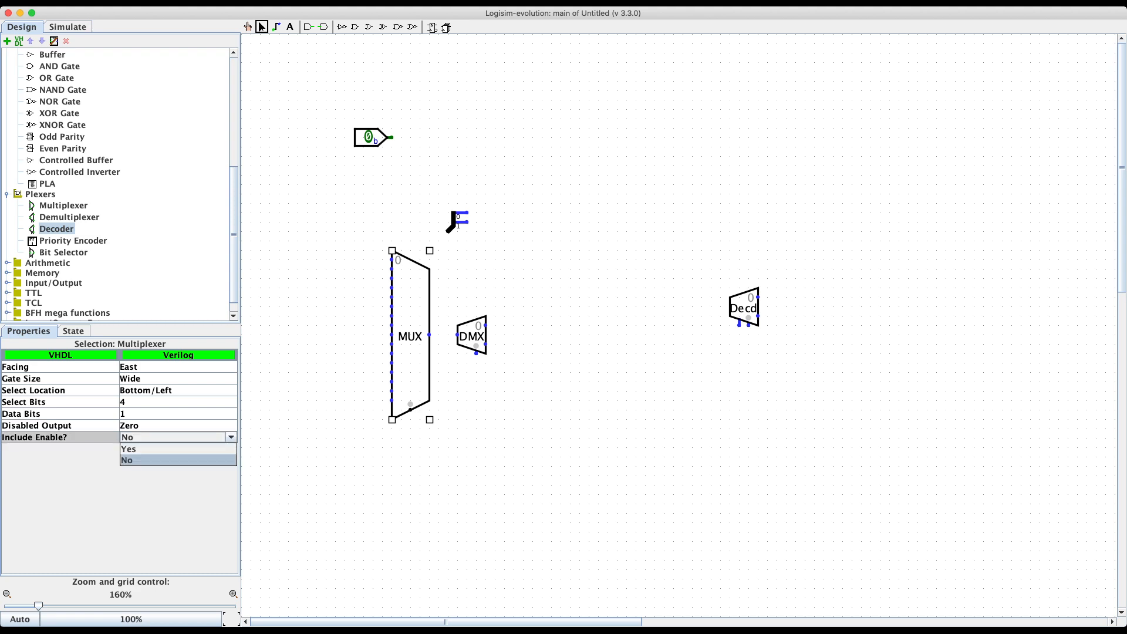
click(176, 448)
click(336, 410)
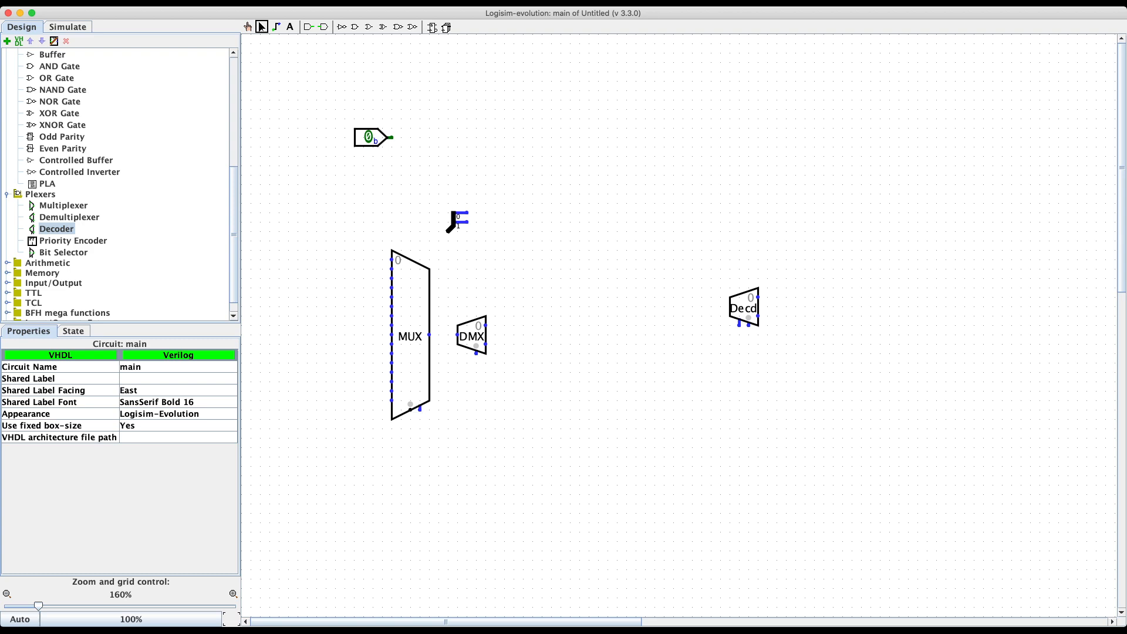
click(412, 367)
click(176, 437)
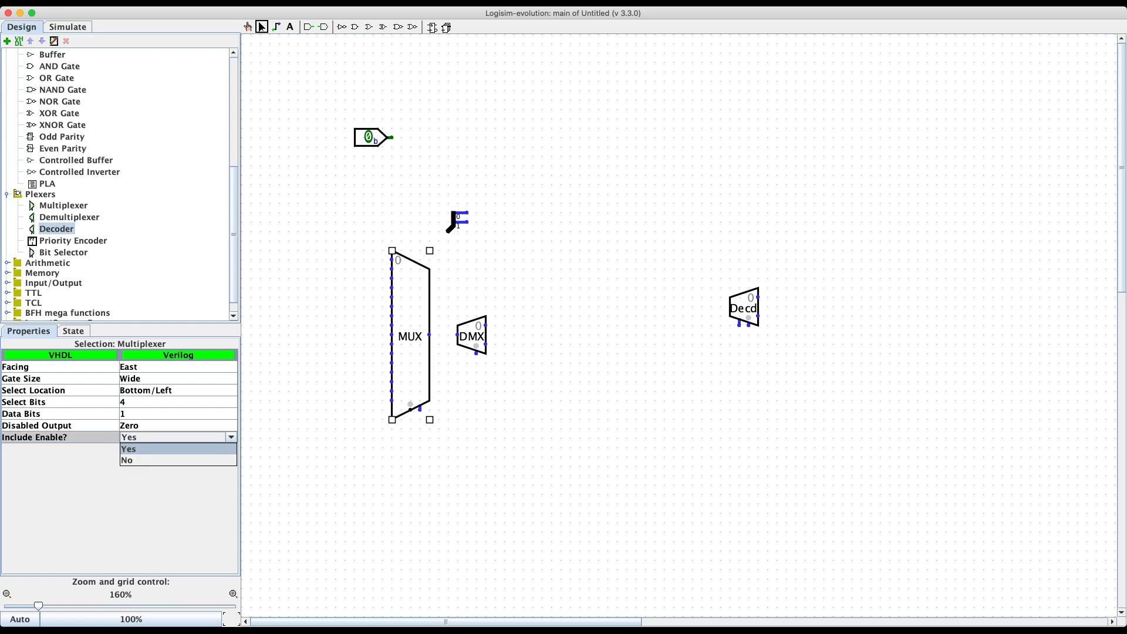
click(176, 460)
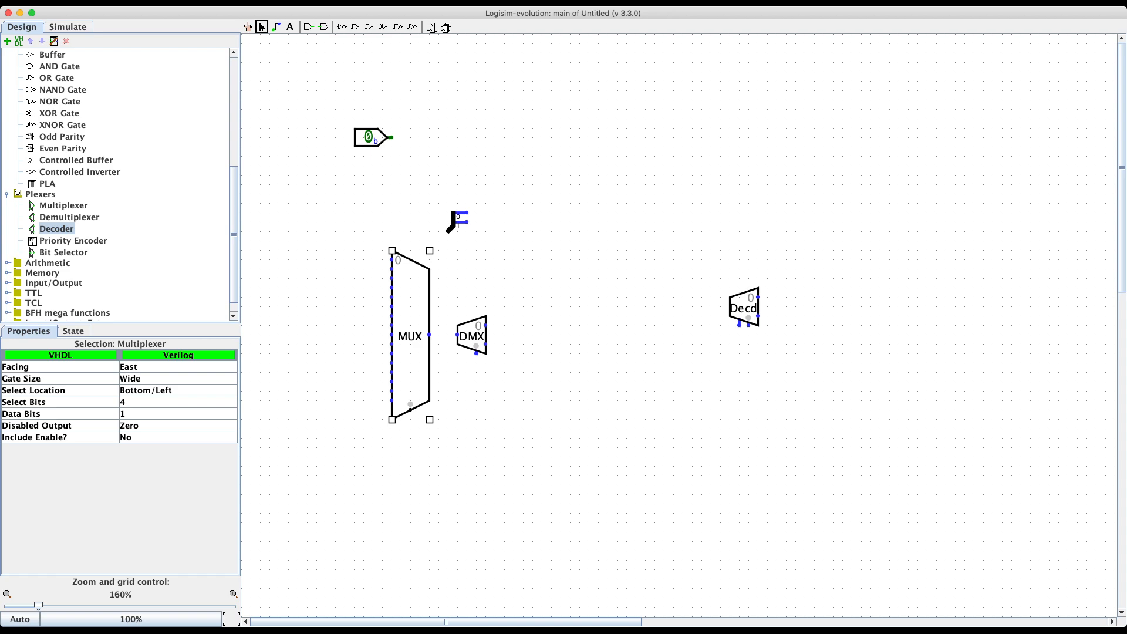
click(176, 378)
click(176, 390)
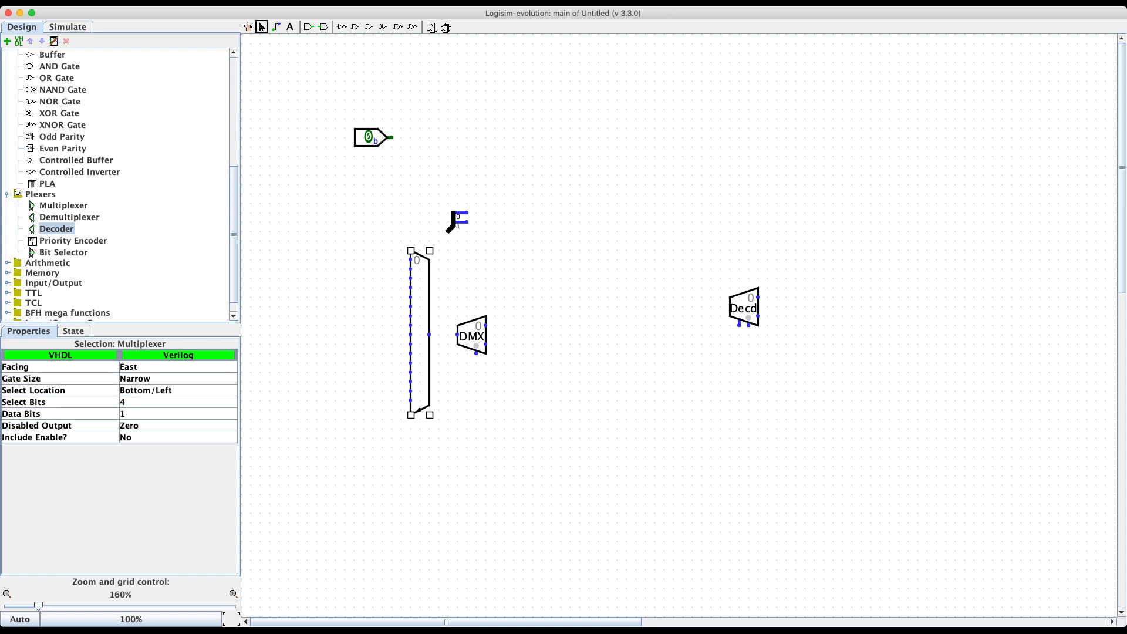
click(176, 378)
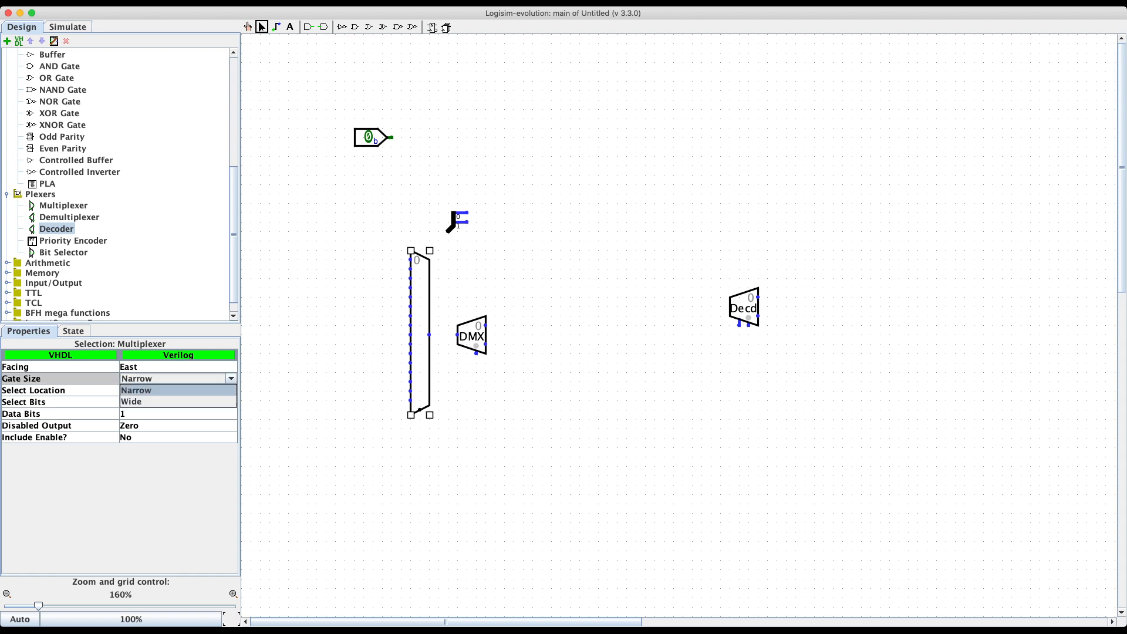
click(176, 401)
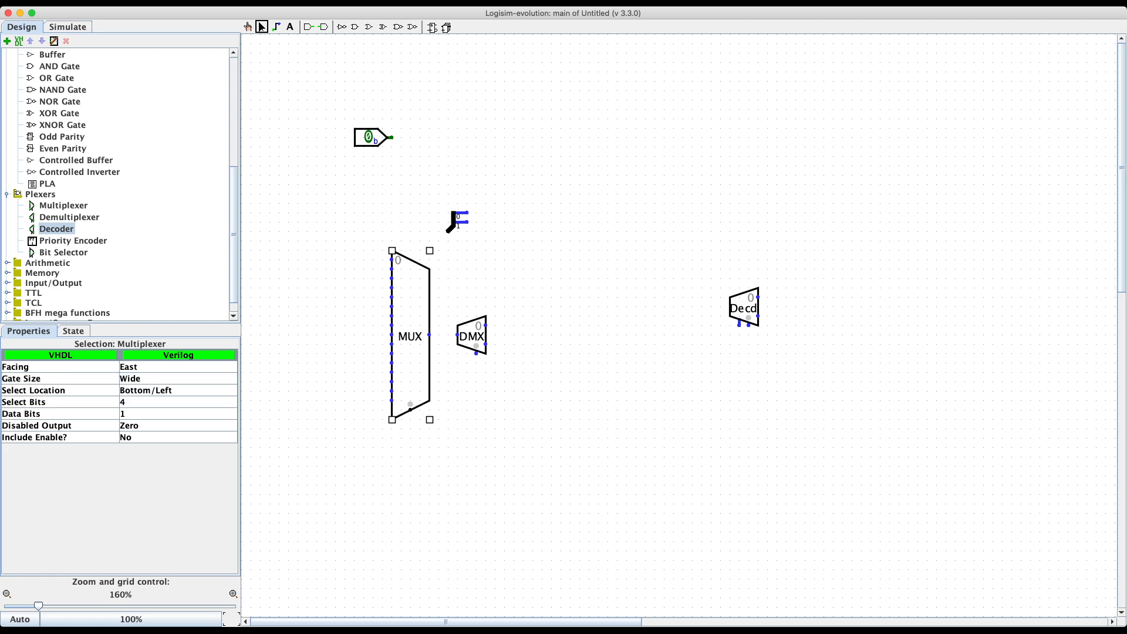
click(176, 426)
click(344, 455)
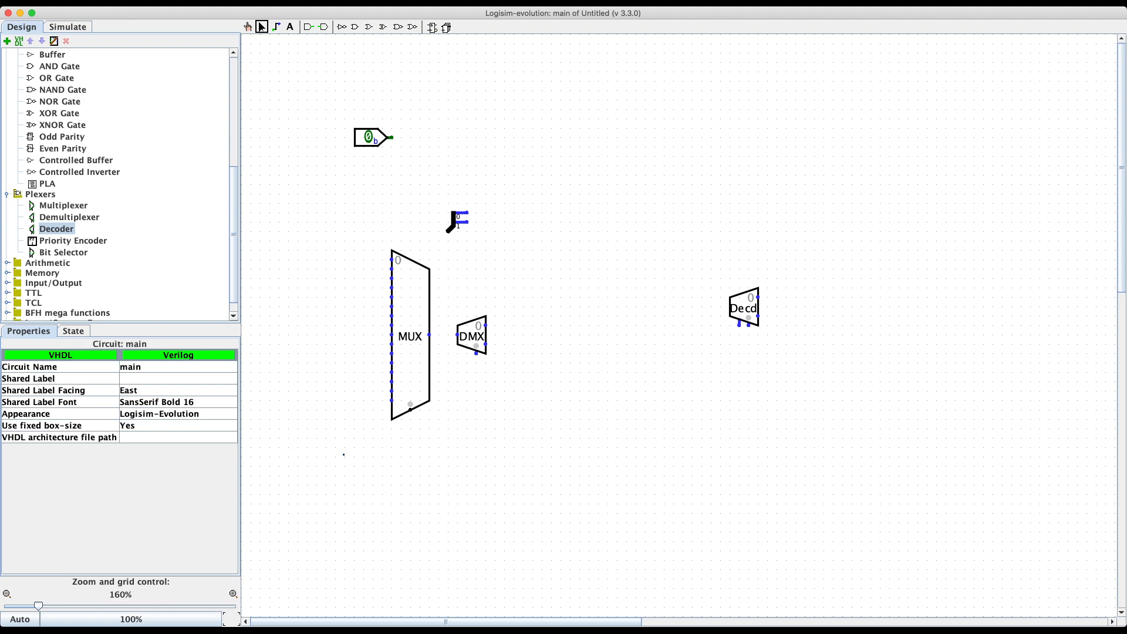
Step: Give the decoder 4 select bits, keeping its enable input
click(743, 308)
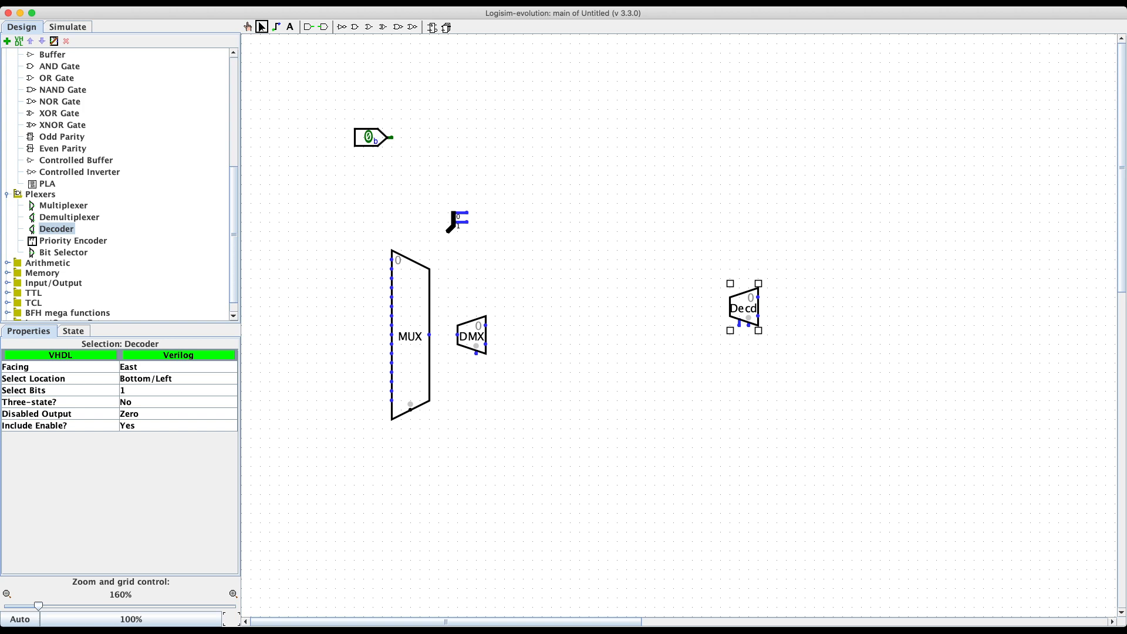
click(178, 425)
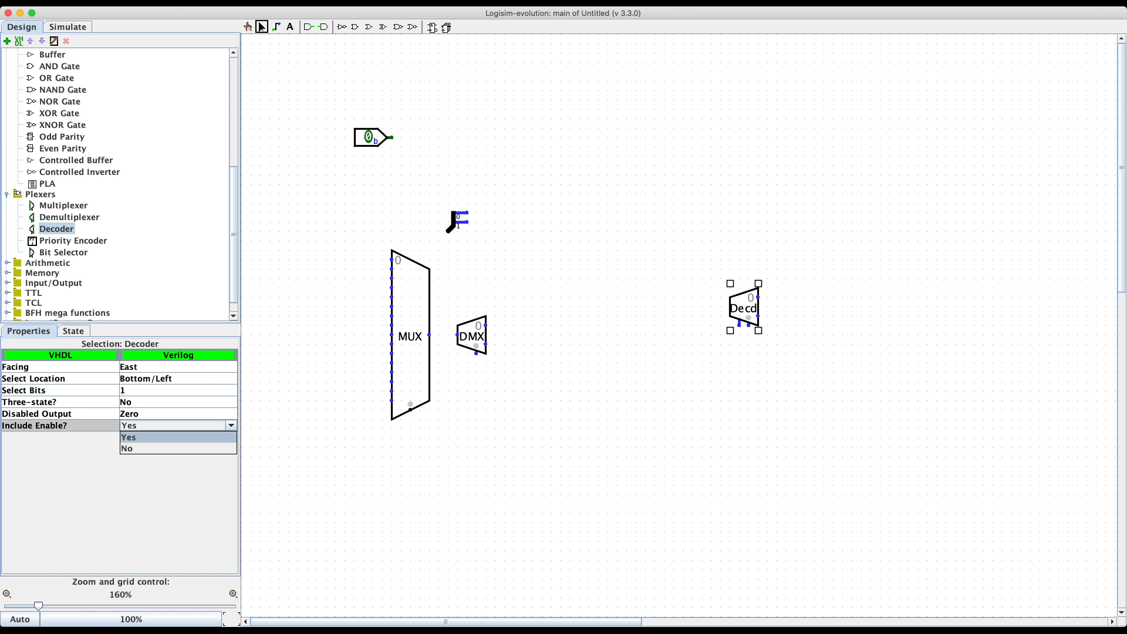
click(178, 448)
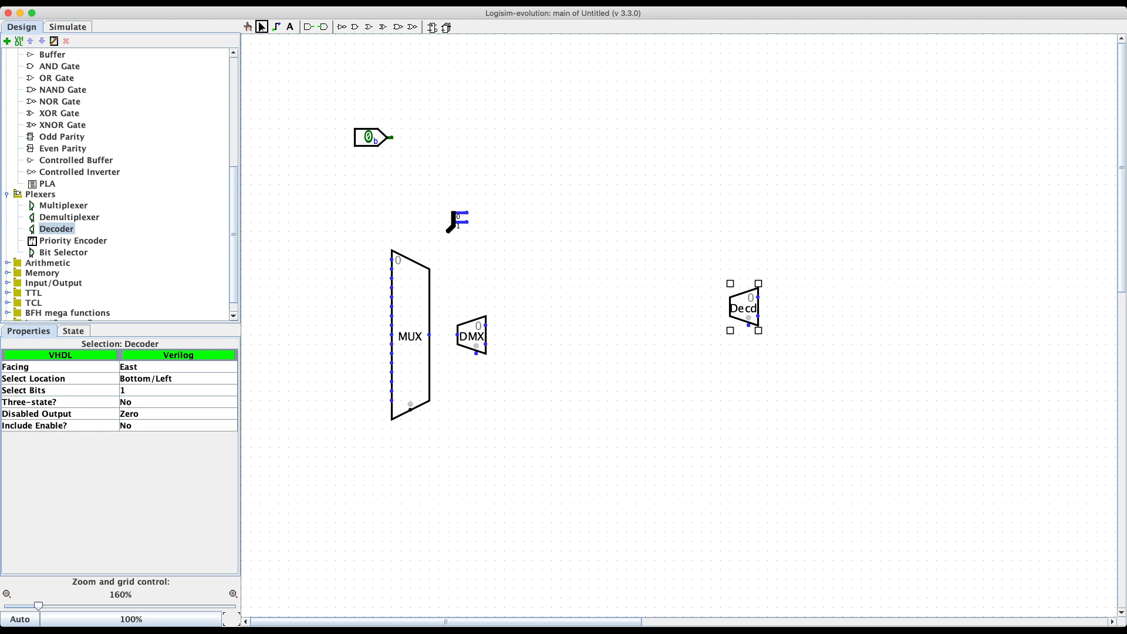
click(178, 426)
click(178, 437)
click(177, 390)
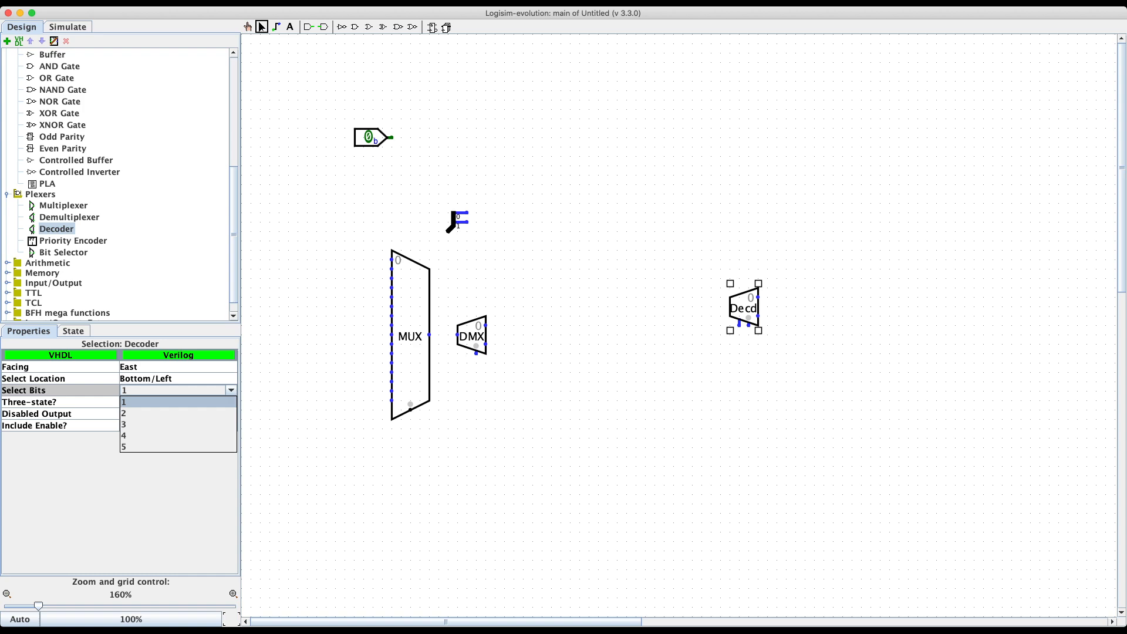
click(177, 436)
Step: Move the enlarged decoder lower on the canvas
click(341, 449)
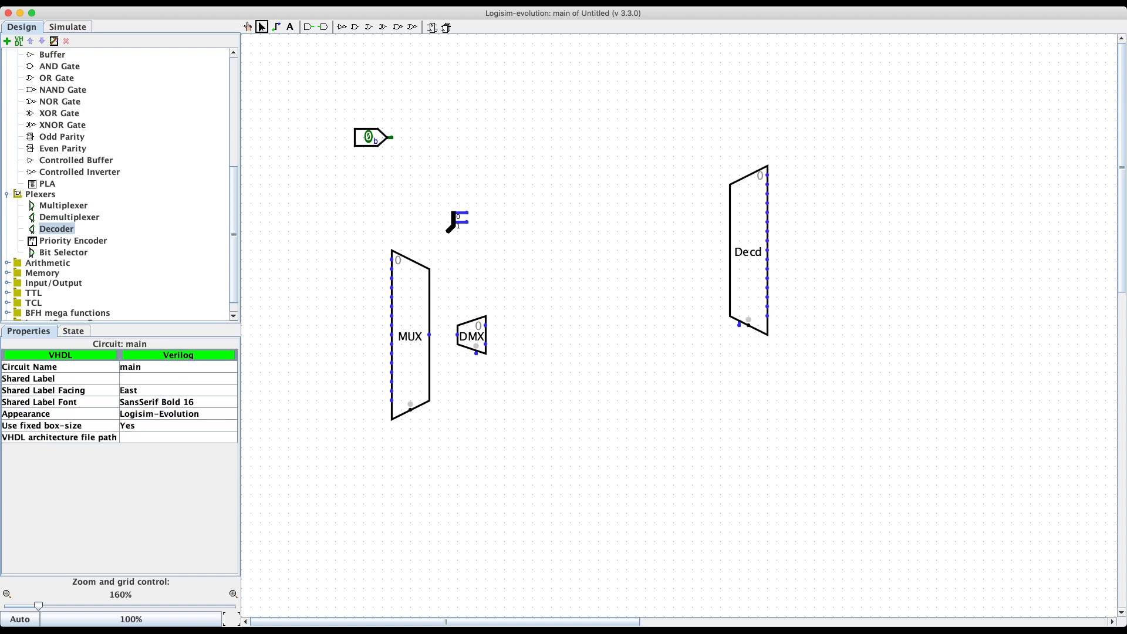
drag(748, 252, 748, 299)
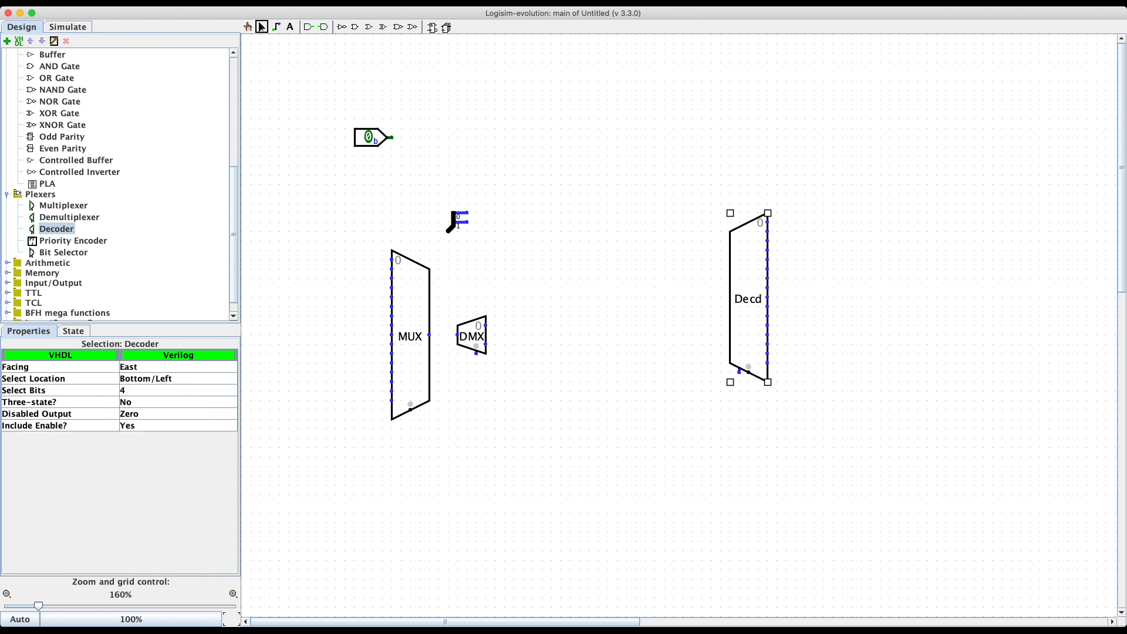
click(675, 381)
click(748, 299)
click(471, 335)
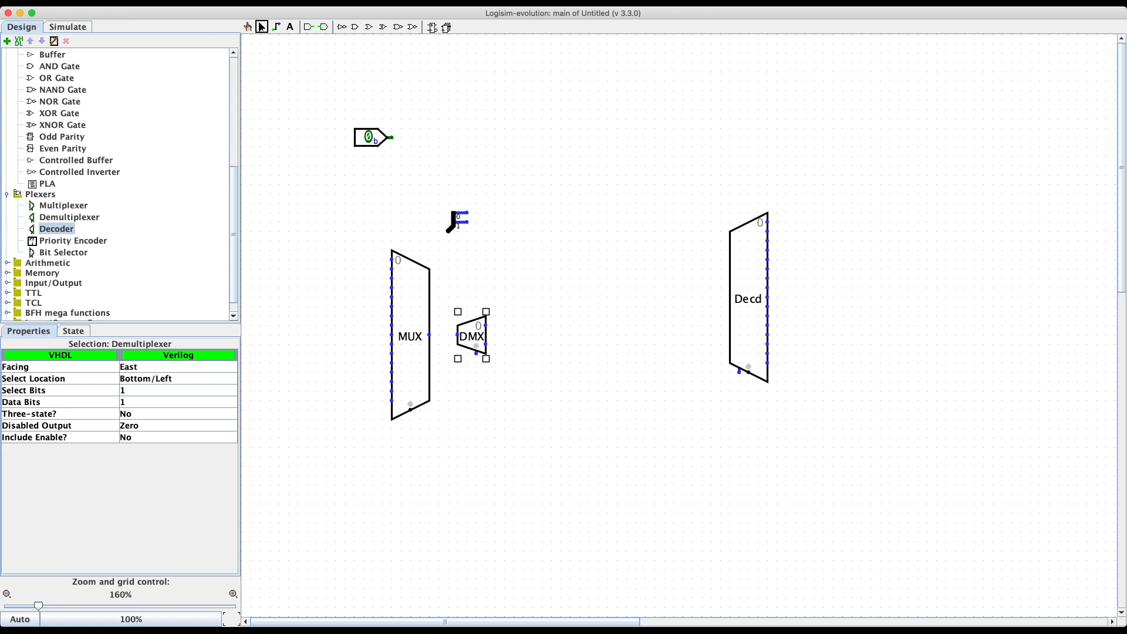
Step: Set the demultiplexer to 4 select bits and drag it right beside the decoder
click(176, 390)
click(176, 435)
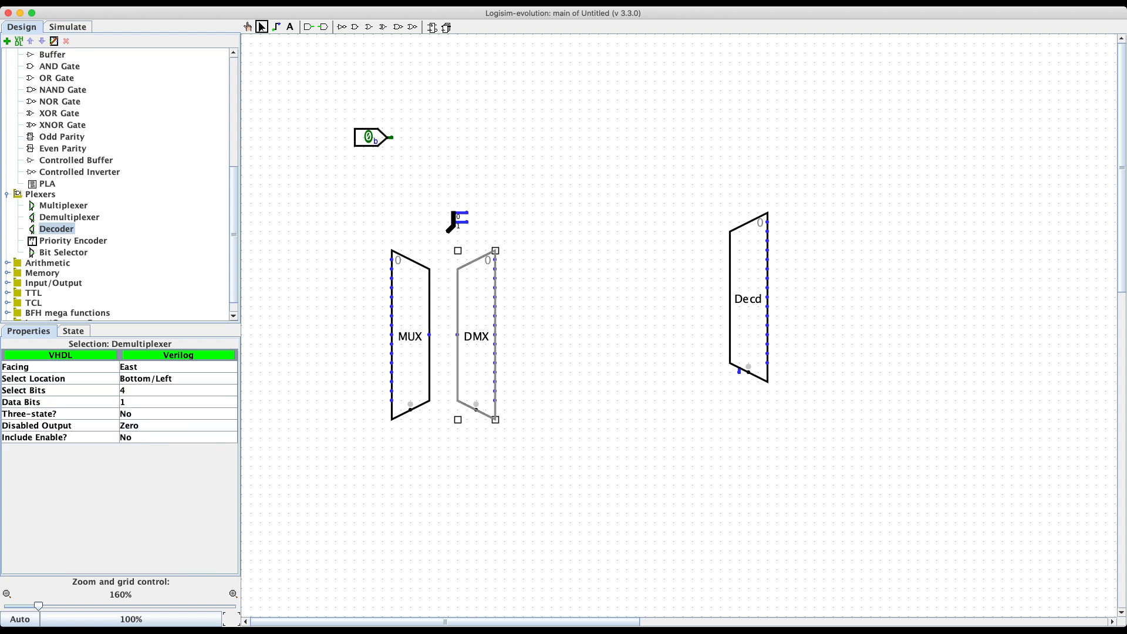
drag(471, 336, 668, 308)
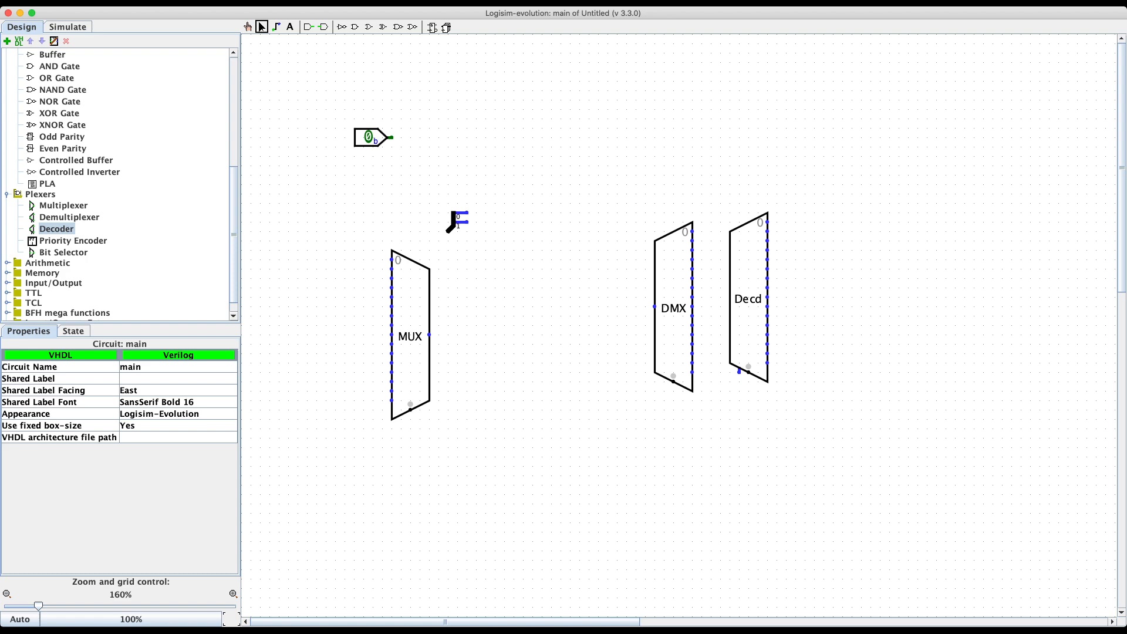
click(307, 27)
click(691, 467)
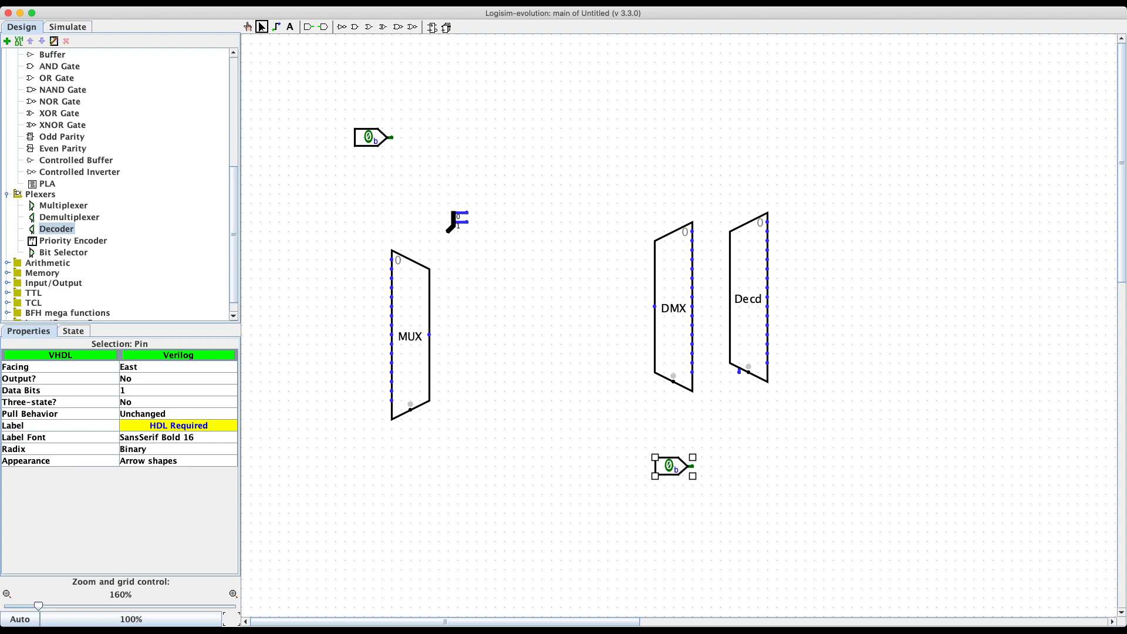
click(176, 390)
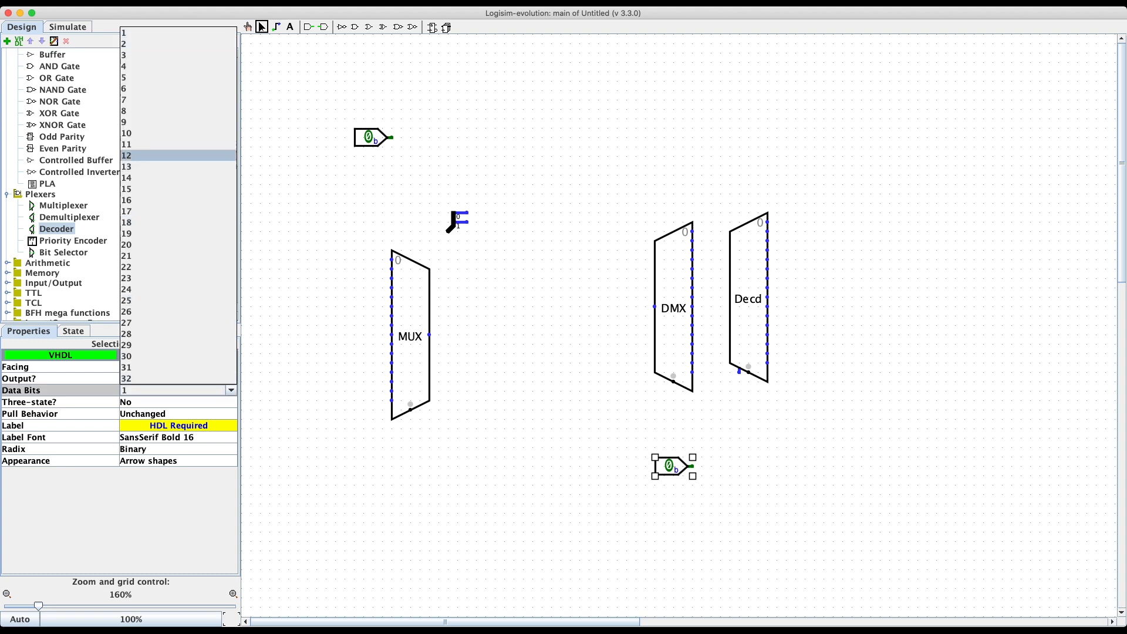
click(170, 67)
click(469, 164)
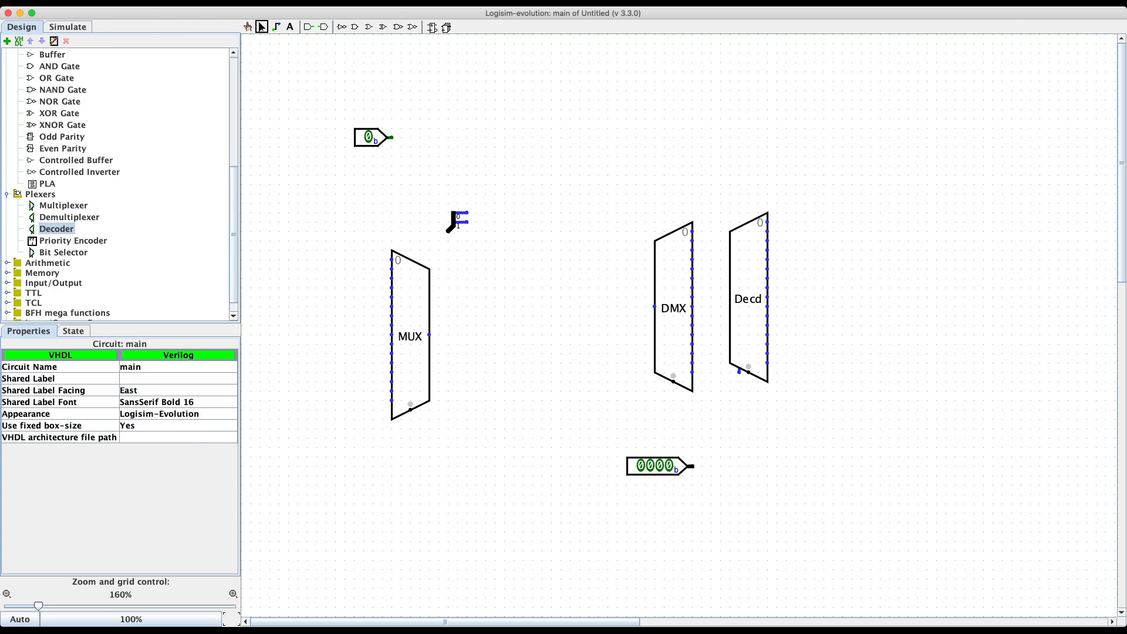
mouse_move(691, 467)
mouse_down()
mouse_move(748, 428)
mouse_move(748, 370)
mouse_up()
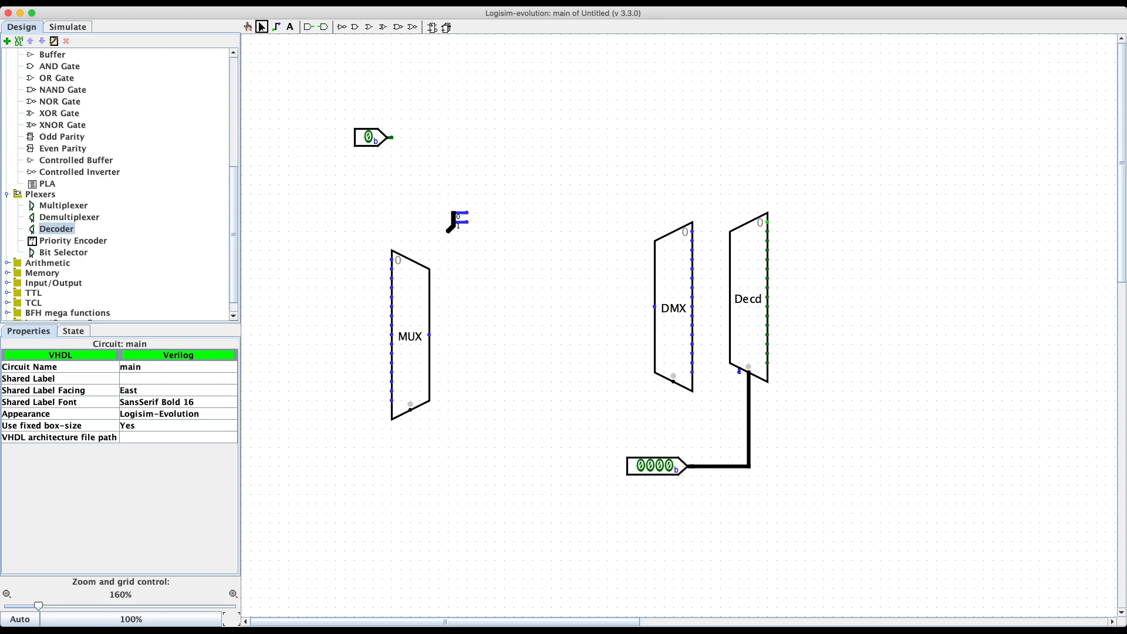
click(248, 27)
click(669, 465)
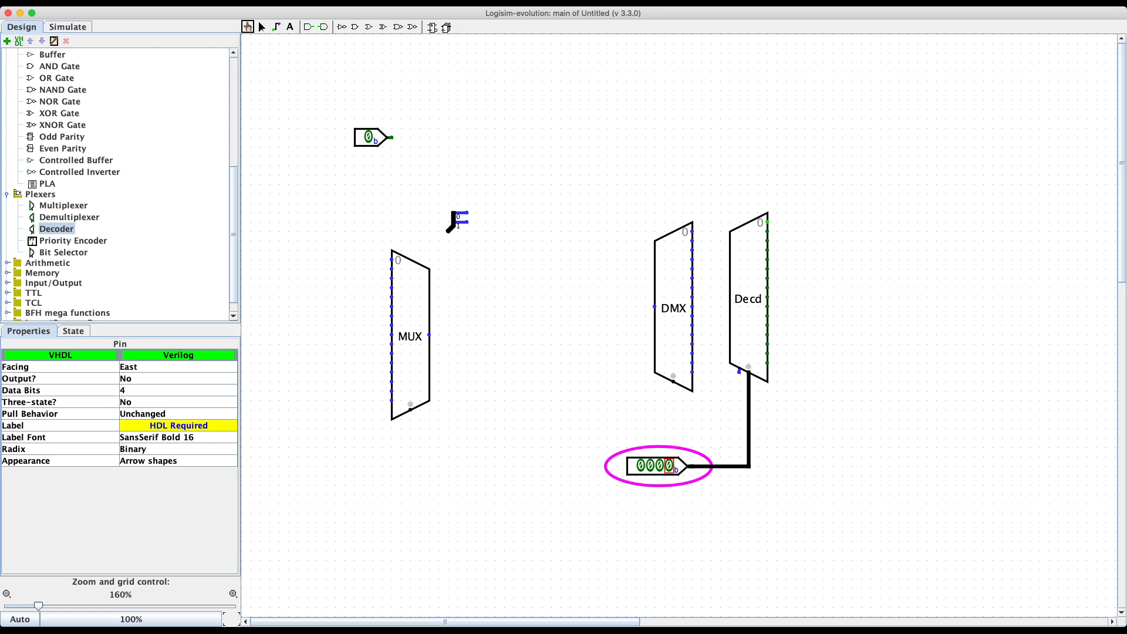
click(659, 466)
click(660, 465)
click(650, 465)
click(650, 465)
click(640, 465)
click(640, 465)
click(262, 27)
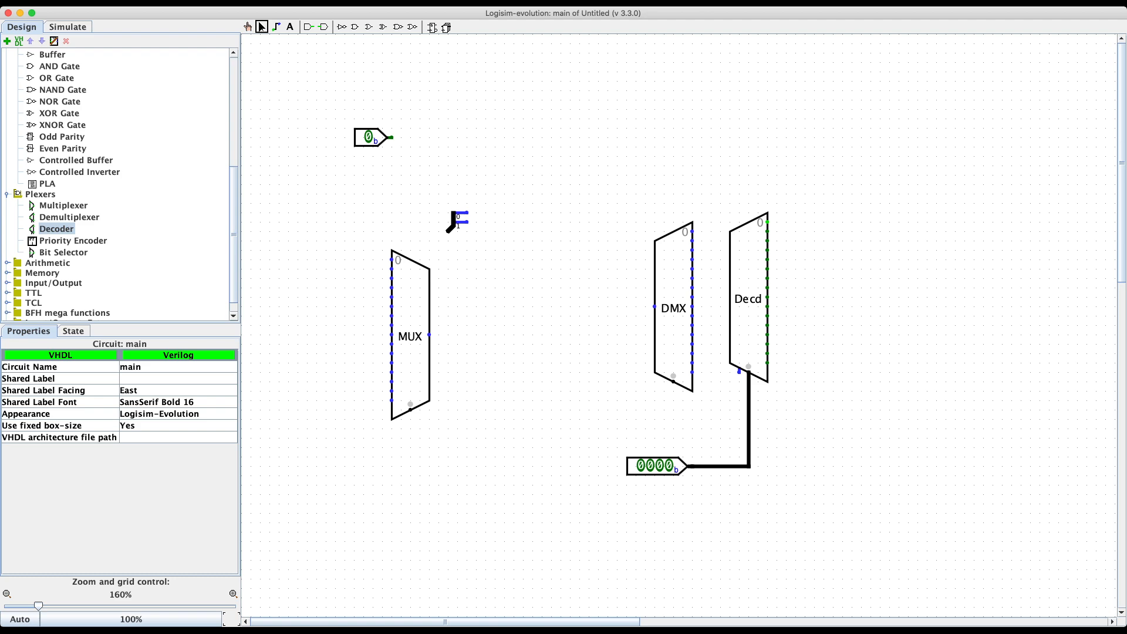
Step: Move the demultiplexer left and wire a constant 1 into its data input
drag(693, 316, 579, 297)
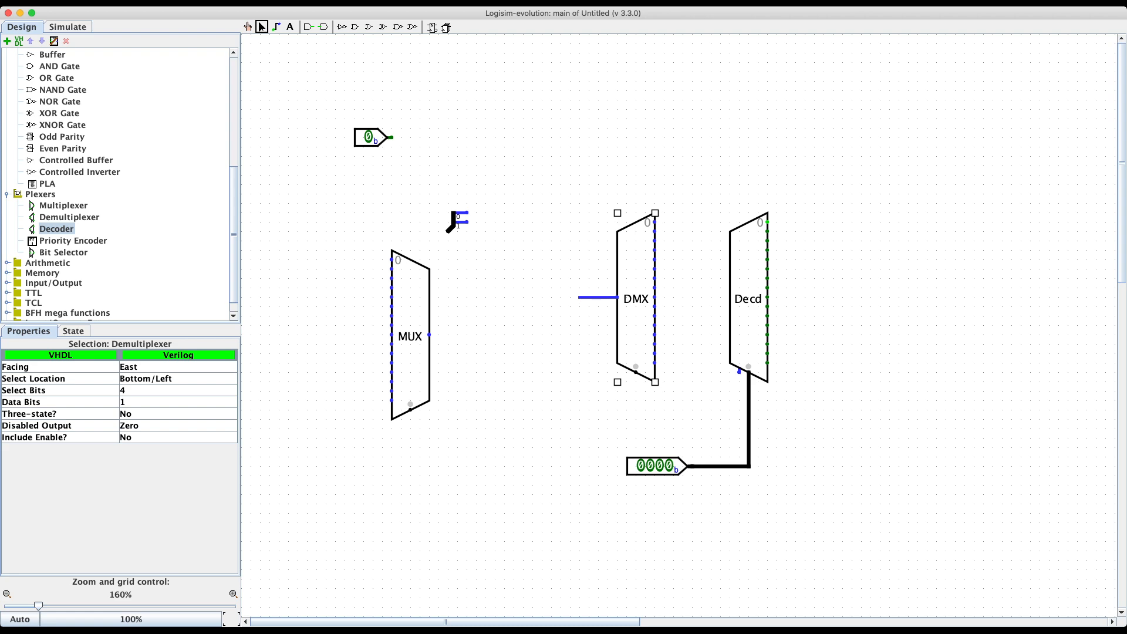
scroll(118, 182, up, 6)
click(59, 168)
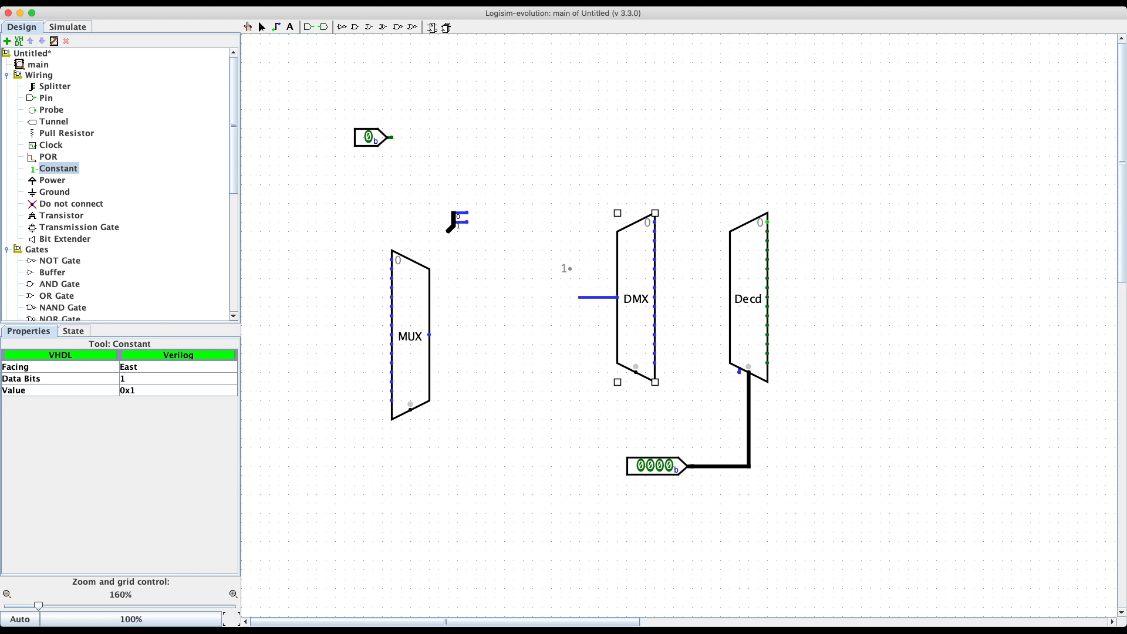
click(561, 296)
drag(561, 297, 579, 297)
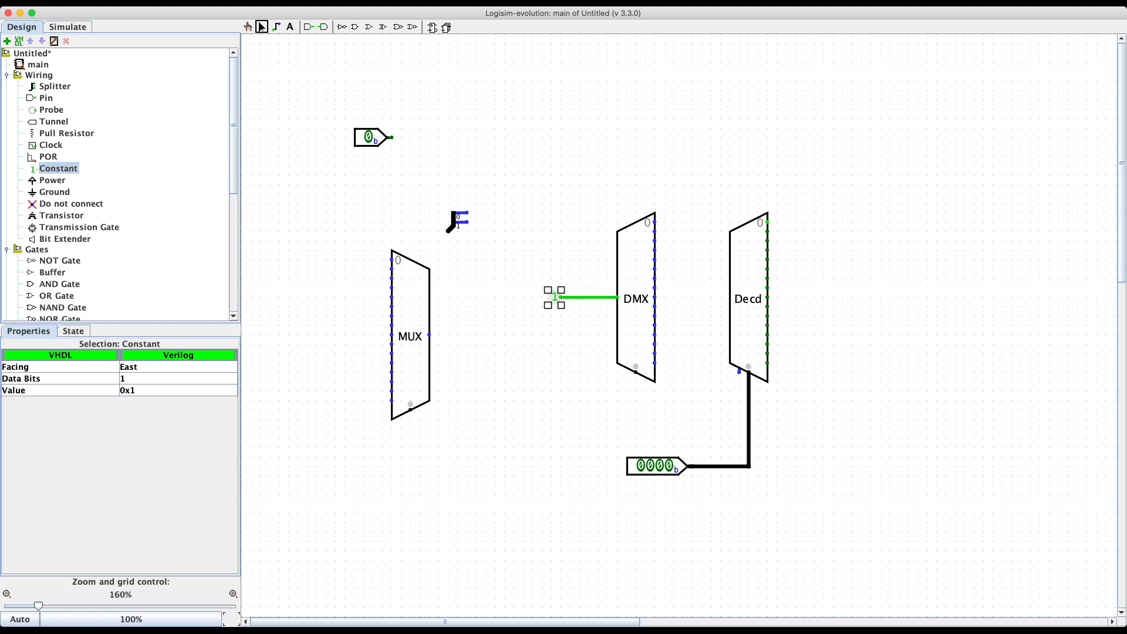
click(571, 335)
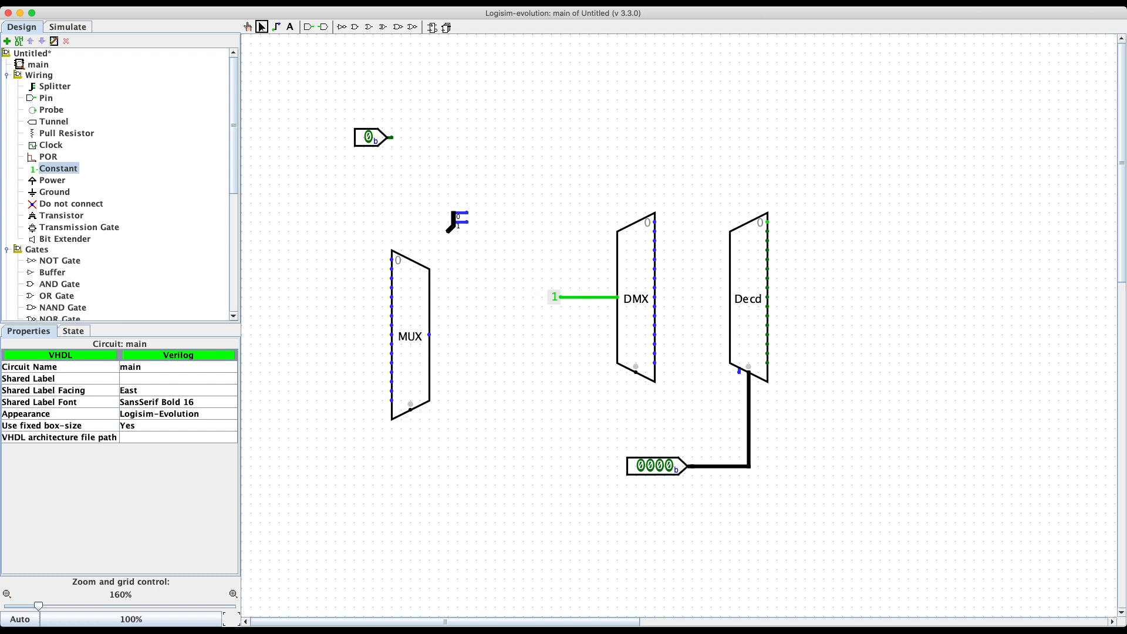
Step: Detach the constant 1 from the demultiplexer's input wire and delete it
drag(560, 297, 579, 297)
key(Delete)
scroll(88, 226, down, 10)
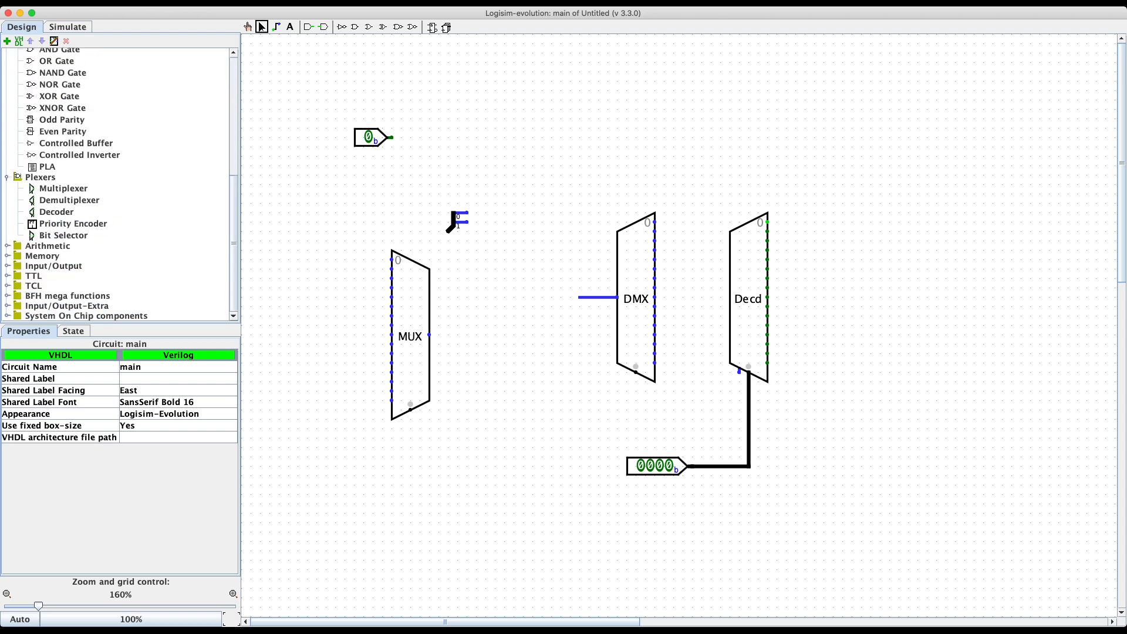
Step: Place a Bit Selector below the multiplexer, nudge it right, then delete it
click(63, 235)
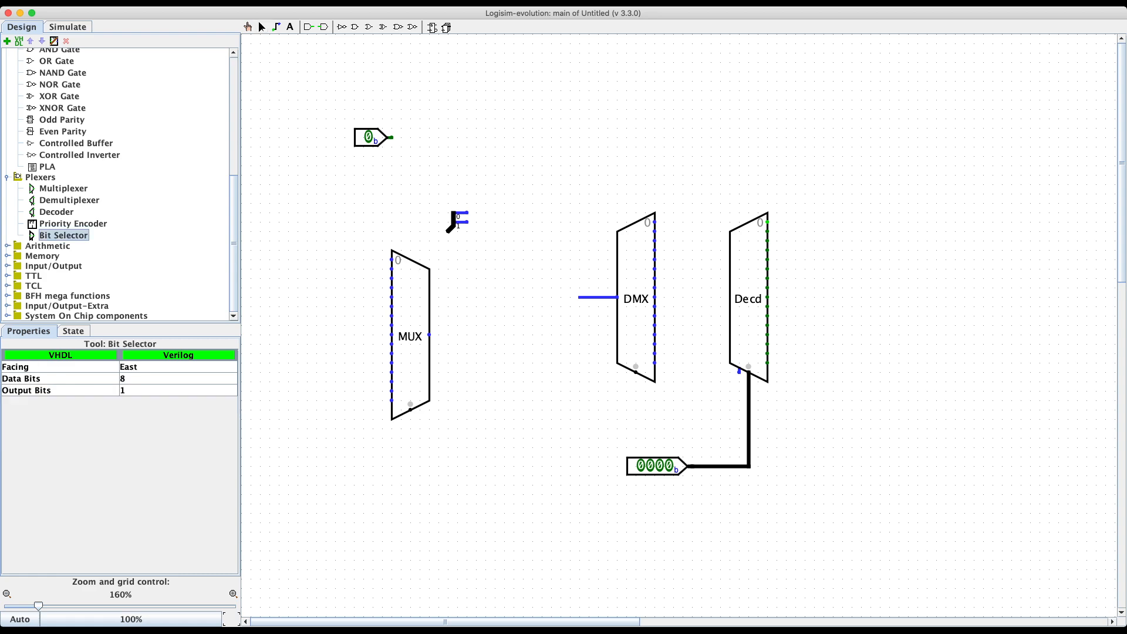
click(355, 485)
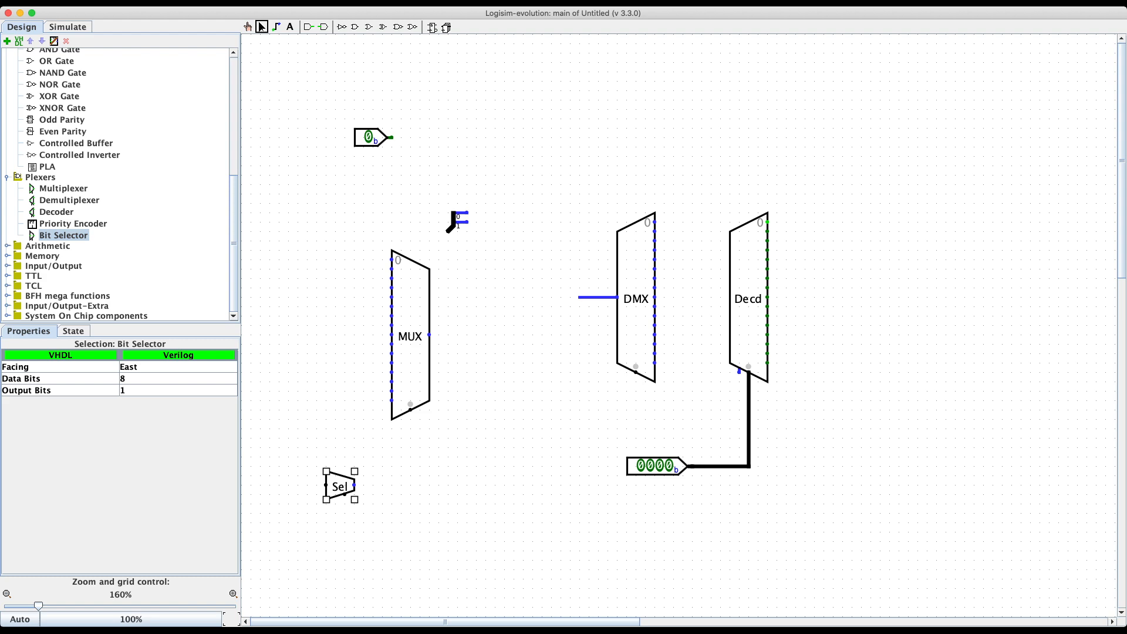
drag(339, 485, 377, 476)
key(Delete)
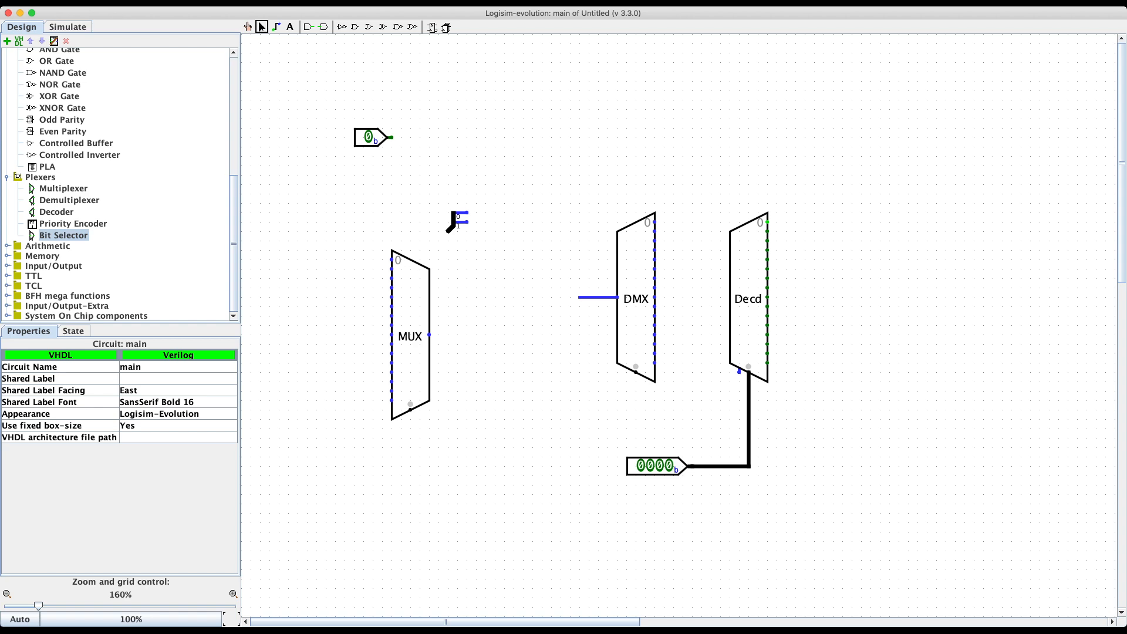
click(7, 246)
Step: Place an adder above the demultiplexer and draw wire stubs from its inputs, output, carry-in and carry-out
scroll(117, 181, down, 2)
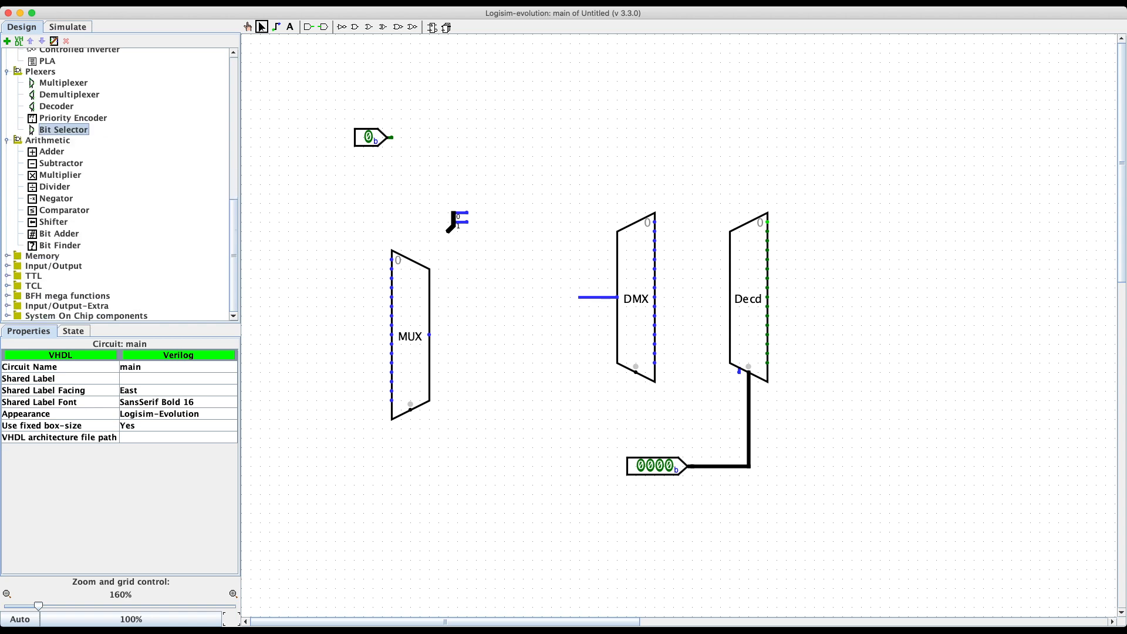
click(51, 151)
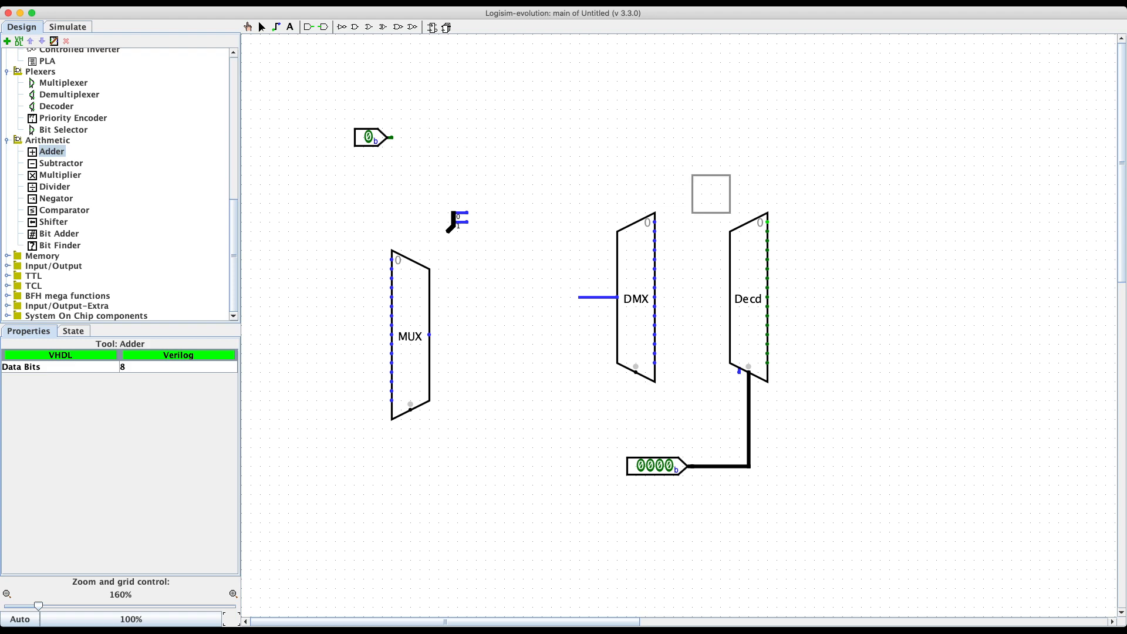
click(531, 109)
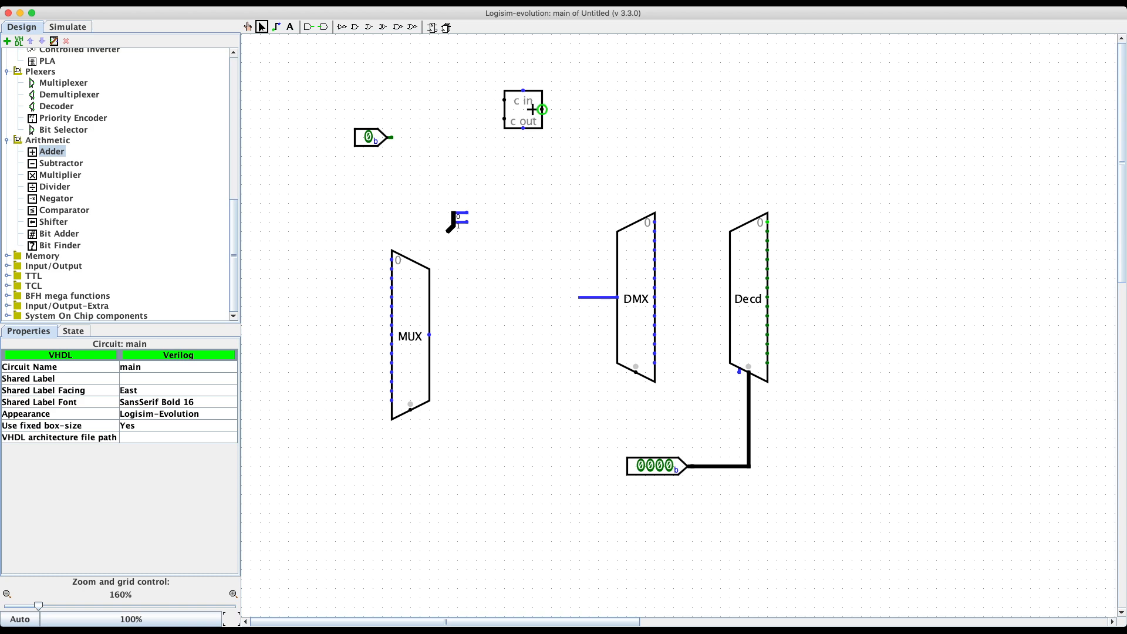
drag(531, 109, 465, 128)
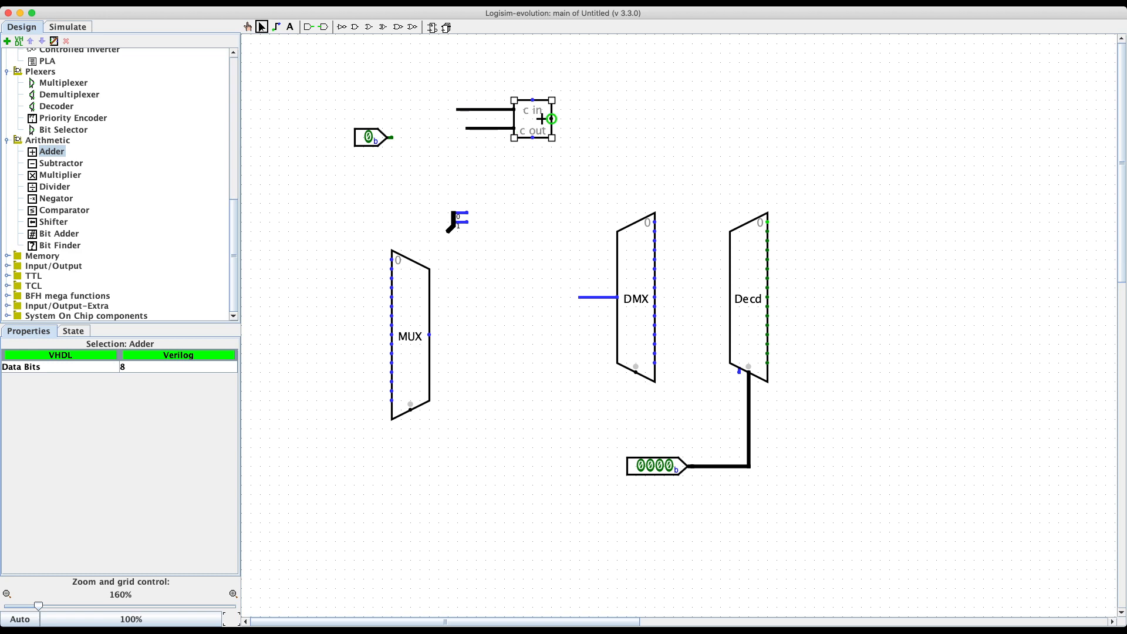
drag(551, 119, 637, 120)
drag(532, 100, 532, 71)
drag(532, 137, 532, 176)
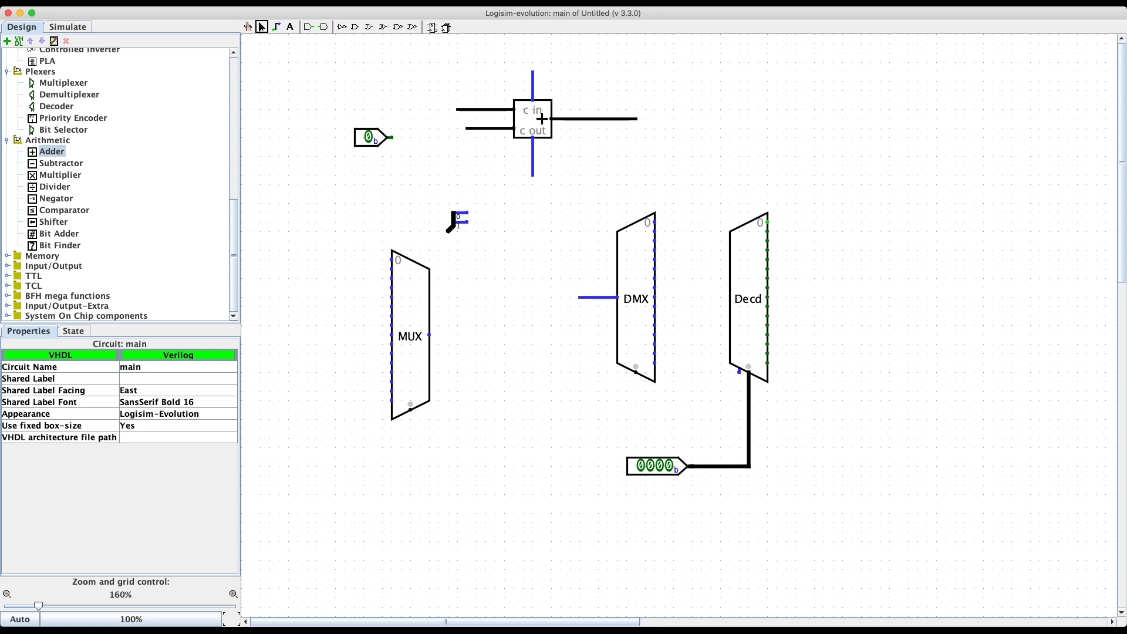
Step: Place a shifter right of the adder, move it up-right, and check its Shift Type
click(53, 222)
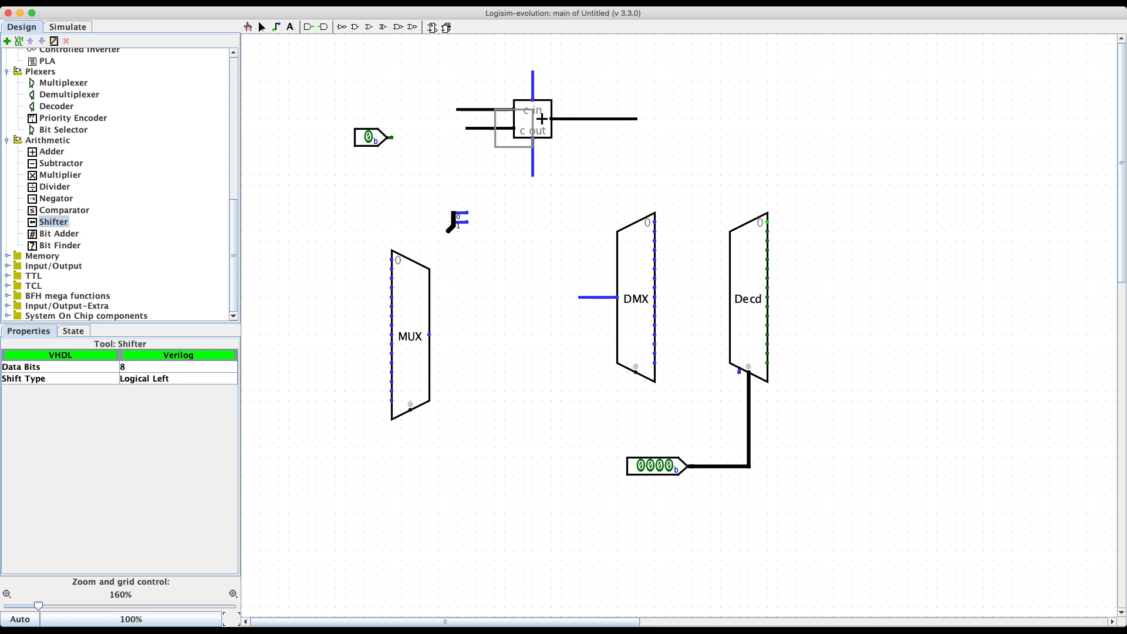
click(748, 128)
drag(748, 128, 787, 109)
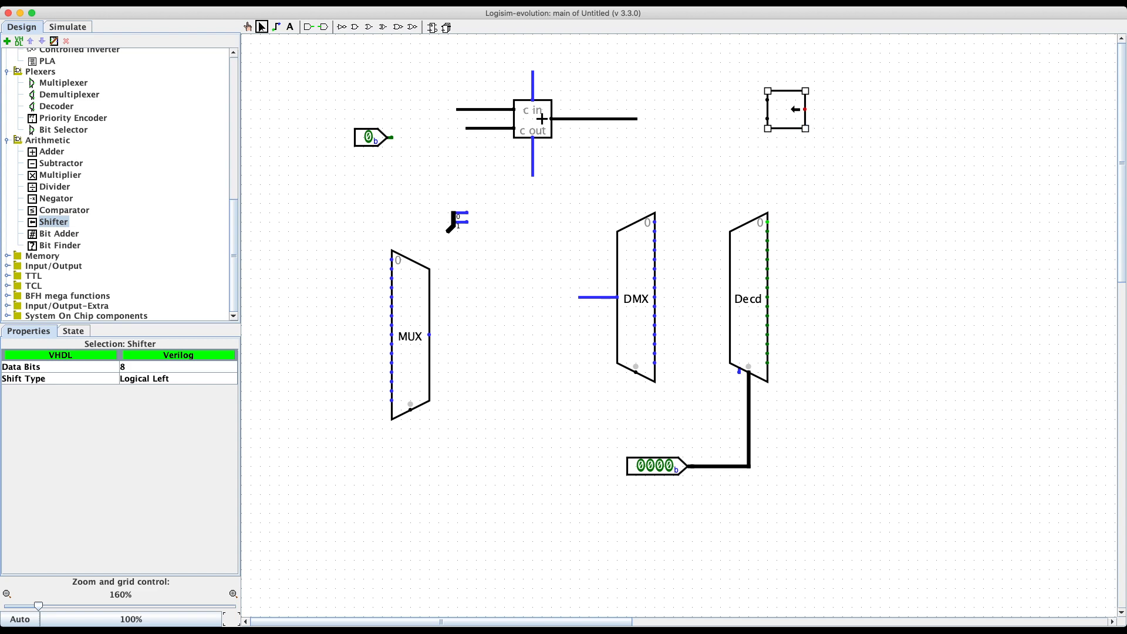
click(170, 379)
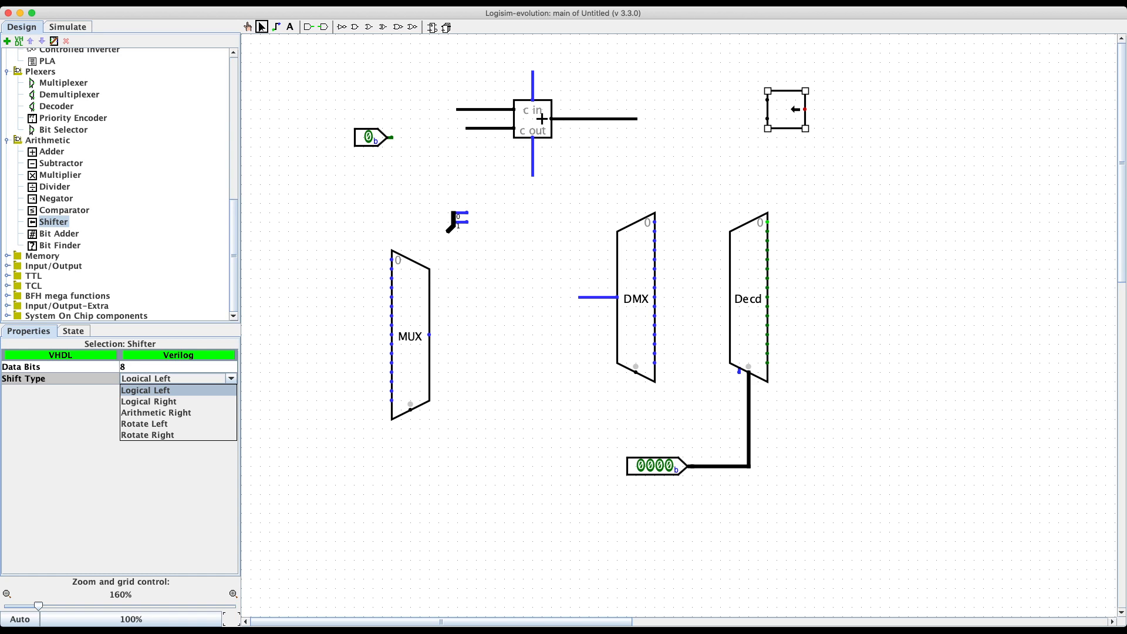
Step: Confirm the name 'shifting' to create the new circuit
scroll(117, 185, up, 10)
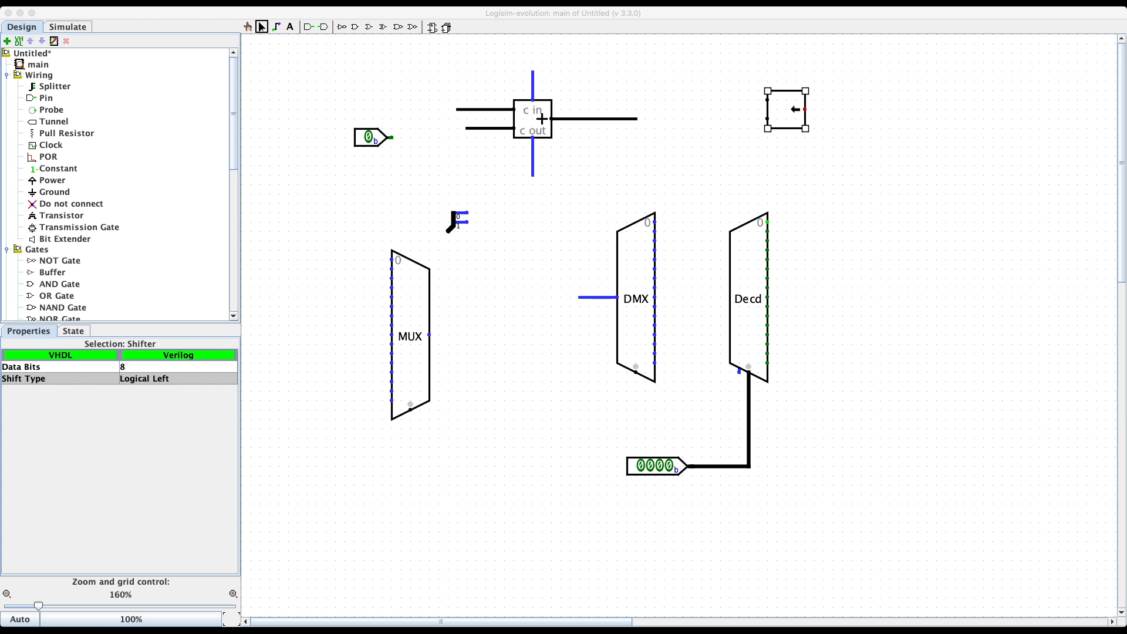
key(Return)
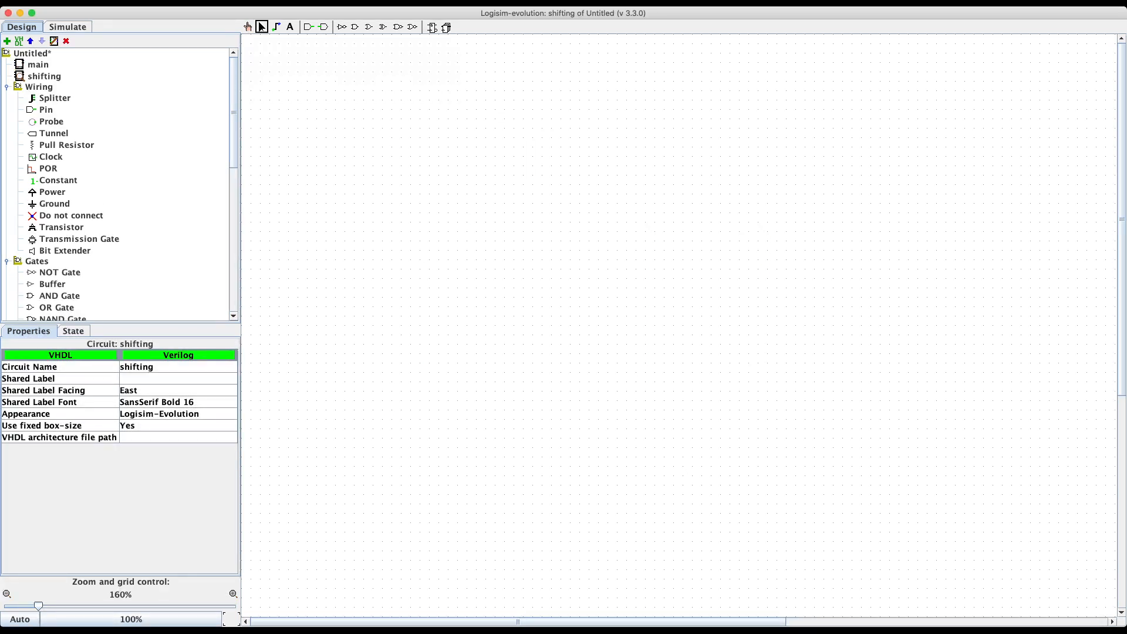
Step: Place an input pin on the empty shifting canvas
scroll(117, 182, down, 3)
scroll(117, 181, up, 3)
click(308, 27)
click(344, 212)
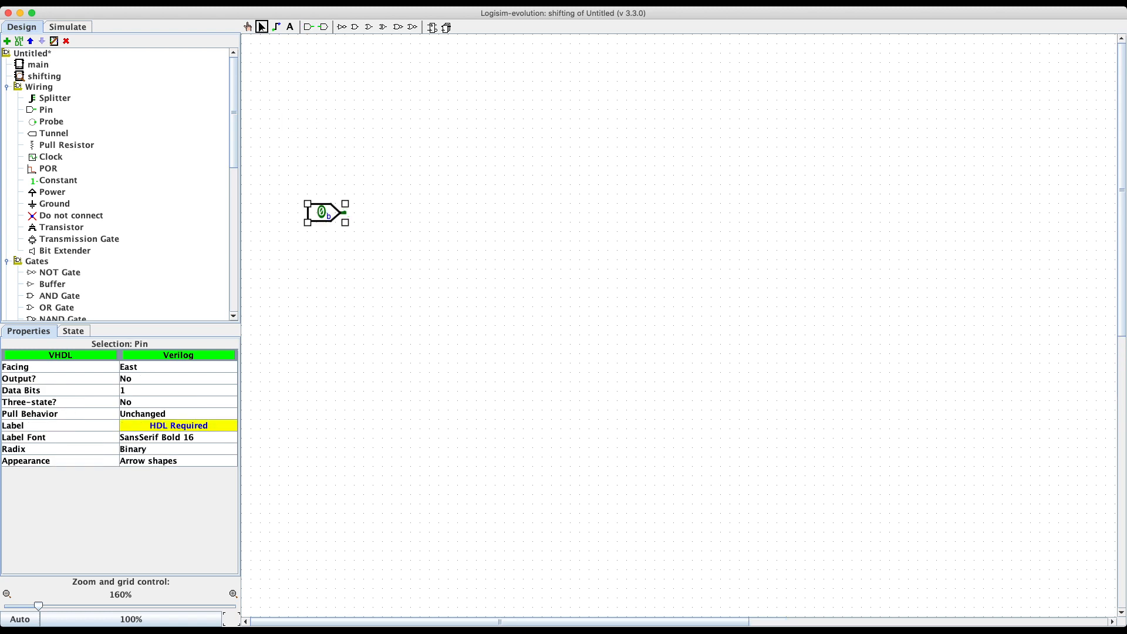
Step: Make the input pin 8 bits wide and move it slightly to the right
click(177, 449)
click(178, 378)
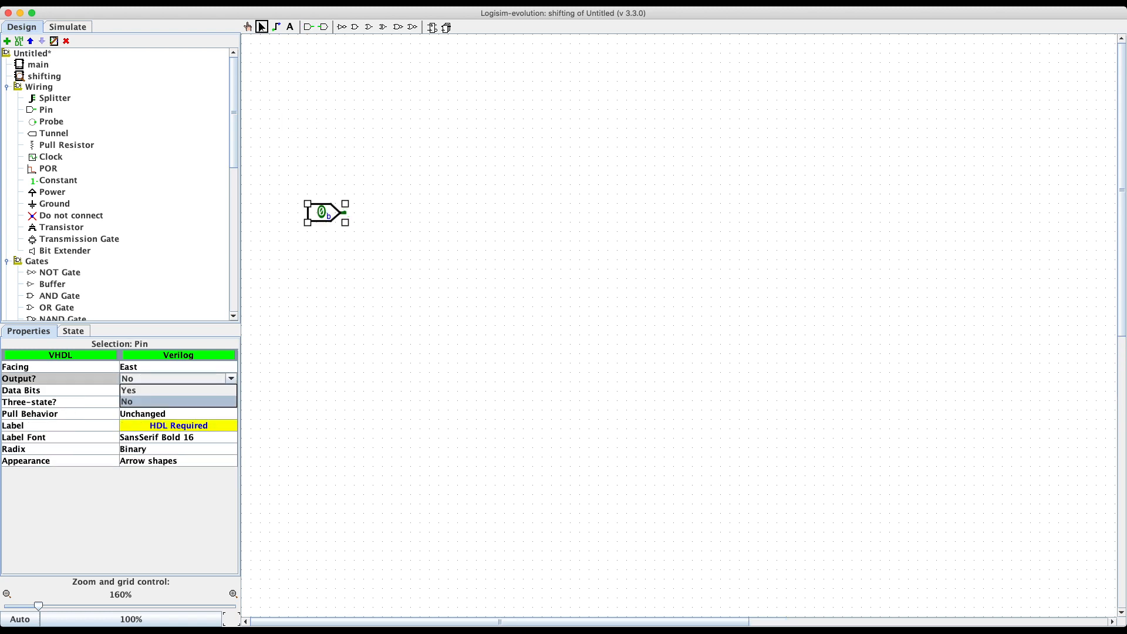
click(178, 378)
click(177, 402)
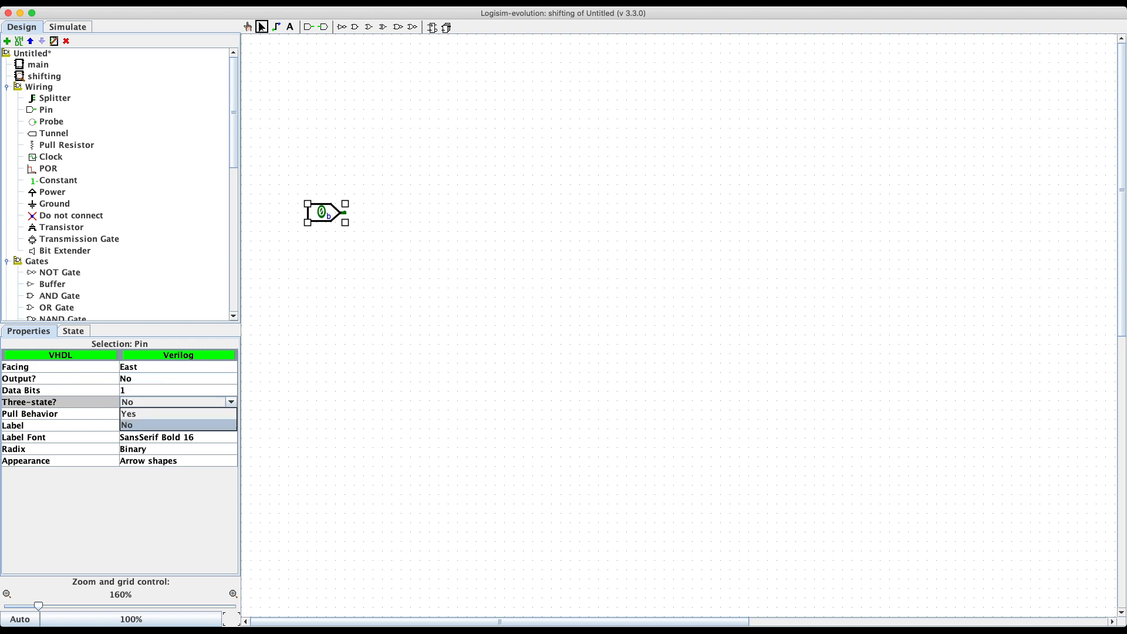
click(177, 390)
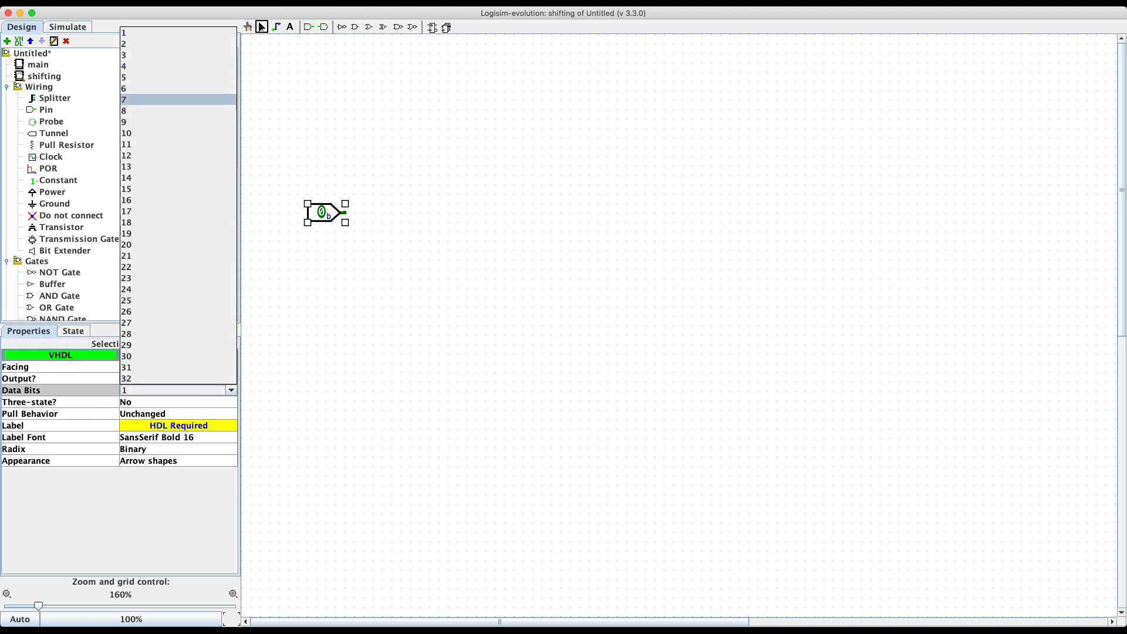
click(178, 110)
click(376, 158)
drag(292, 213, 358, 212)
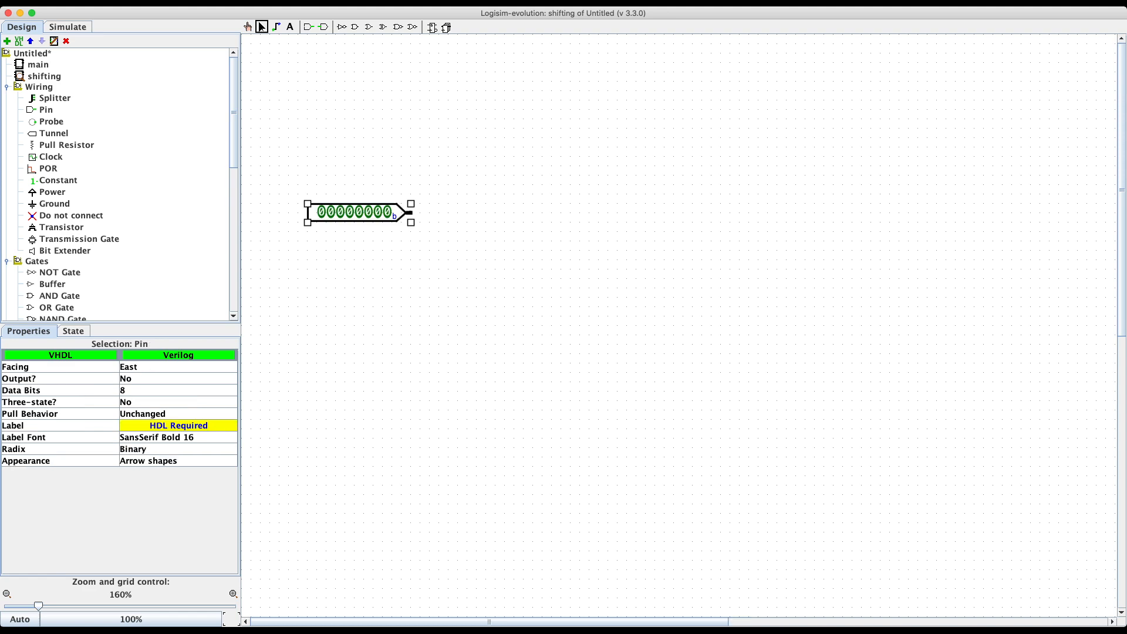
click(375, 264)
Step: Place a Shifter above-right of the input pin, set to Logical Right
scroll(118, 185, down, 5)
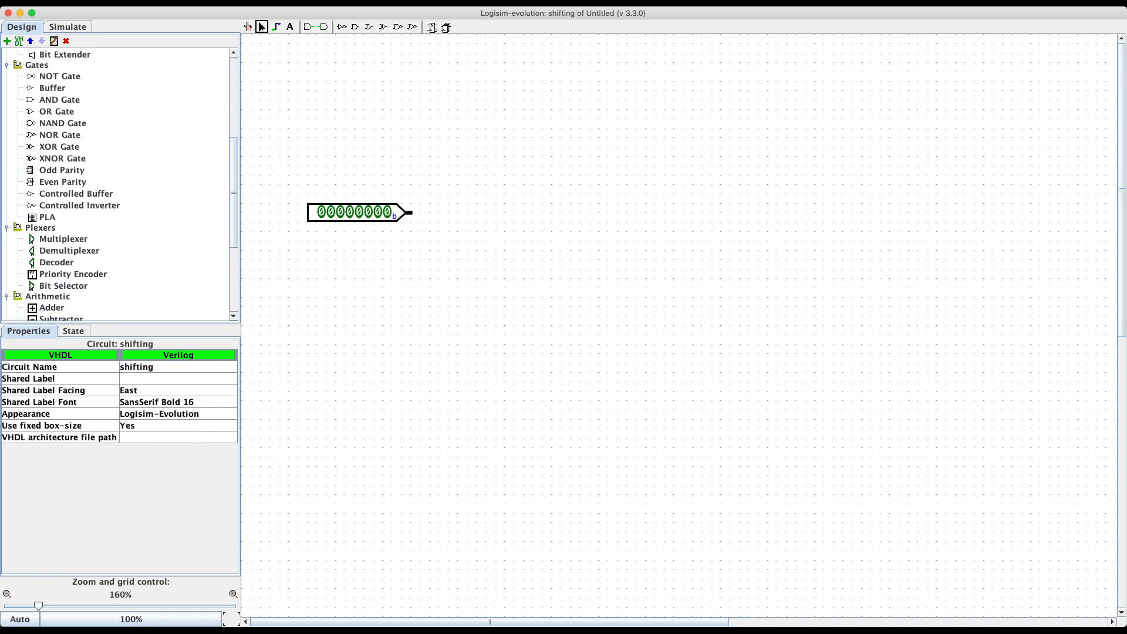
scroll(118, 184, down, 4)
click(53, 239)
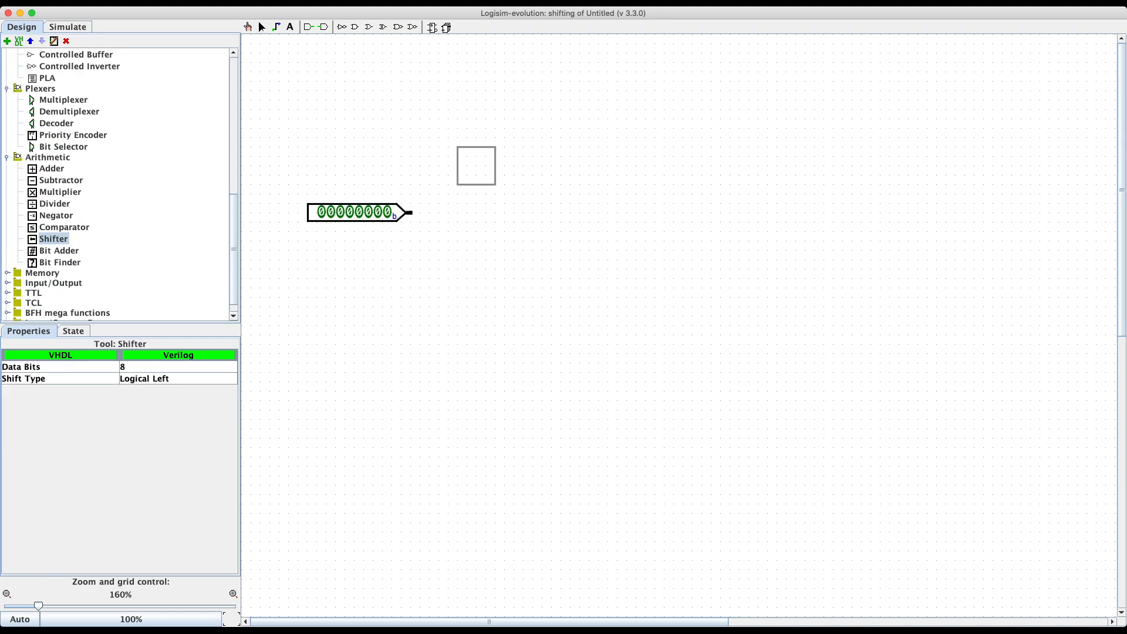
click(542, 157)
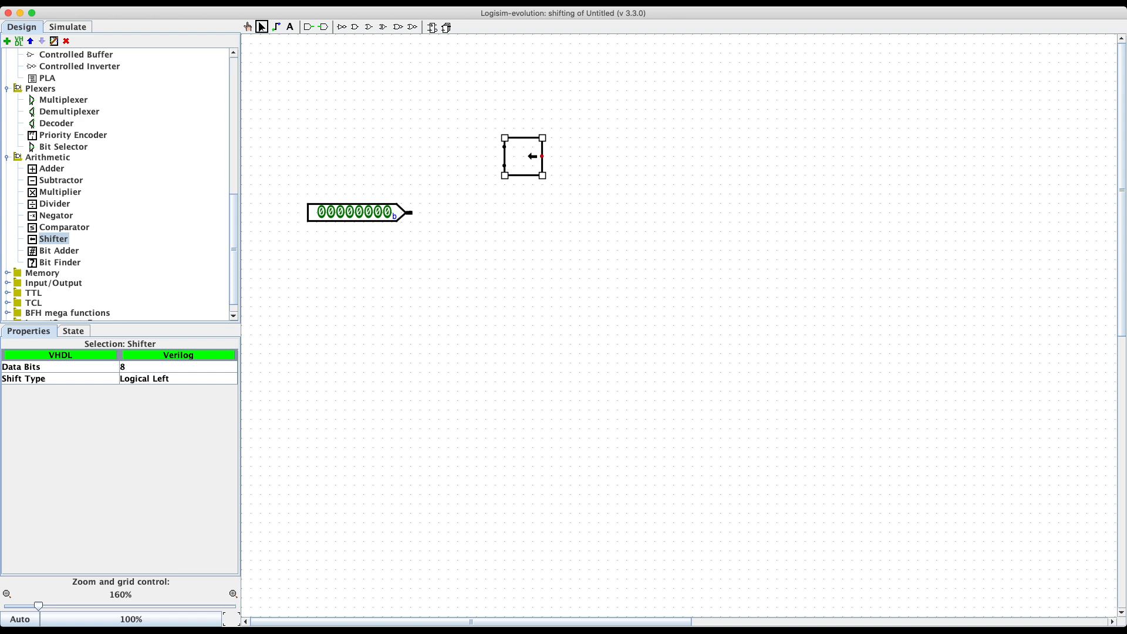
click(178, 378)
click(153, 402)
click(434, 276)
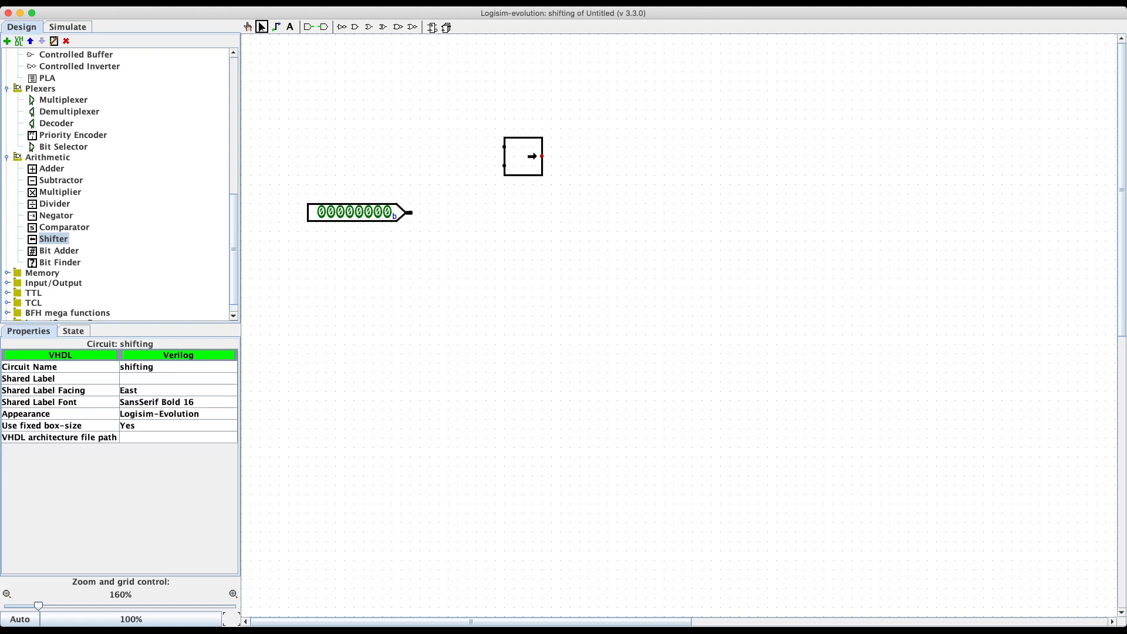
Step: Duplicate the shifter below the original and set it to Arithmetic Right
click(523, 157)
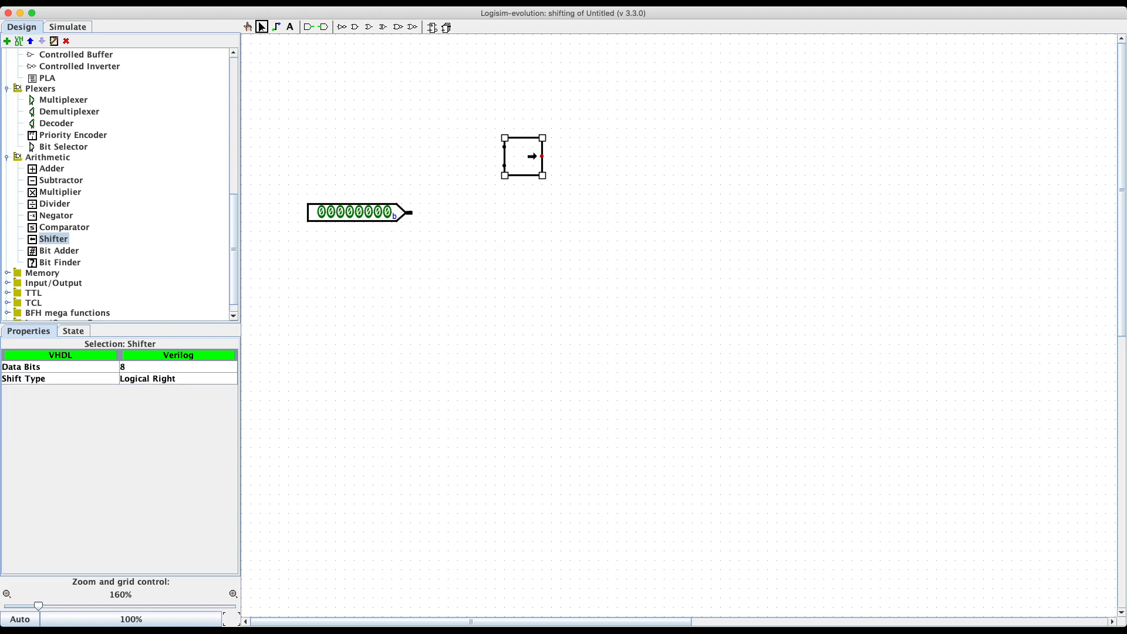
key(super+d)
drag(531, 166, 522, 232)
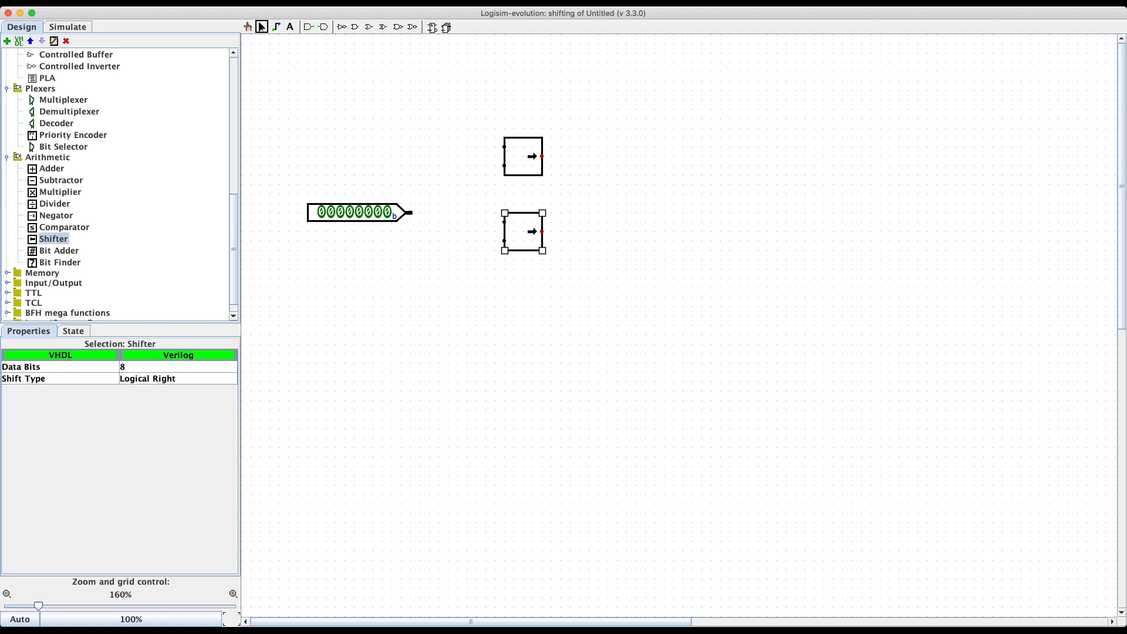
click(177, 378)
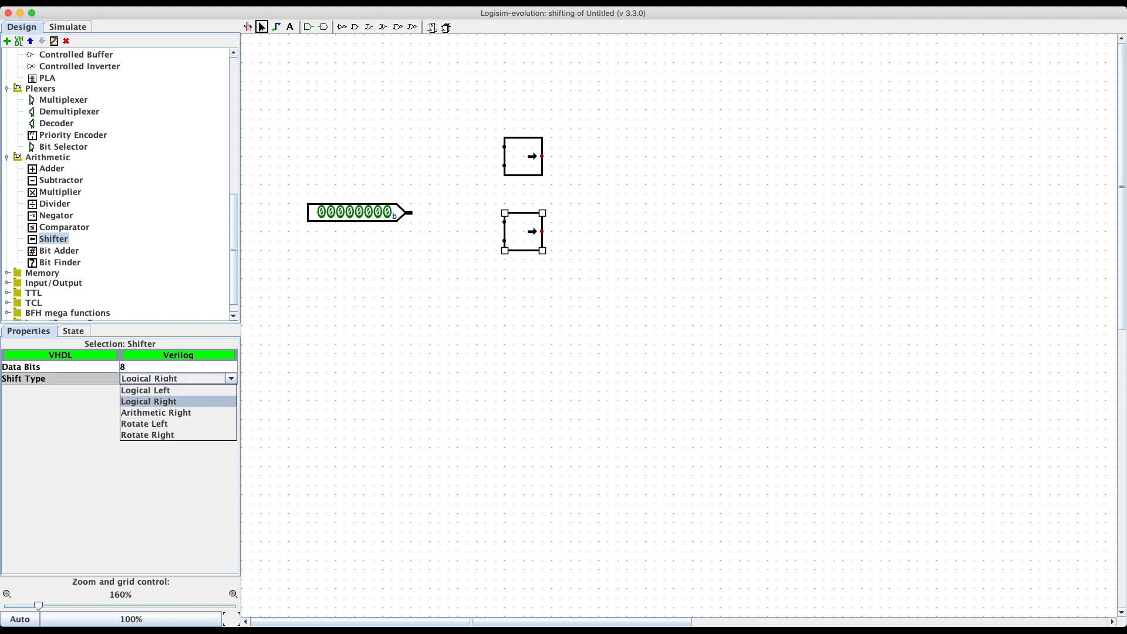
click(156, 412)
click(507, 323)
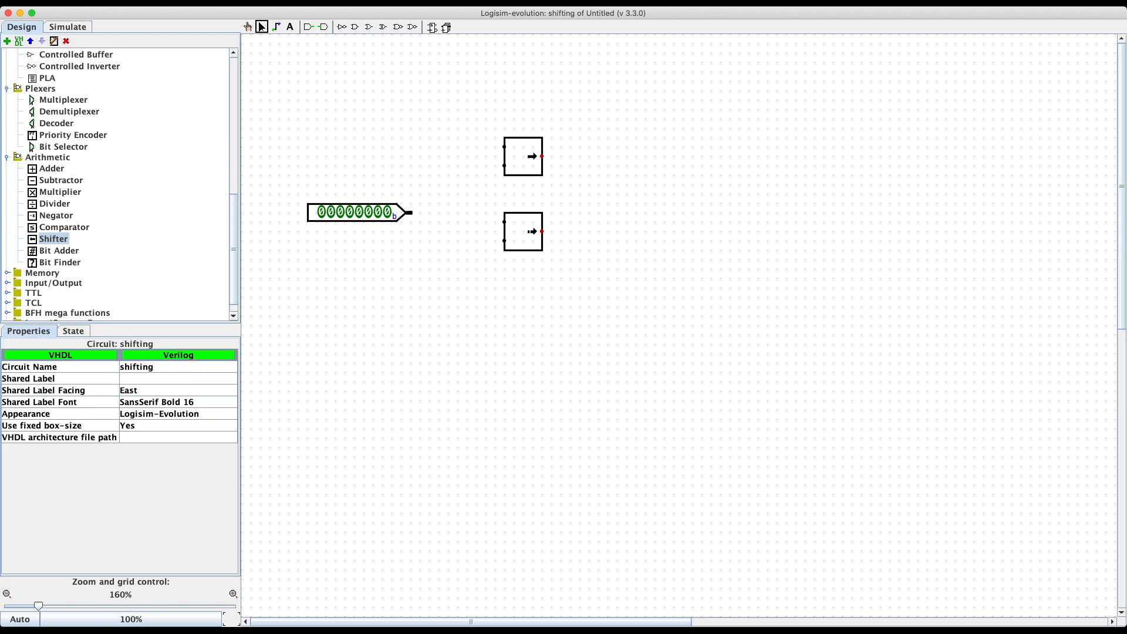
Step: Add a third shifter copy at the bottom, set to Rotate Right
click(522, 157)
key(super+d)
drag(532, 166, 523, 307)
click(161, 379)
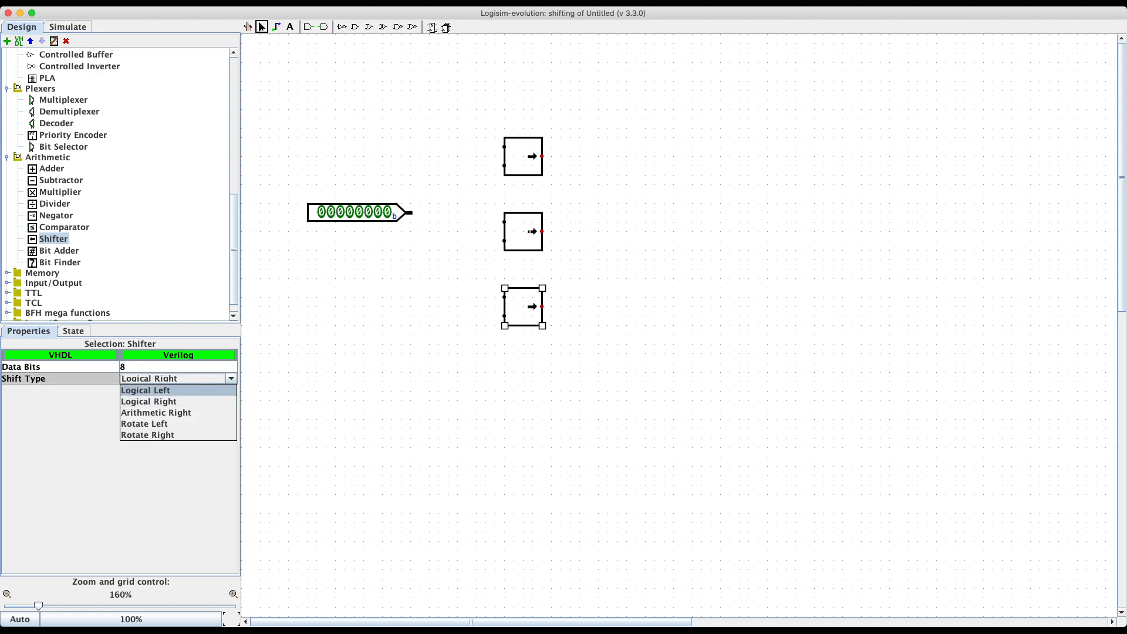
click(158, 435)
click(423, 373)
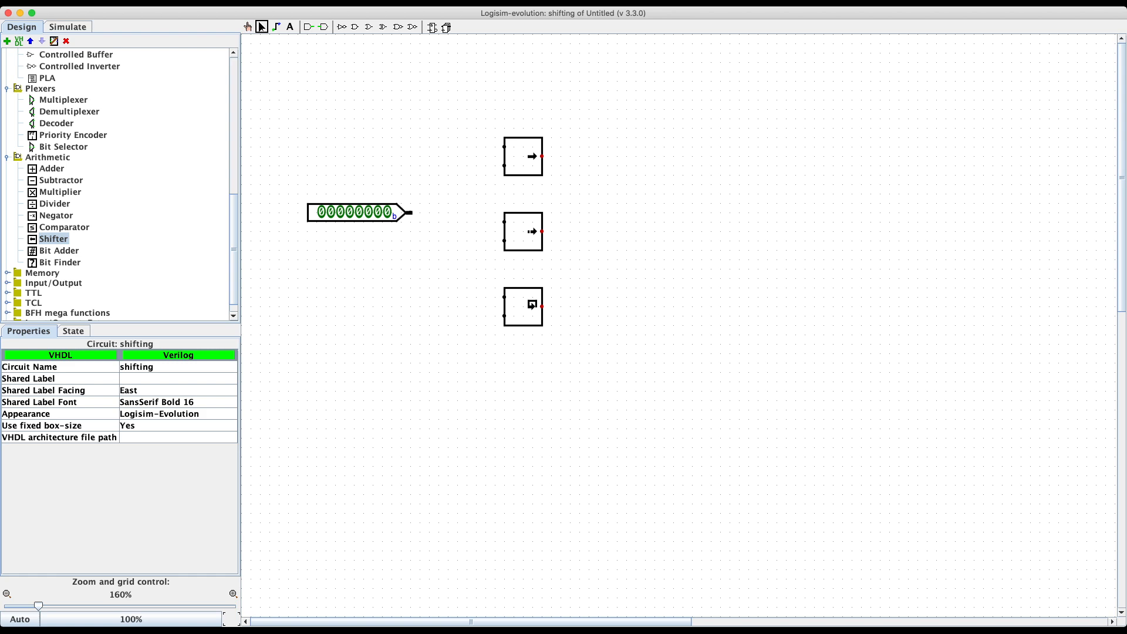
Step: Wire the 8-bit pin to the top shifter's data input, branching toward the lower two
drag(412, 212, 504, 146)
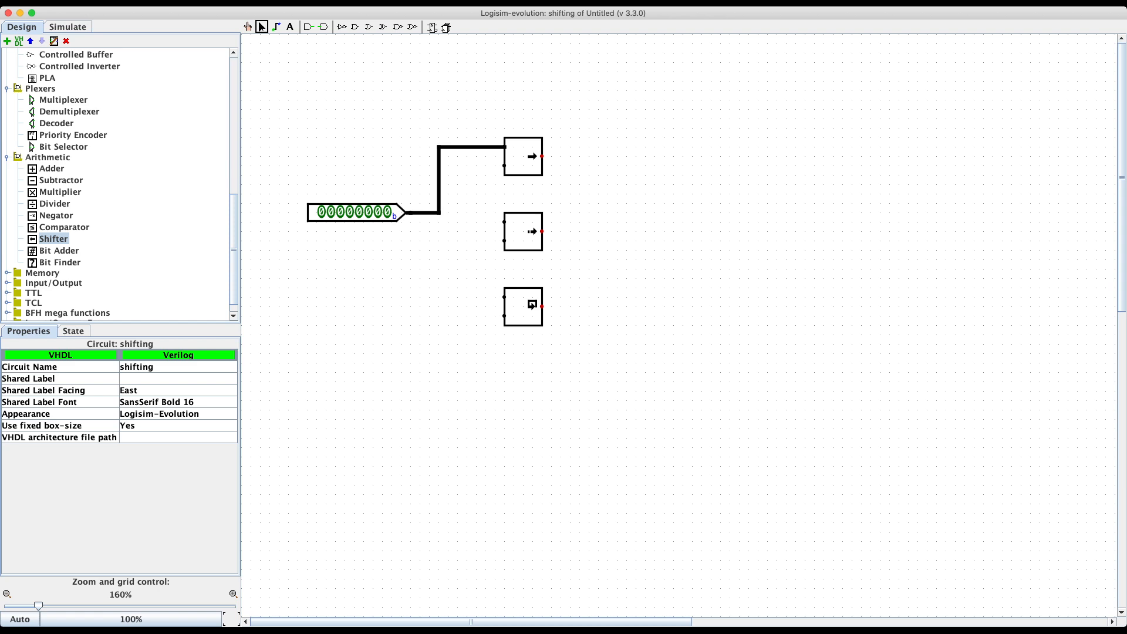
drag(439, 213, 504, 297)
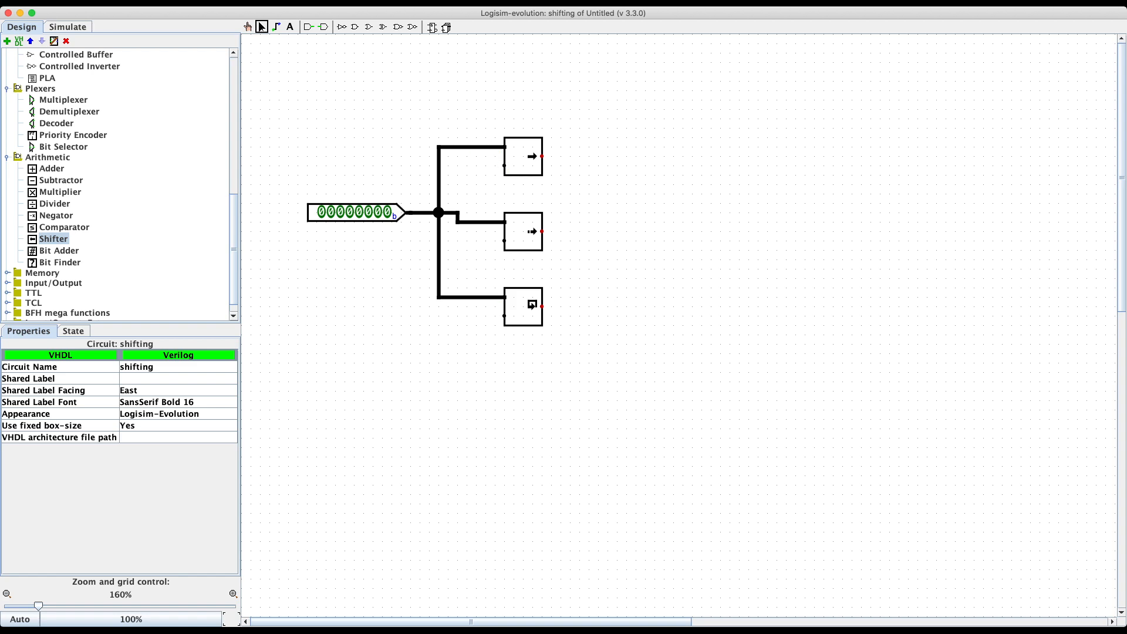
Step: Place a second input pin above the 8-bit pin, initially 4 bits wide
click(308, 27)
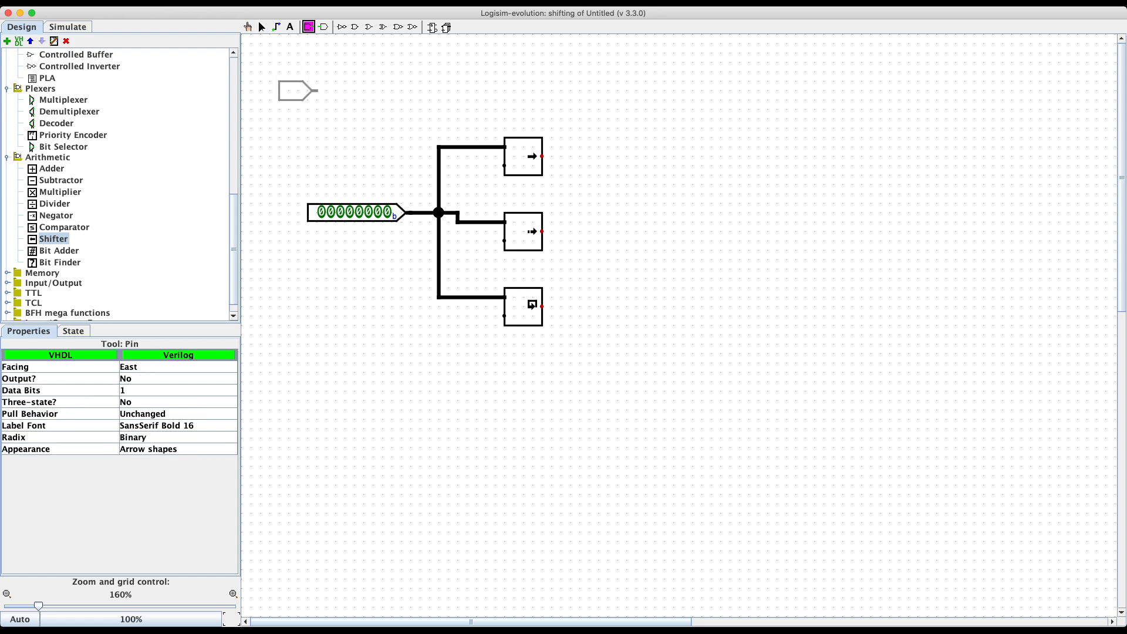
click(345, 109)
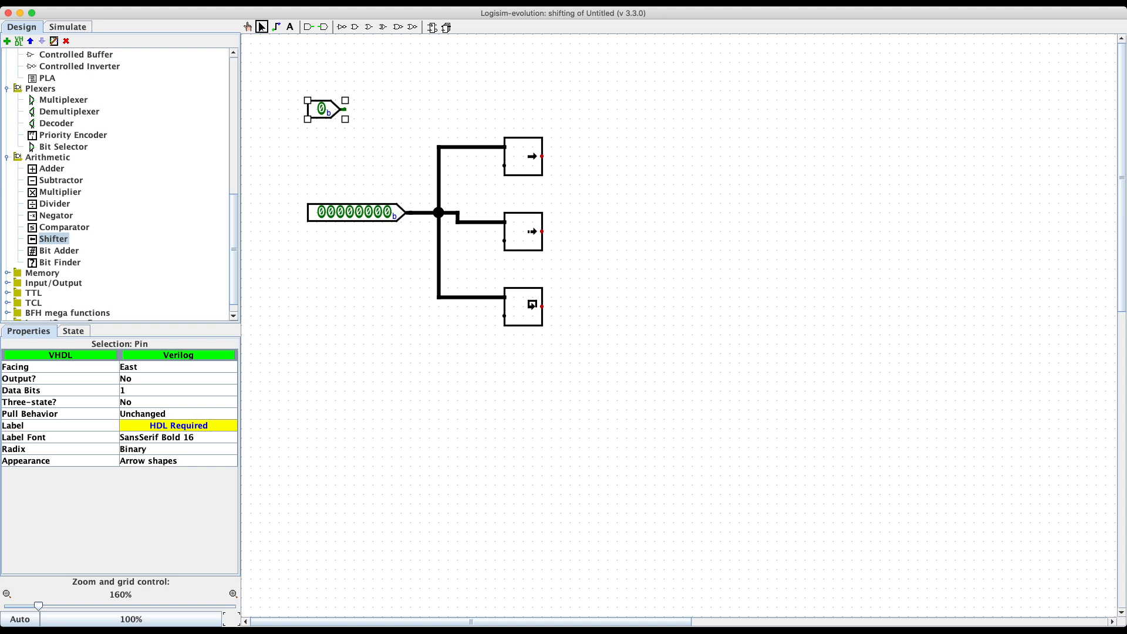
click(170, 390)
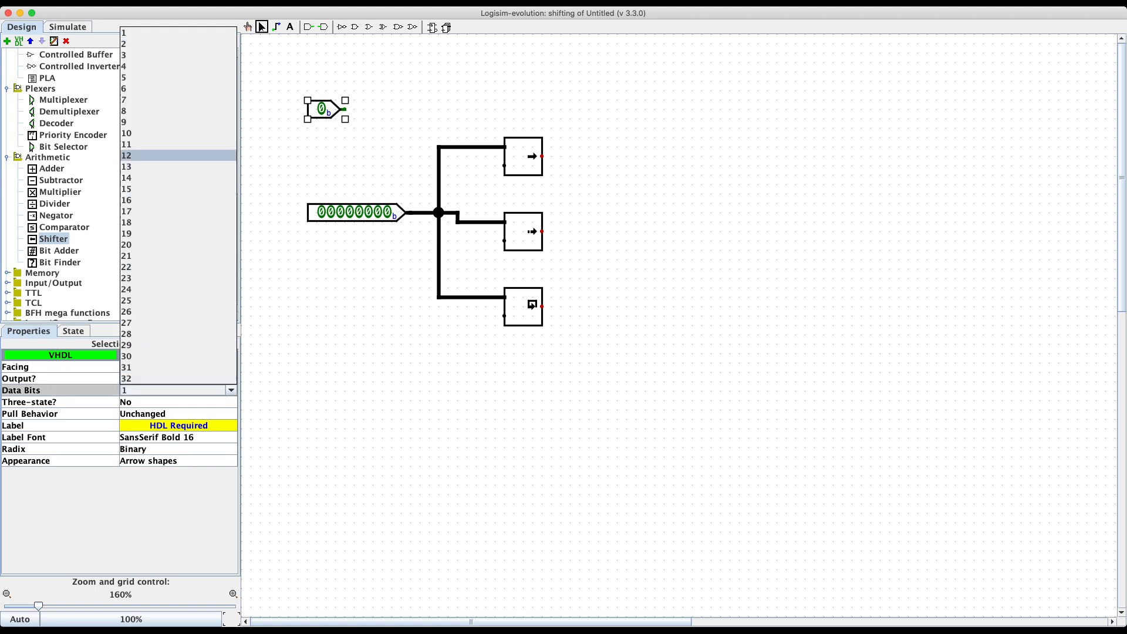
click(176, 66)
click(316, 142)
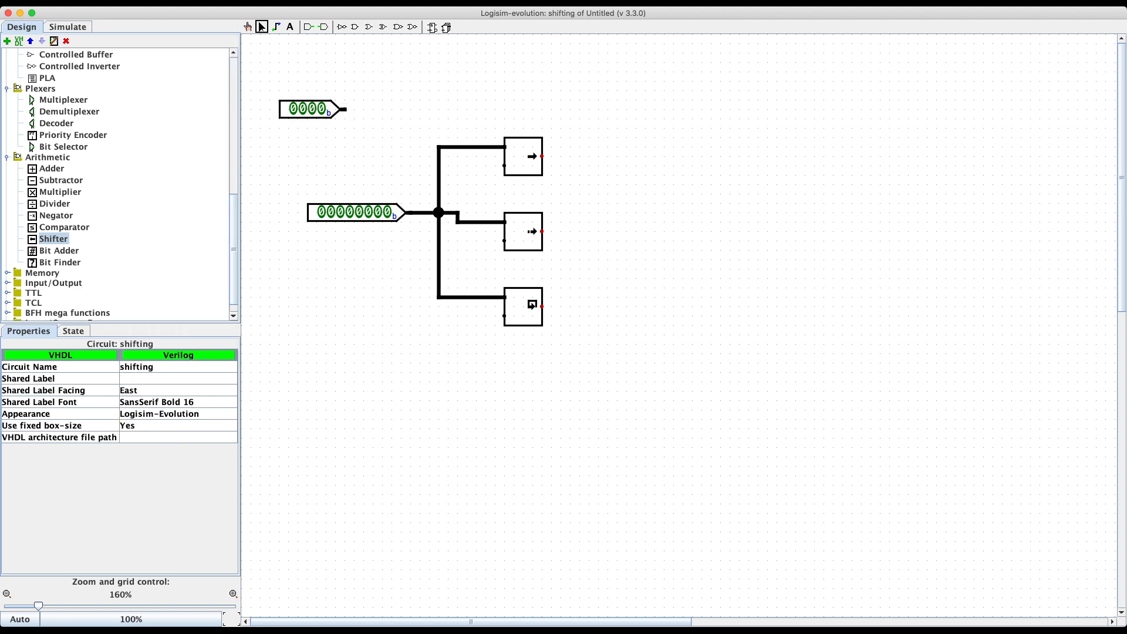
drag(311, 109, 339, 109)
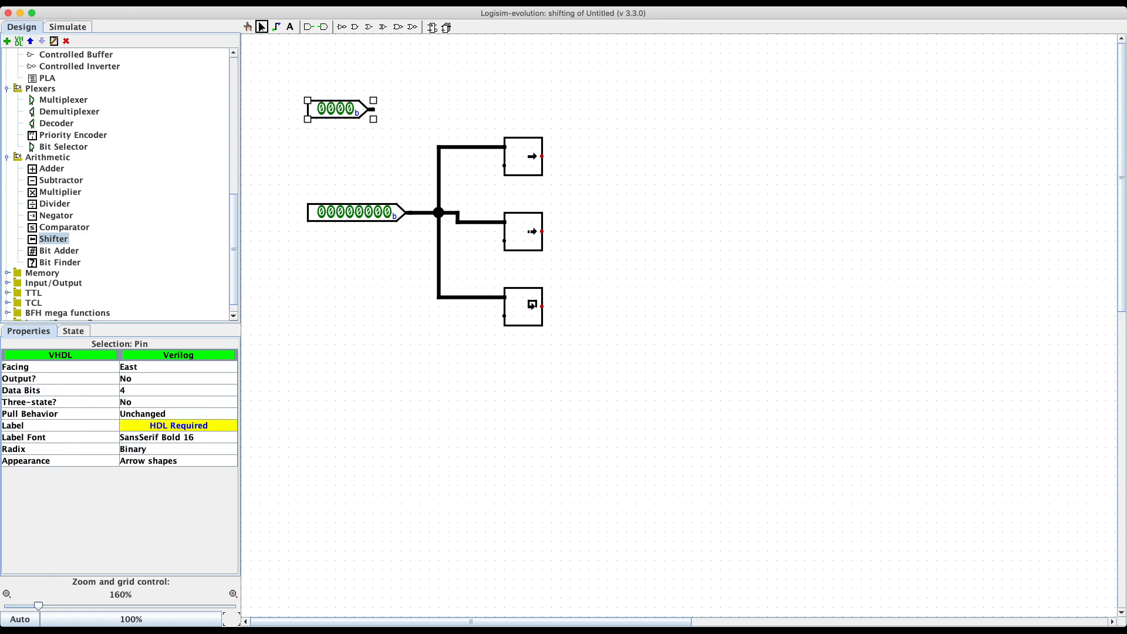
click(346, 145)
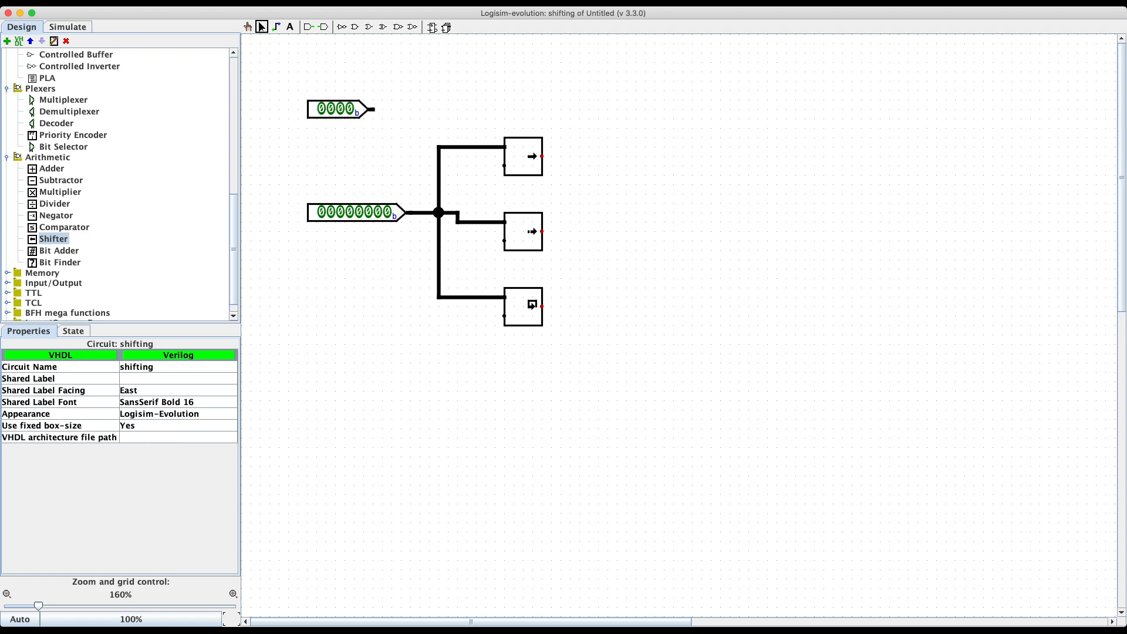
Step: Wire the pin to the top shifter's shift input, then delete the mismatched-width wire
mouse_move(373, 110)
mouse_down()
mouse_move(449, 109)
mouse_move(448, 195)
mouse_move(449, 166)
mouse_move(505, 166)
mouse_up()
click(506, 166)
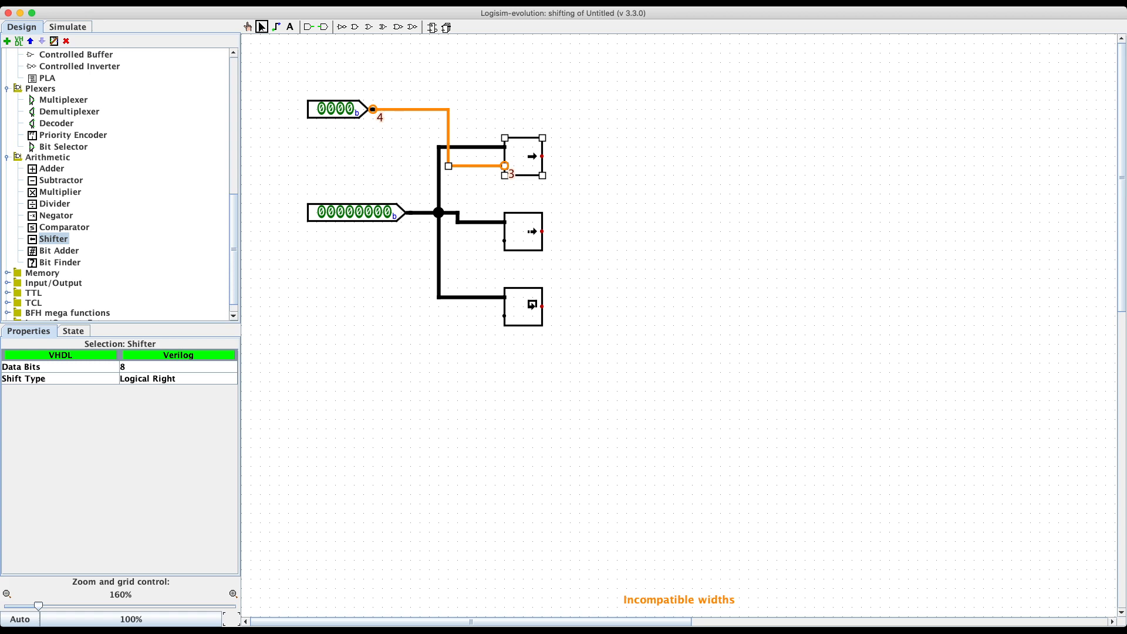
click(400, 109)
key(Delete)
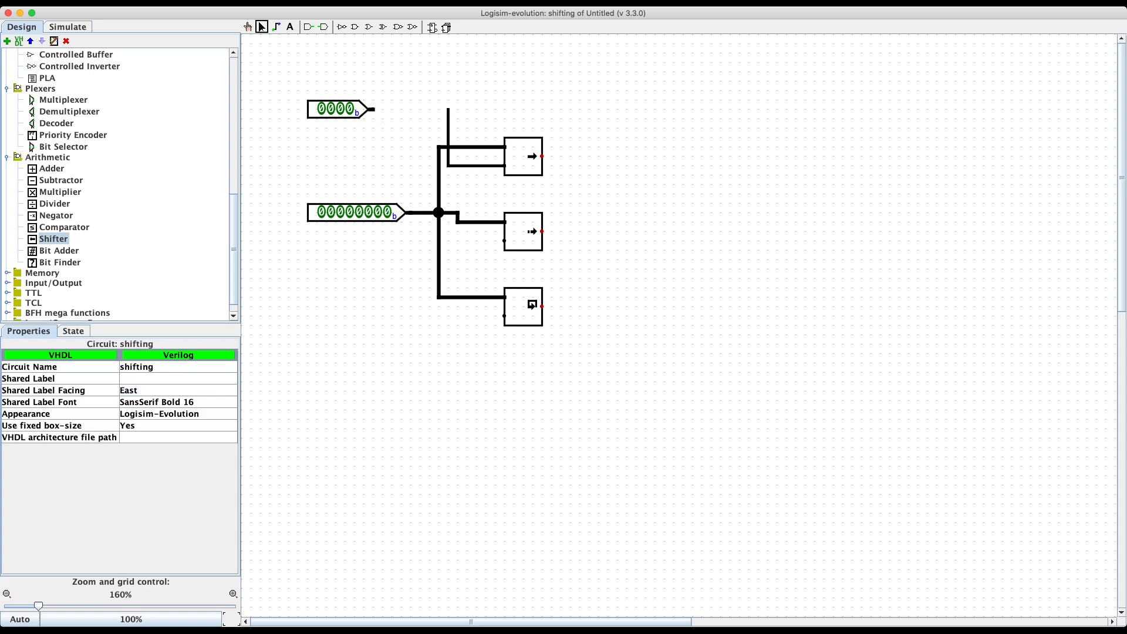
click(448, 119)
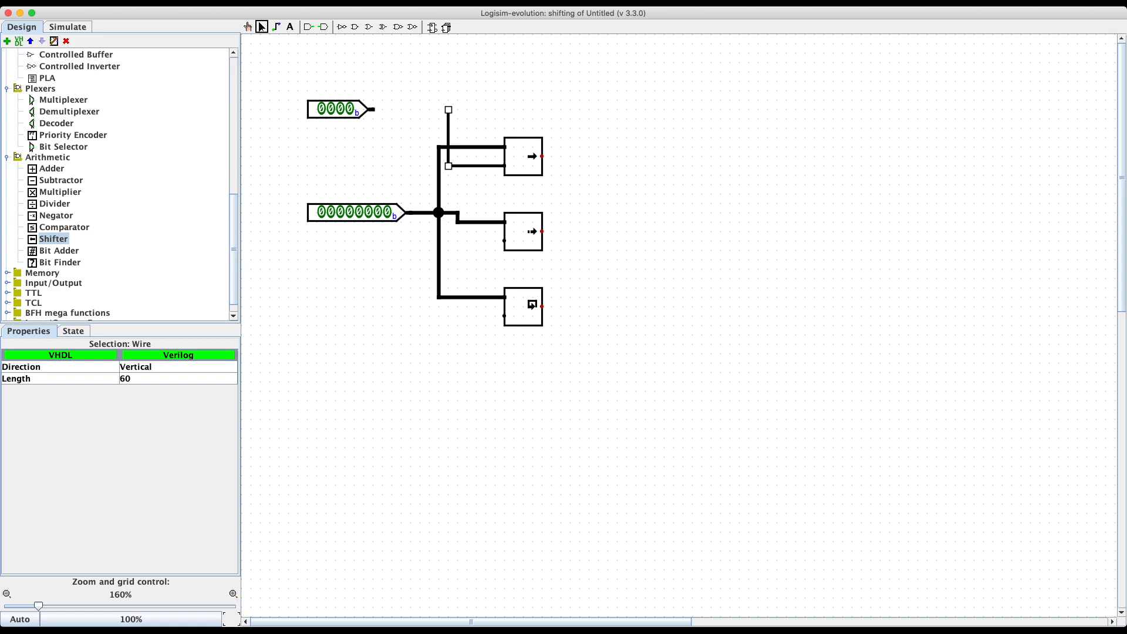
Step: Make the shift-amount pin 3 bits wide and wire it to the shifters' shift inputs
click(341, 110)
click(176, 390)
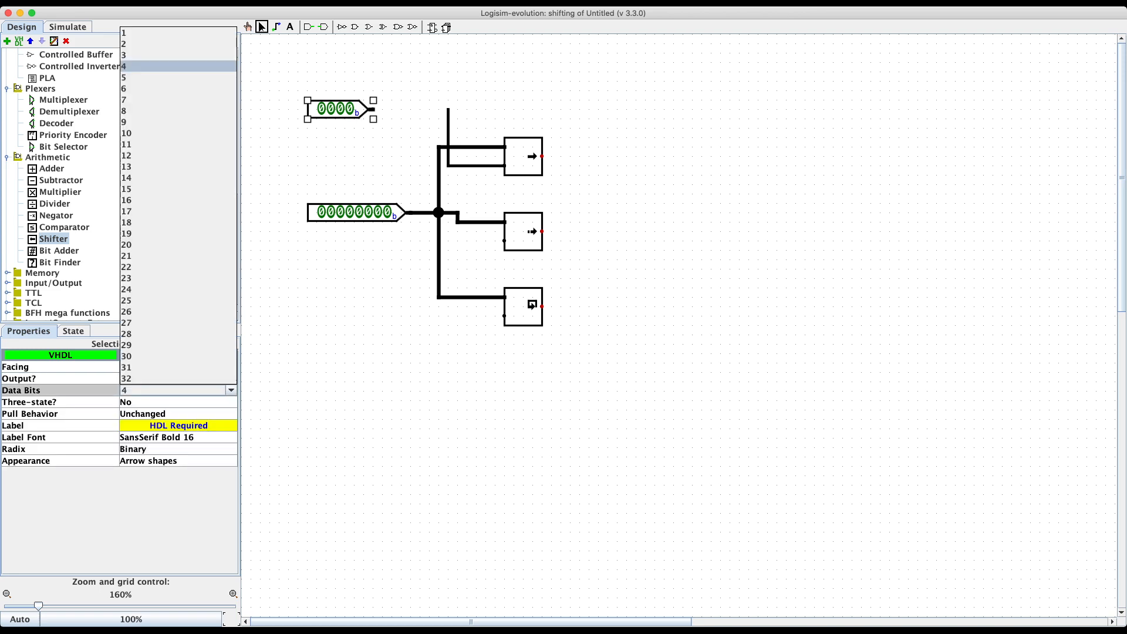
click(176, 55)
click(405, 132)
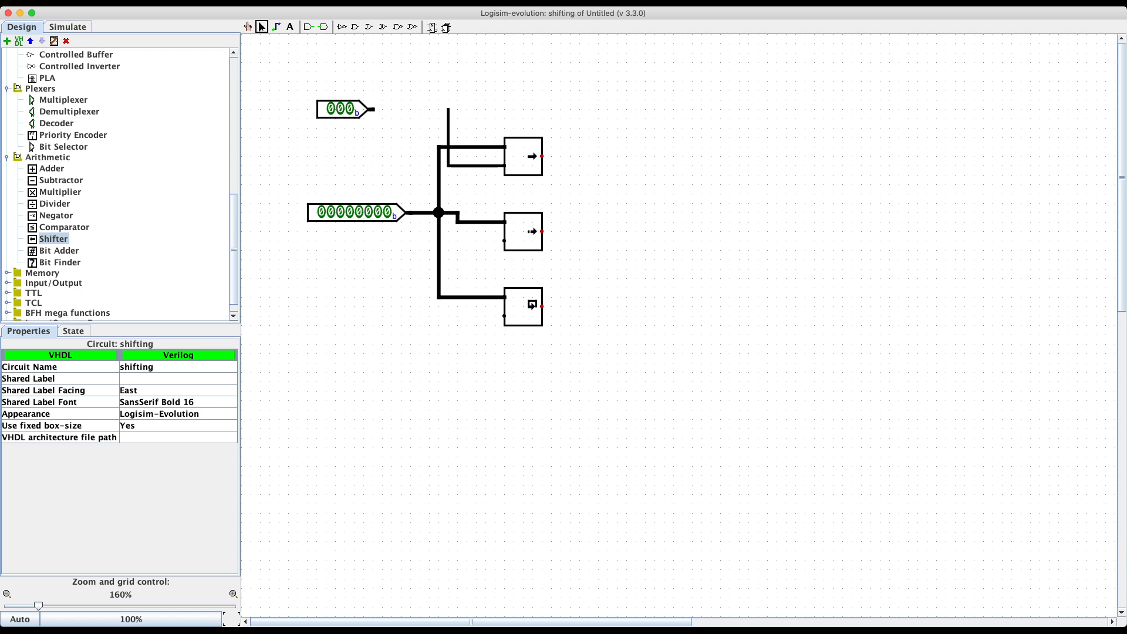
drag(373, 109, 449, 109)
mouse_move(448, 165)
mouse_down()
mouse_move(449, 235)
mouse_move(504, 241)
mouse_move(465, 241)
mouse_move(448, 270)
mouse_move(478, 315)
mouse_move(503, 316)
mouse_up()
Step: Place an 8-bit output pin right of the top shifter and wire it
click(323, 26)
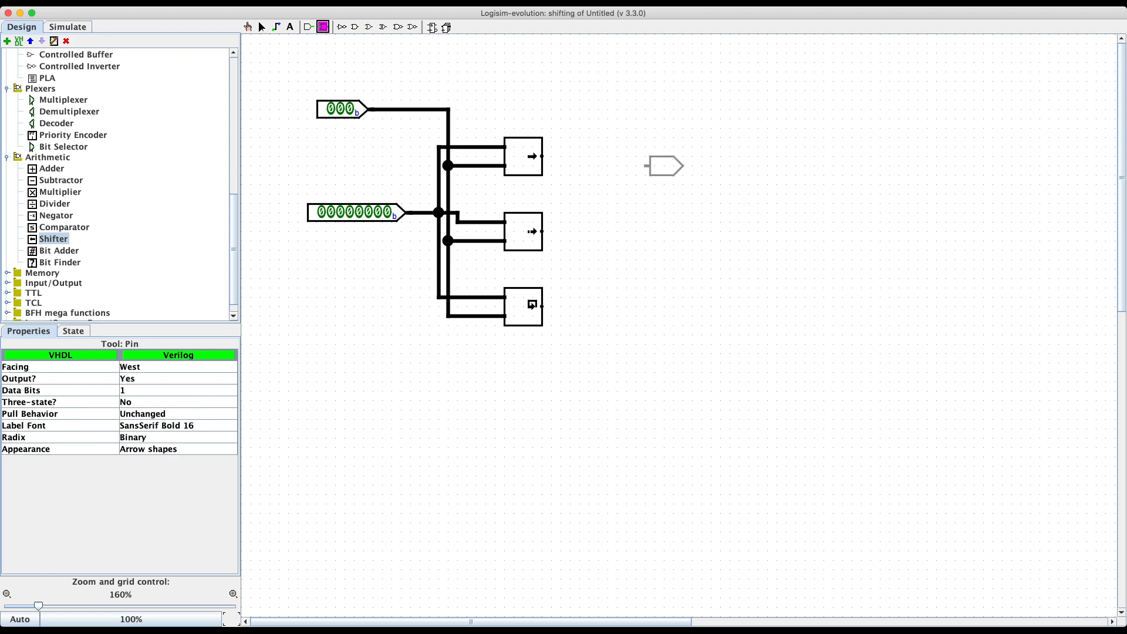
click(646, 156)
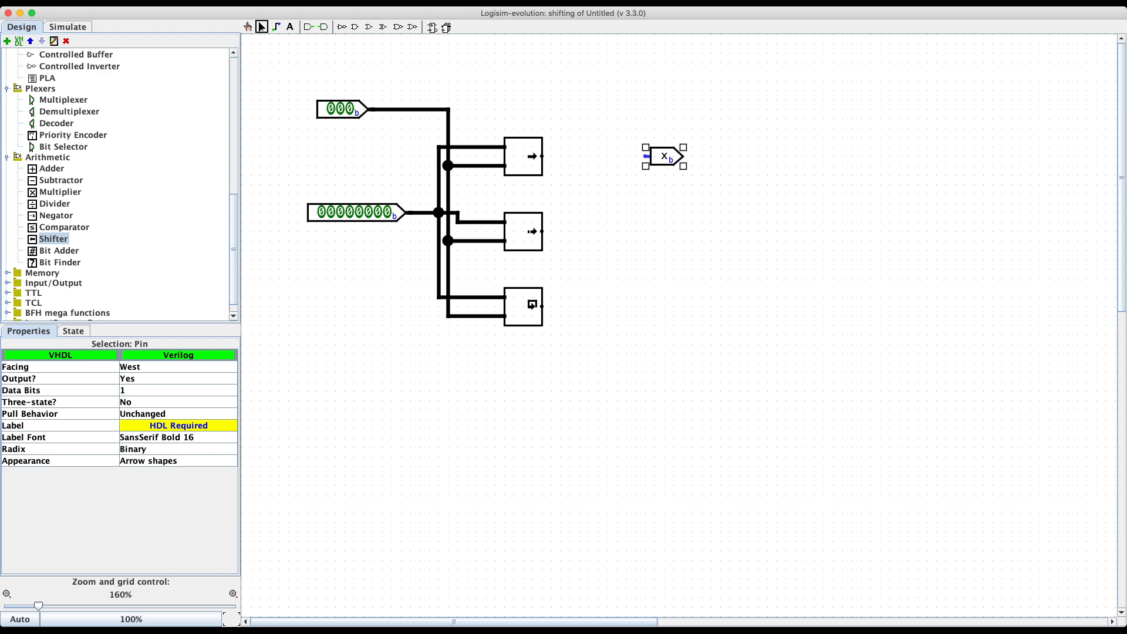
click(178, 391)
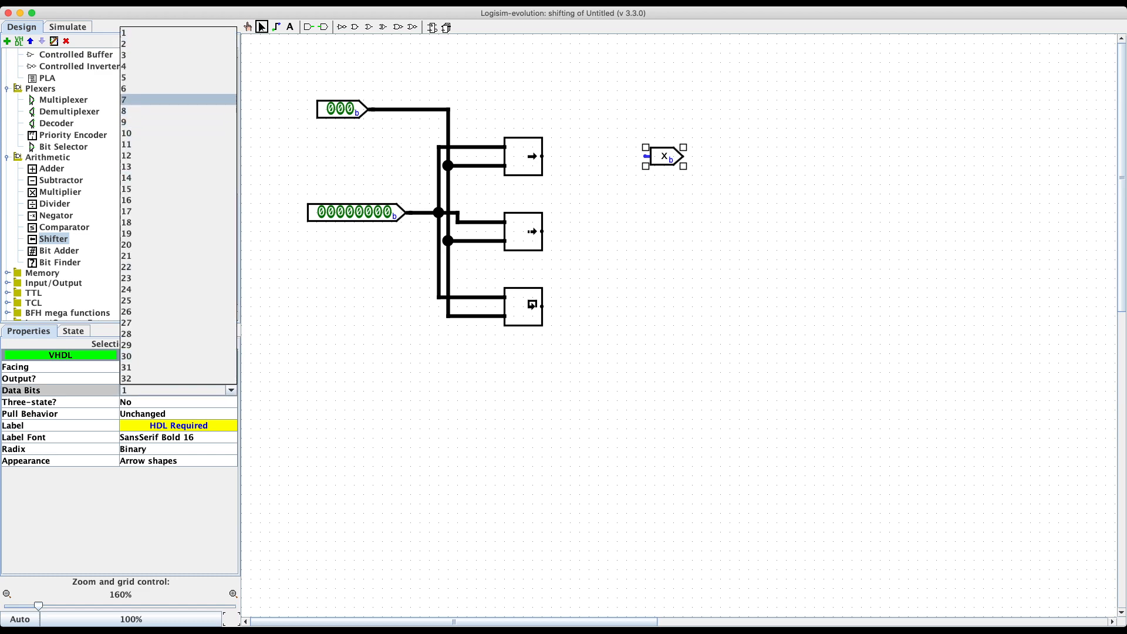
click(179, 111)
drag(541, 156, 645, 156)
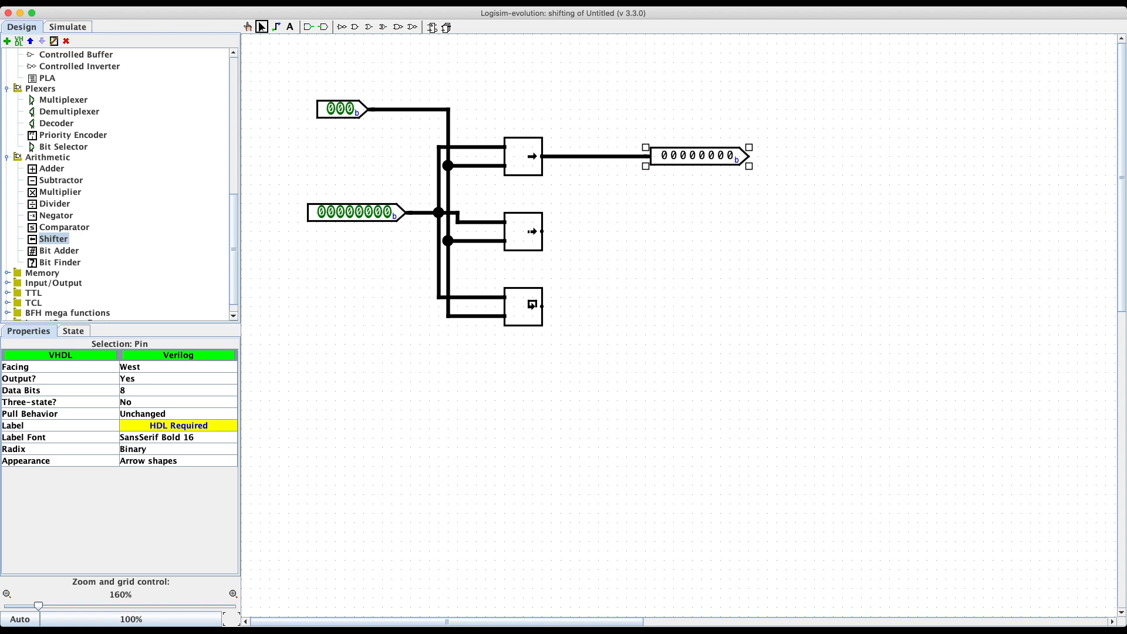
Step: Paste copies of the output pin beside the middle and bottom shifters
key(Escape)
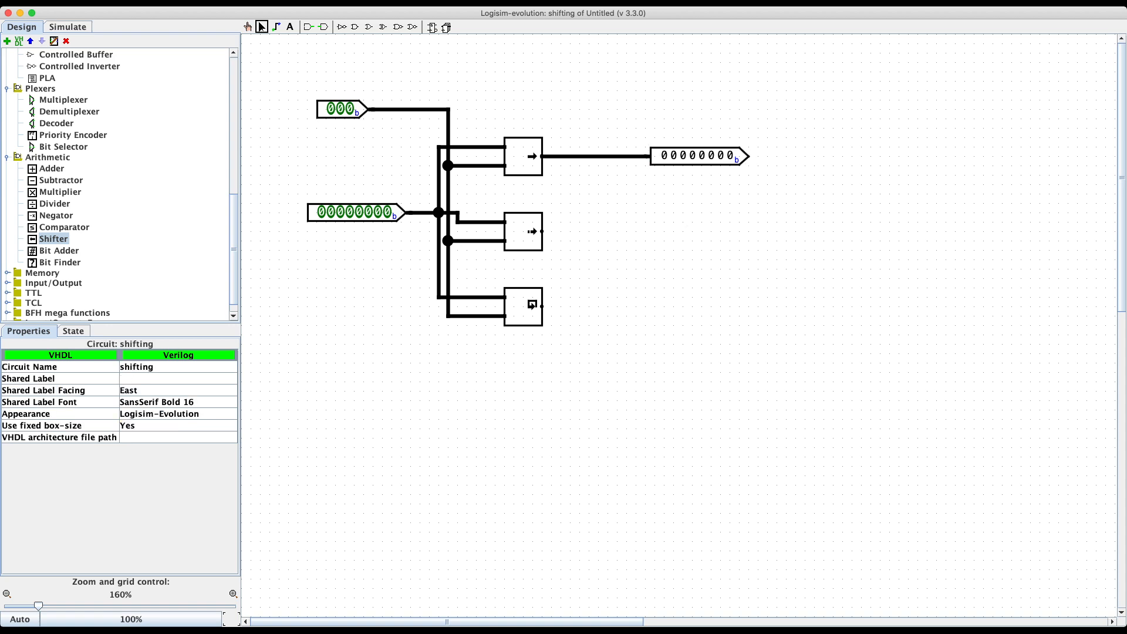
key(super+v)
mouse_move(708, 166)
mouse_down()
mouse_move(699, 213)
mouse_move(662, 241)
mouse_move(542, 231)
mouse_move(661, 157)
mouse_move(642, 157)
mouse_move(642, 307)
mouse_move(542, 306)
mouse_up()
click(648, 189)
key(super+v)
Step: Connect the bottom shifter to its output pin and check each shifter's shift type
click(523, 156)
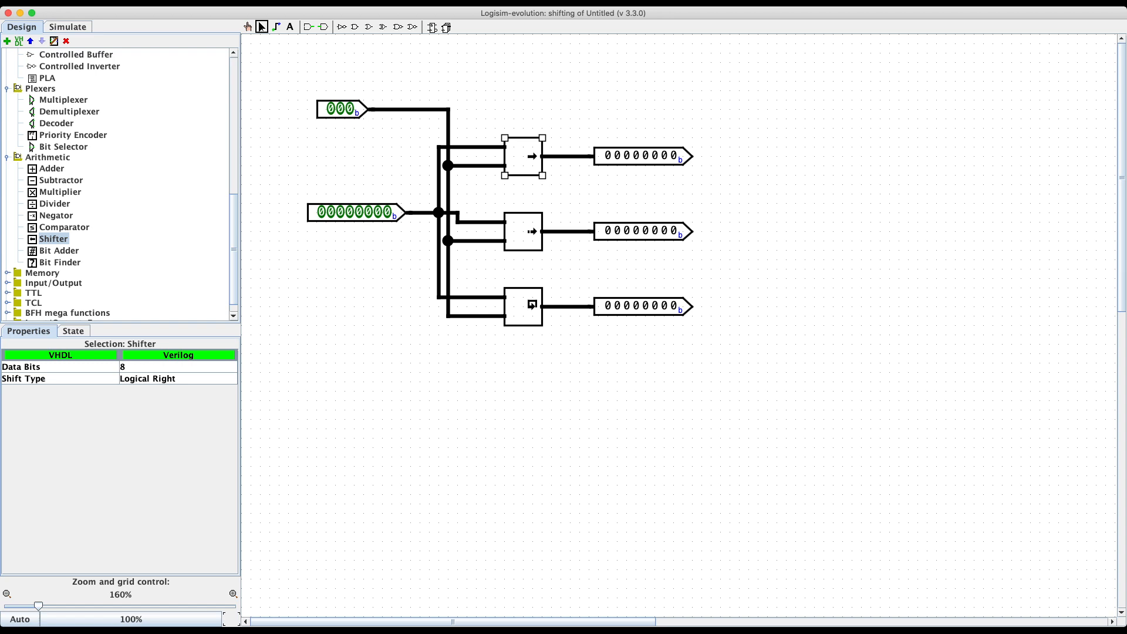
click(523, 231)
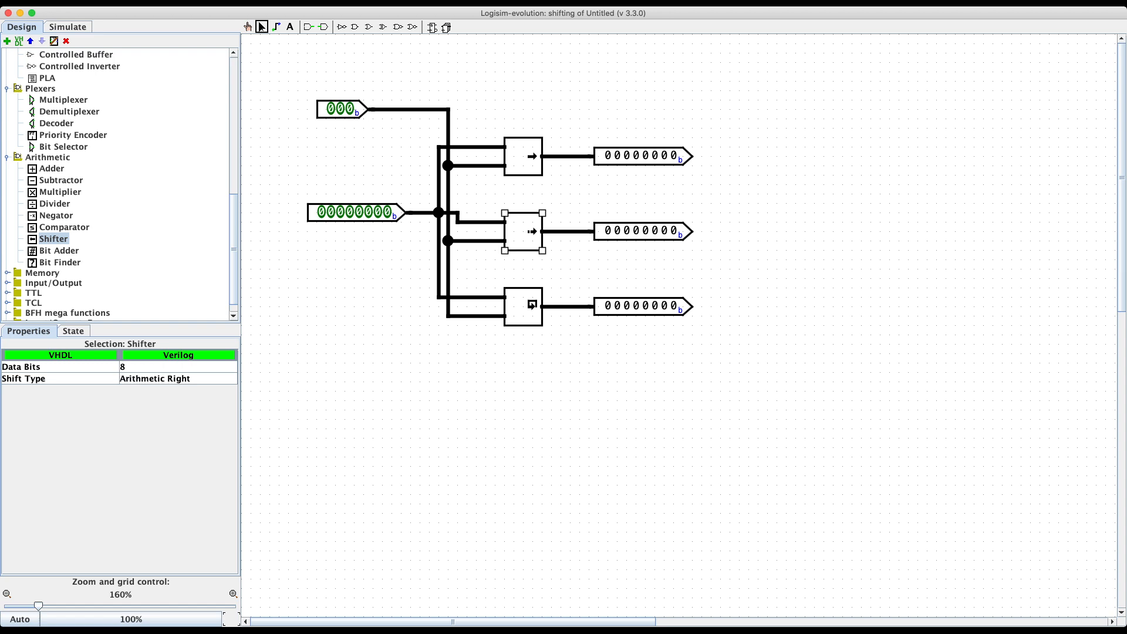
click(531, 304)
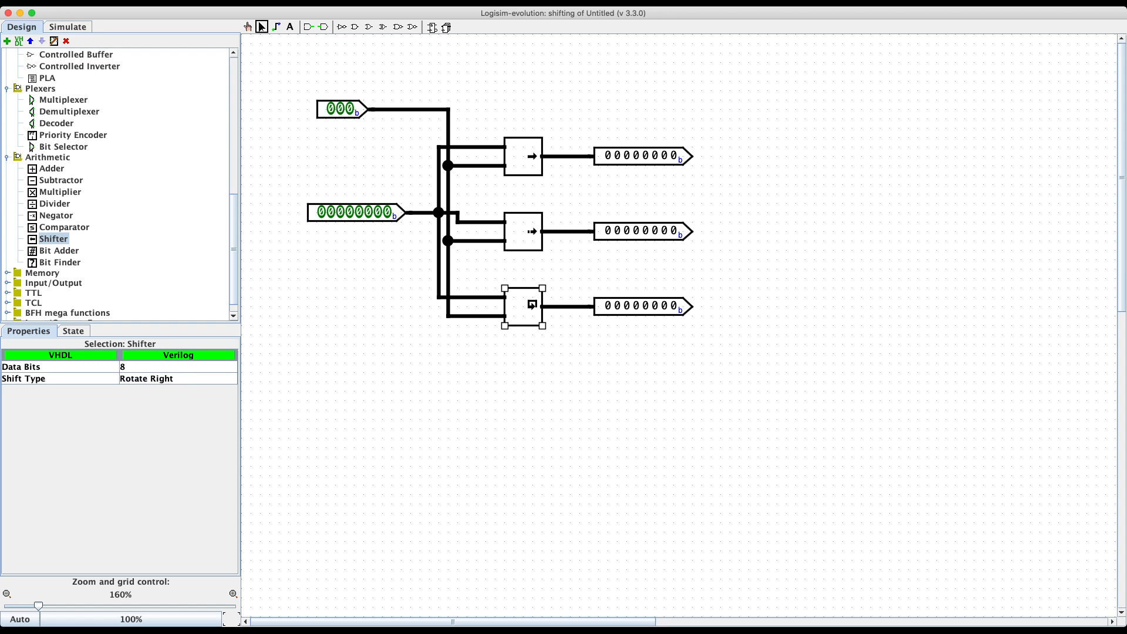
click(524, 382)
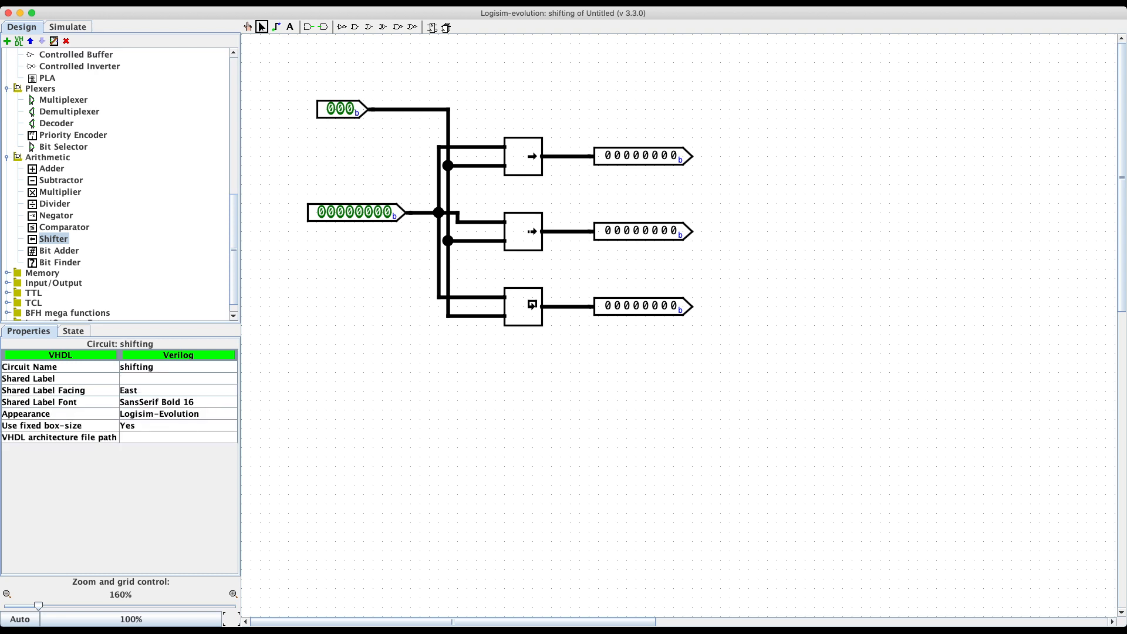
Step: Poke the data input to 11111111 and the shift amount to 001
click(248, 27)
click(321, 212)
click(340, 212)
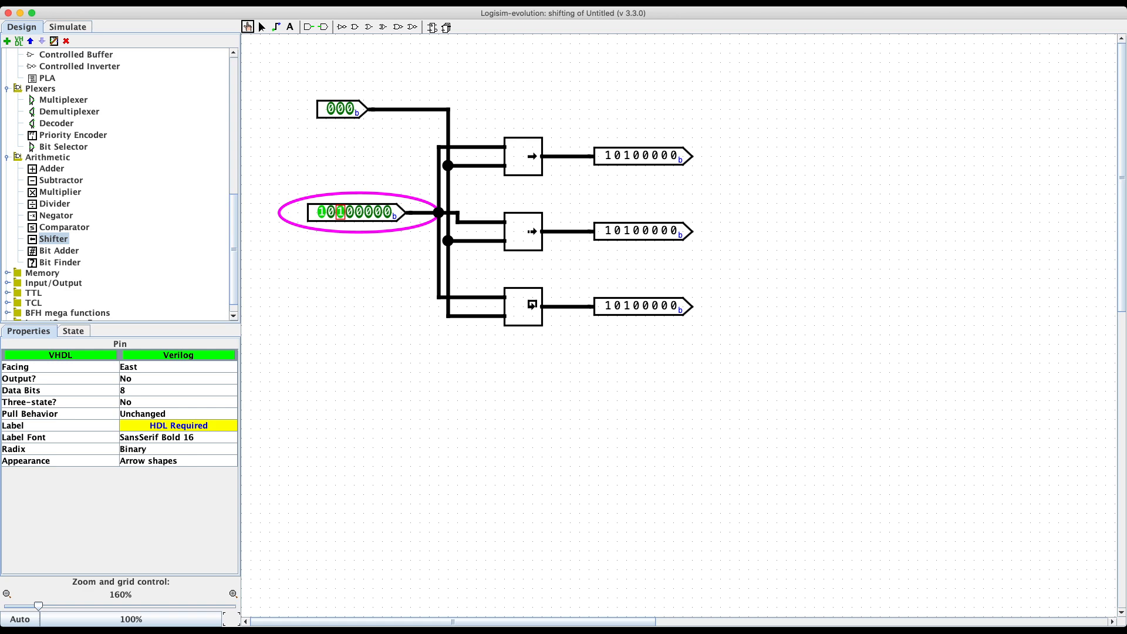
click(330, 212)
click(350, 212)
click(359, 212)
click(369, 212)
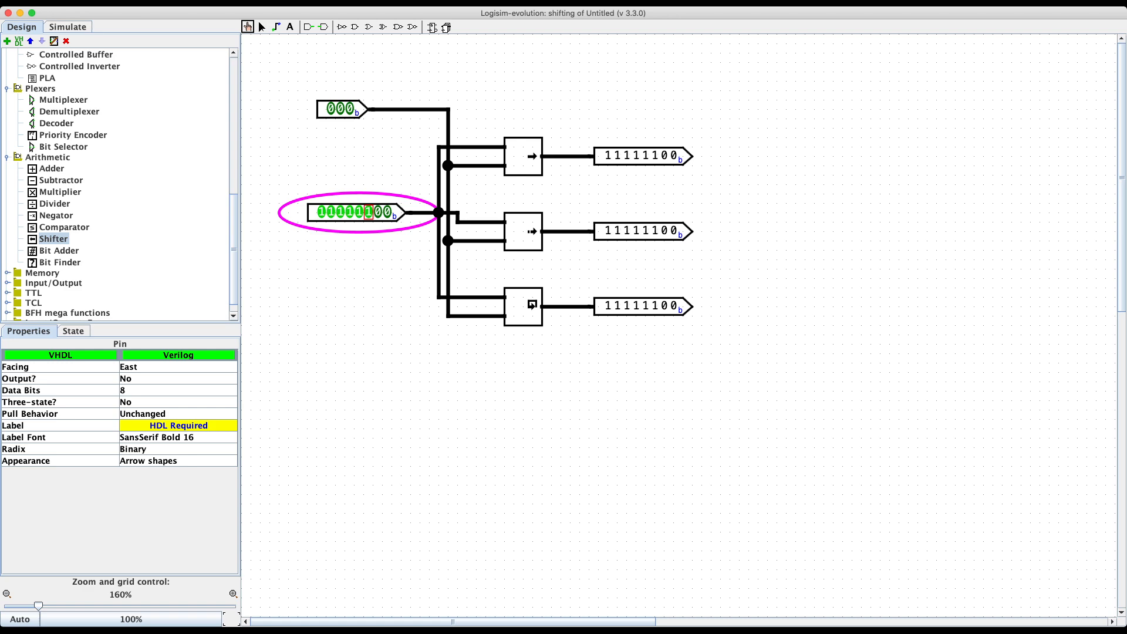
click(378, 212)
click(387, 211)
click(349, 109)
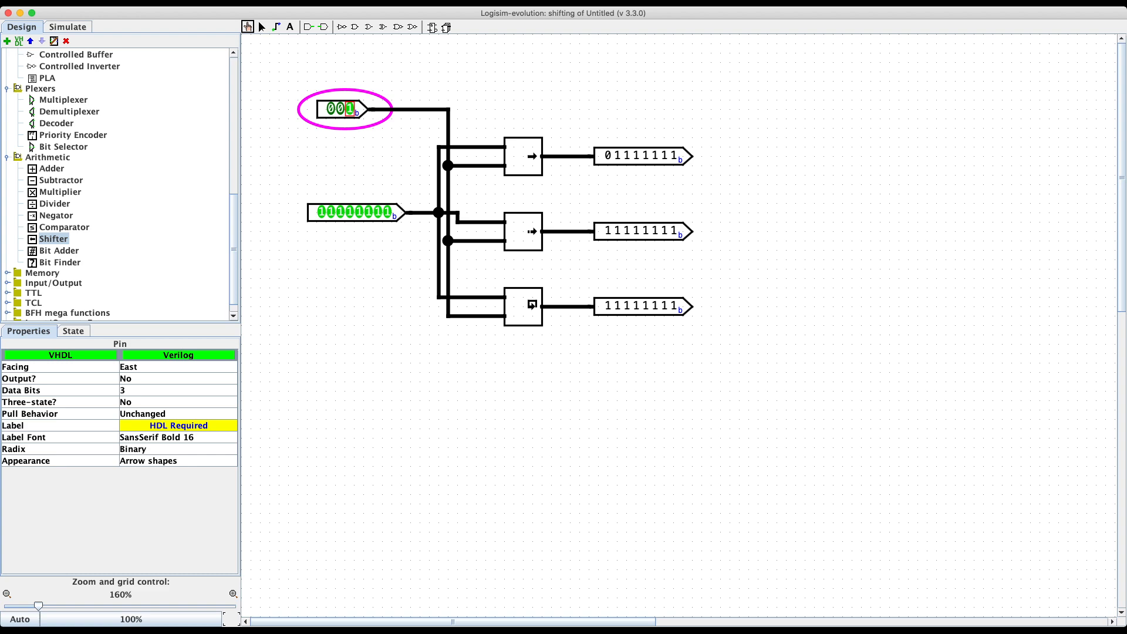
Step: Reselect the 8-bit input and poke its bits until it reads 00000000
click(262, 27)
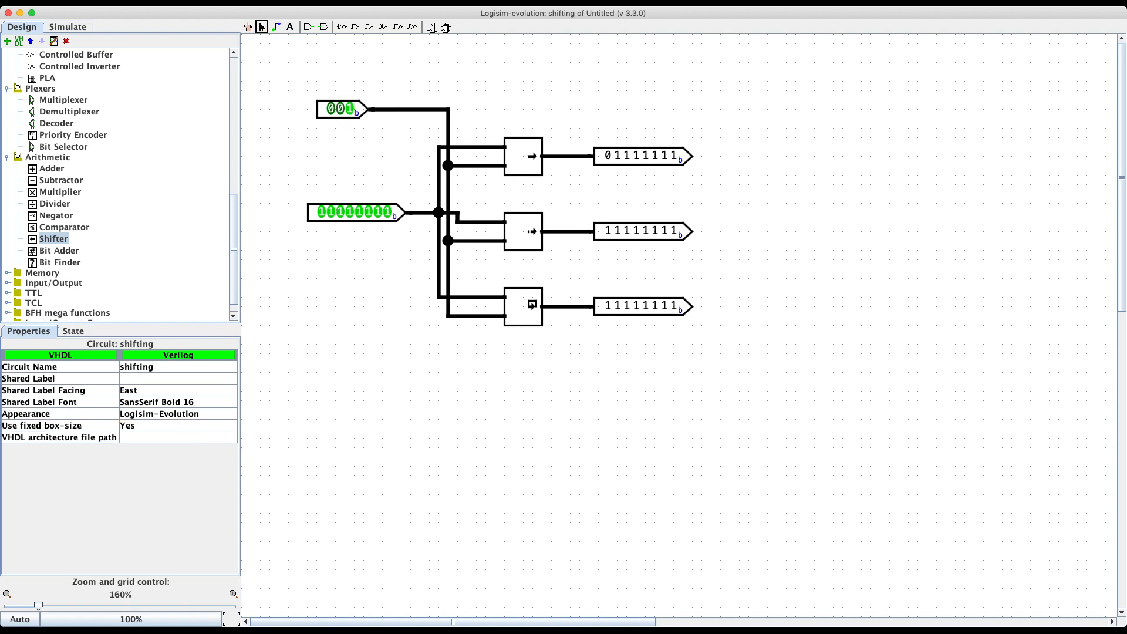
click(356, 212)
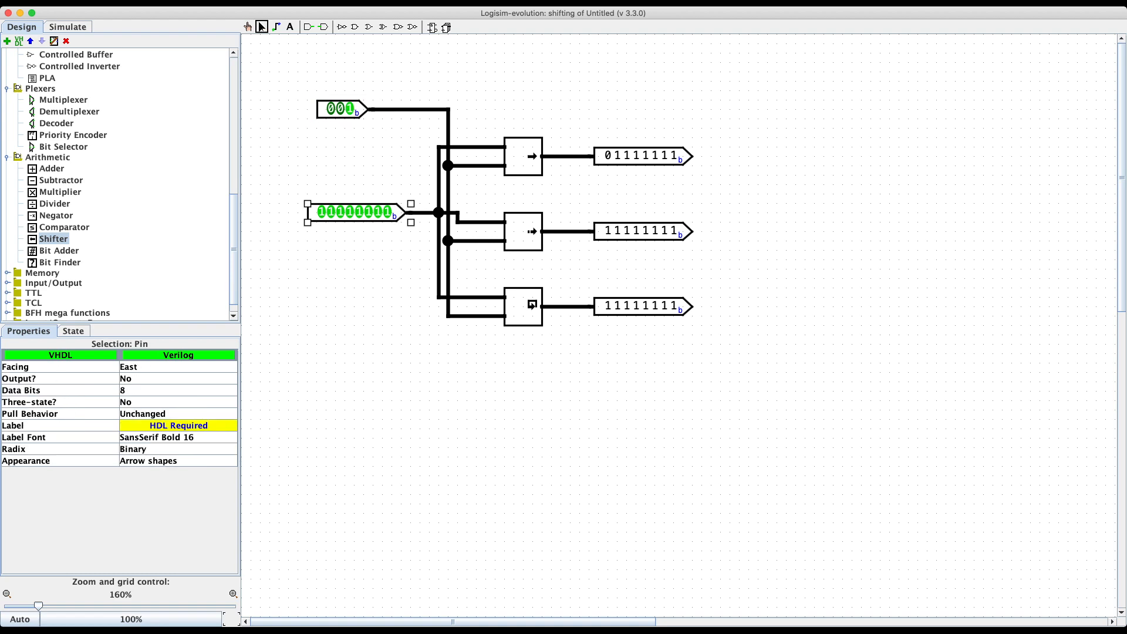
click(248, 27)
click(321, 212)
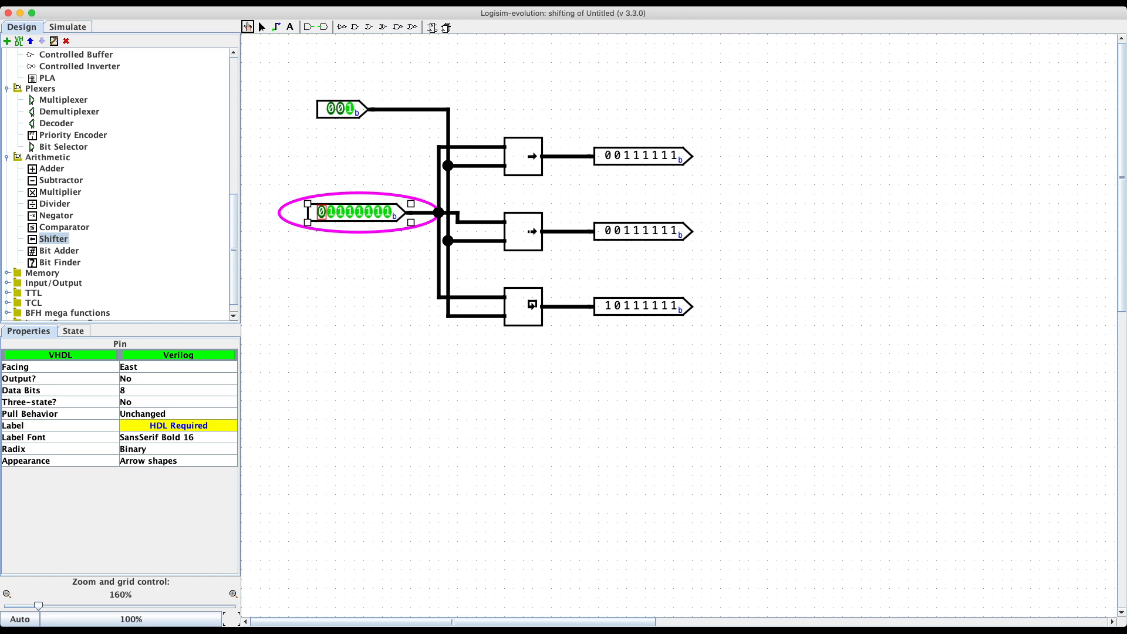
text(00010)
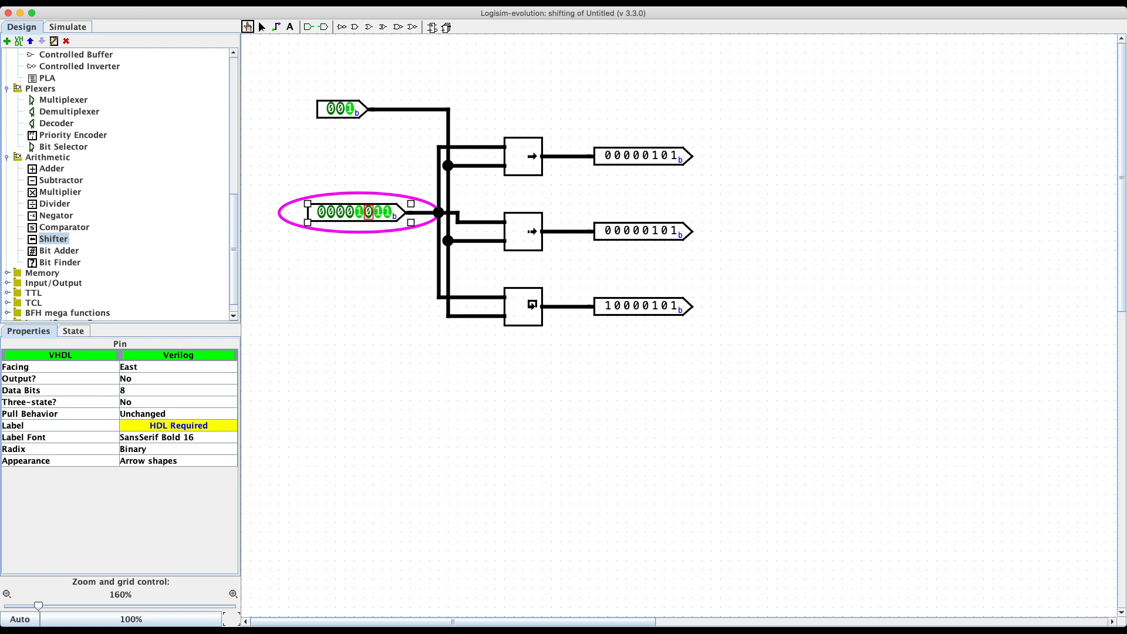
click(359, 211)
click(378, 212)
click(388, 212)
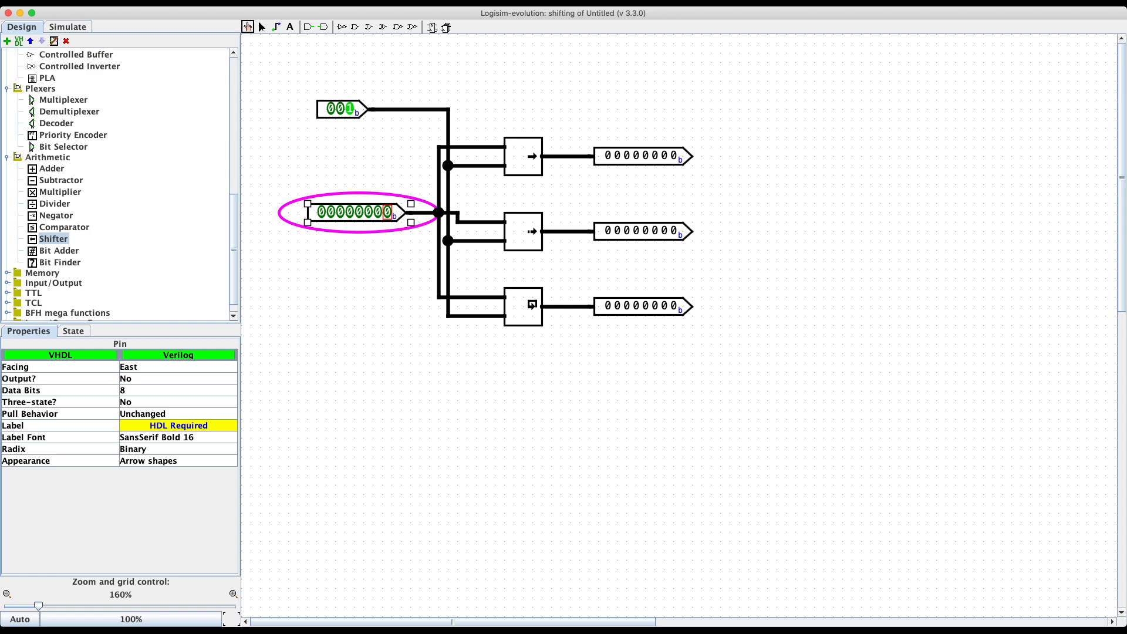
Step: Poke the input upward through 00000100, 00000101 and on to 01111111
click(369, 212)
click(388, 212)
click(378, 212)
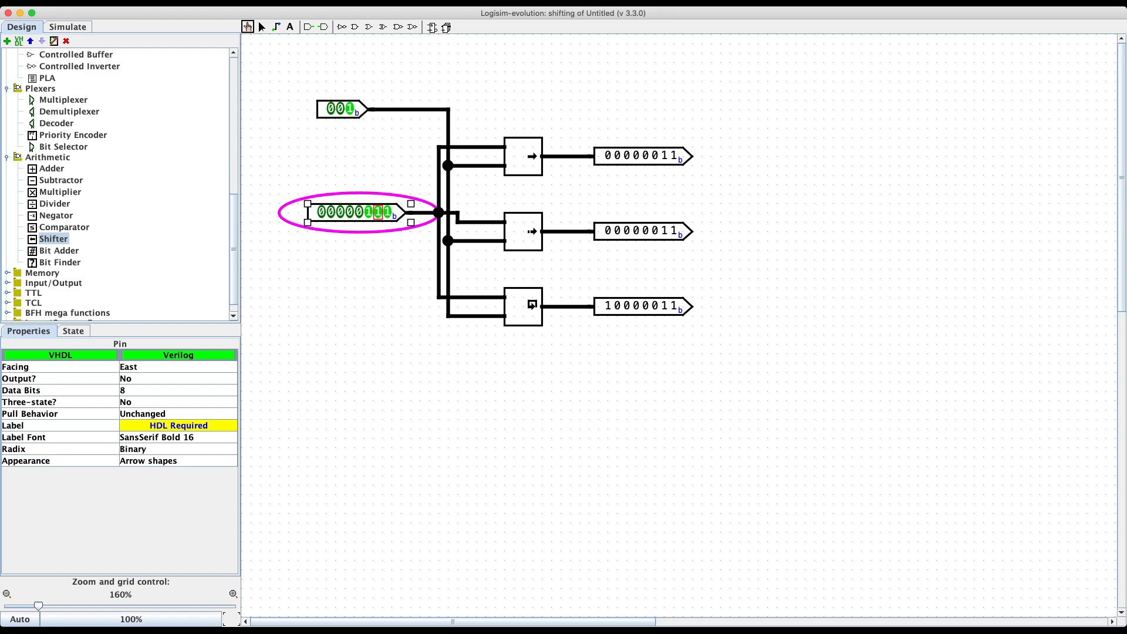
click(359, 212)
click(350, 212)
click(340, 212)
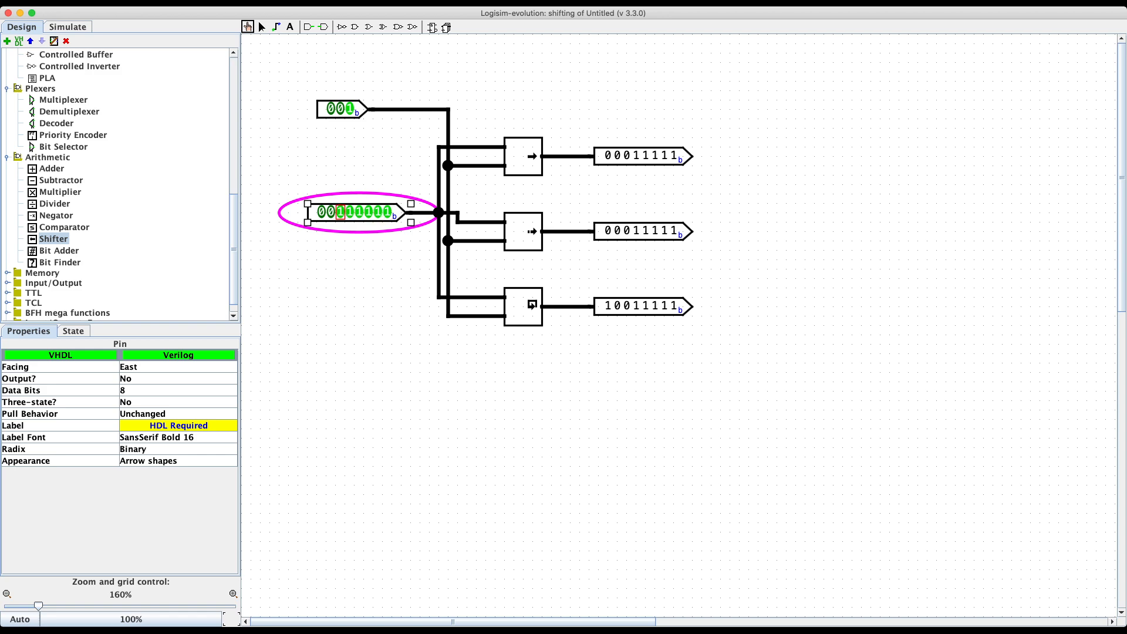
click(331, 212)
Step: Set the input to 11111011 and leave the Poke tool
click(321, 212)
click(368, 211)
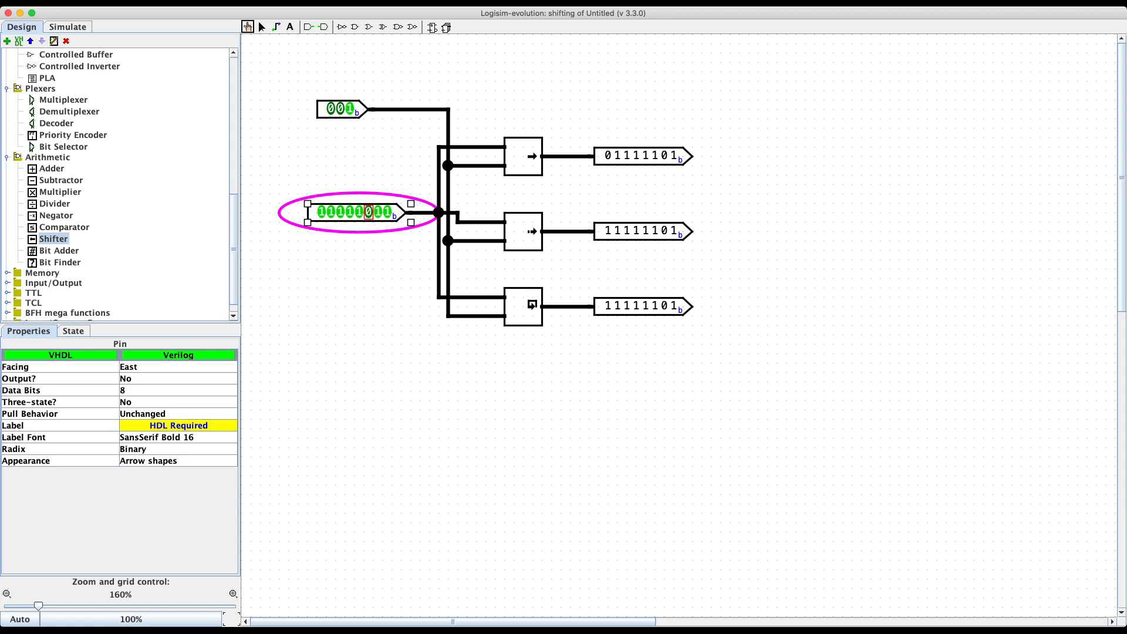
click(387, 212)
click(388, 211)
click(262, 27)
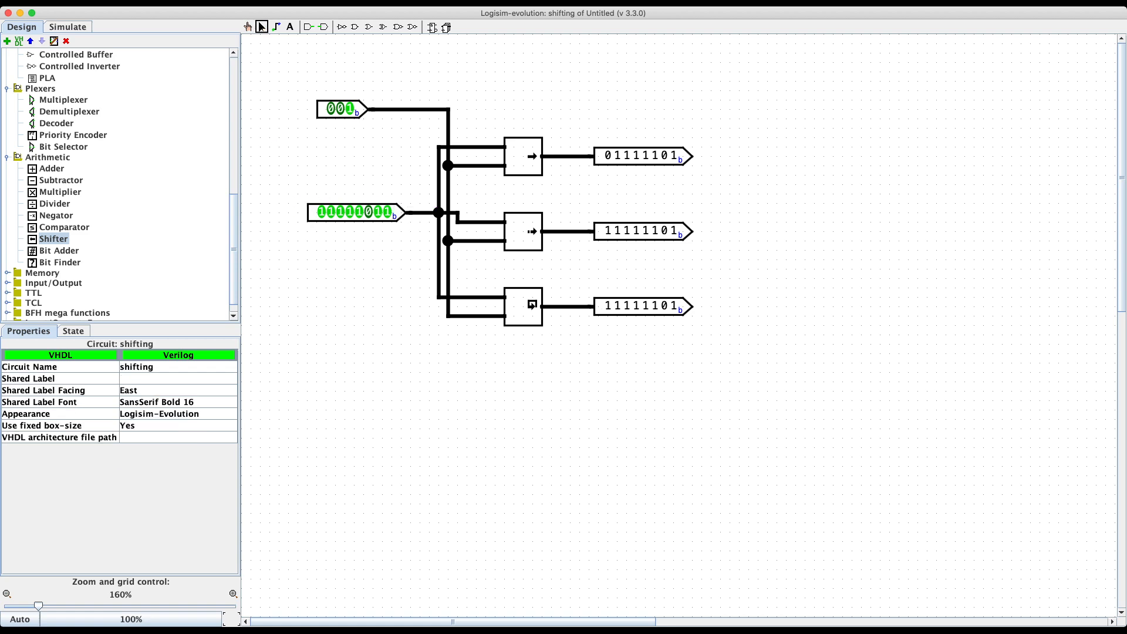
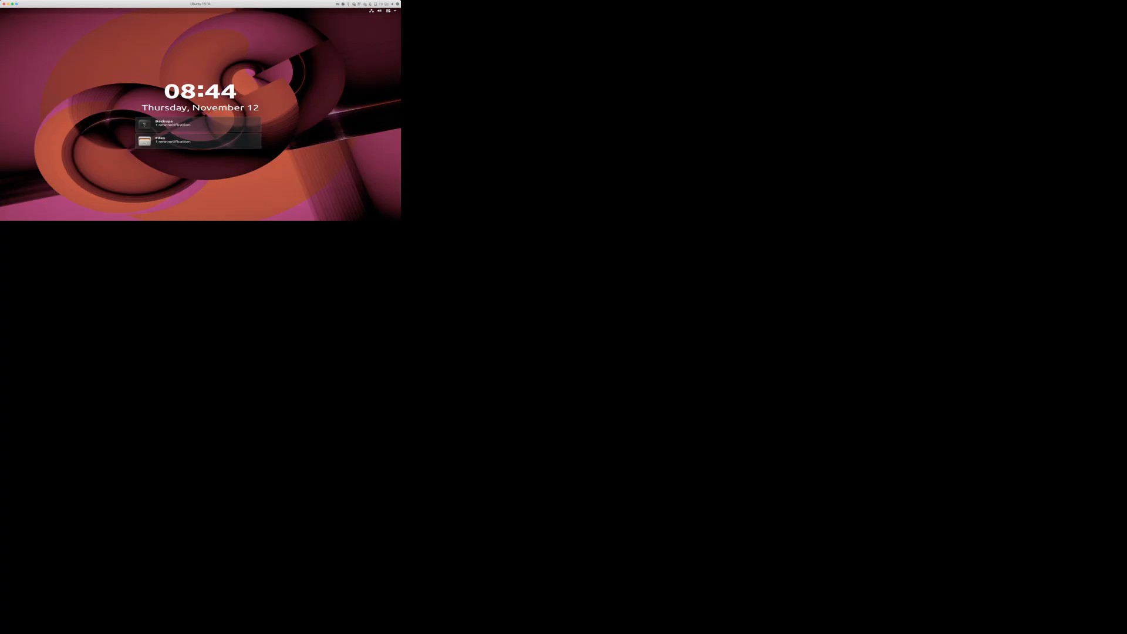
Step: Unlock the Ubuntu session by entering the account password, retyping it after a mistake
key(Return)
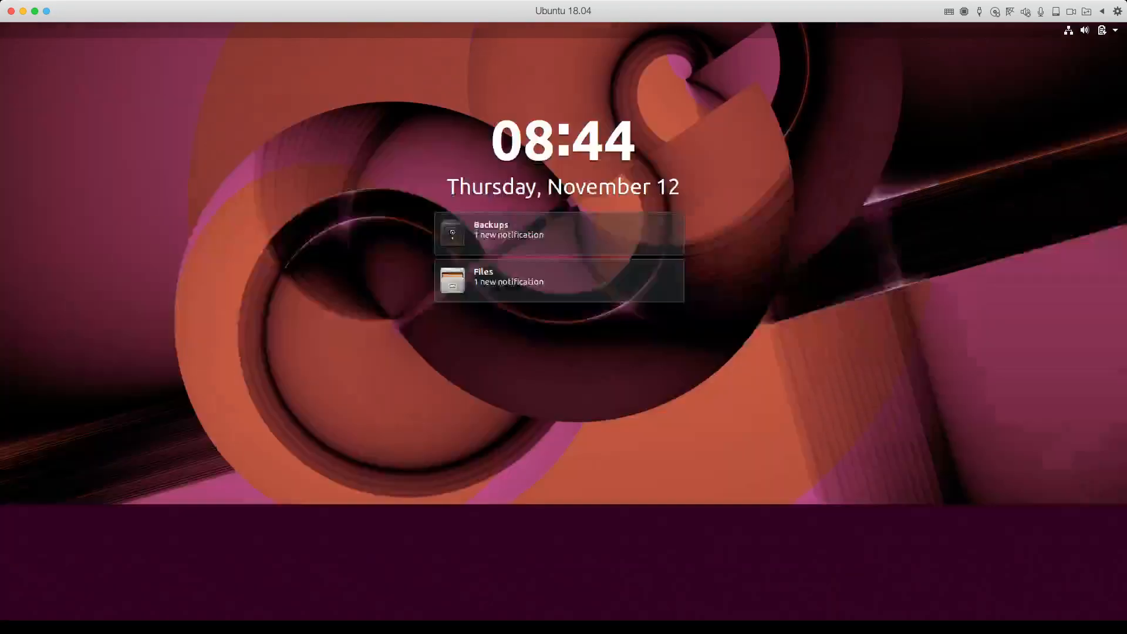
text(●●●●●●●●●●●●)
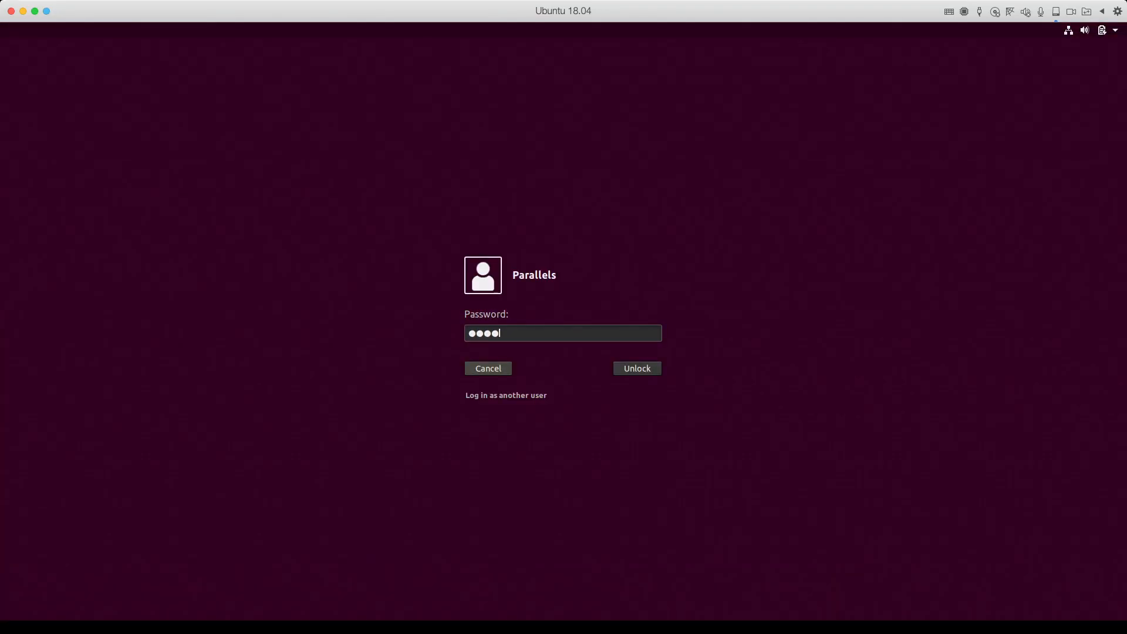
text(●●●)
key(BackSpace)
key(BackSpace)
key(BackSpace)
key(BackSpace)
key(BackSpace)
key(BackSpace)
key(BackSpace)
key(BackSpace)
key(BackSpace)
key(BackSpace)
key(BackSpace)
key(BackSpace)
key(BackSpace)
key(BackSpace)
key(BackSpace)
text(●●●●●●●●●●●●)
key(Return)
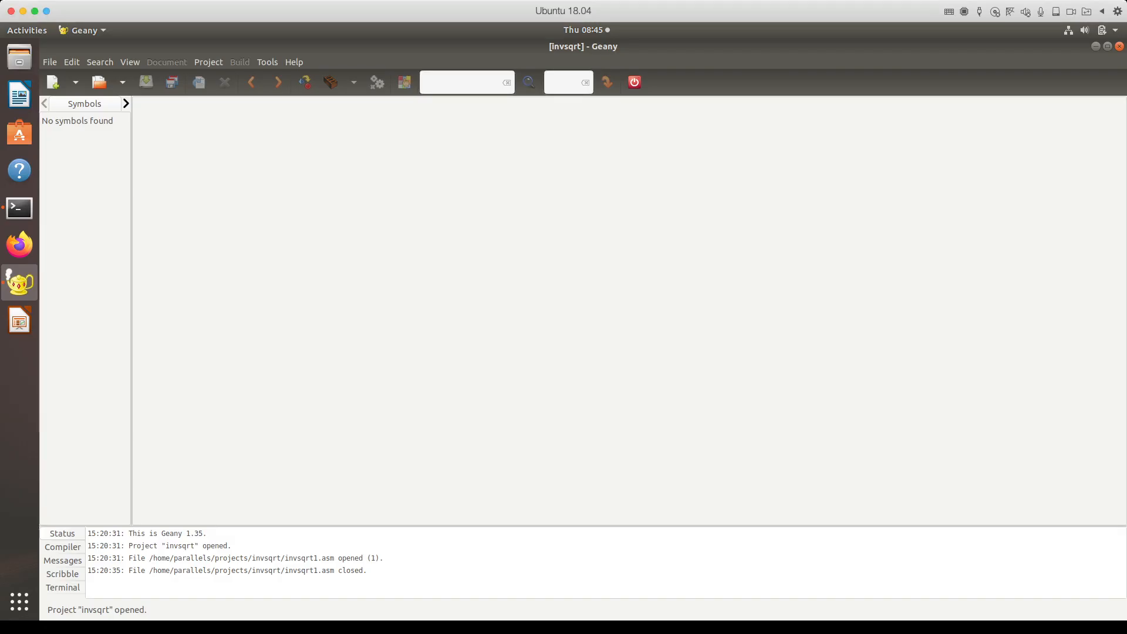
Step: Close the invsqrt project and create a new Geany project named shifttest
click(208, 62)
click(215, 76)
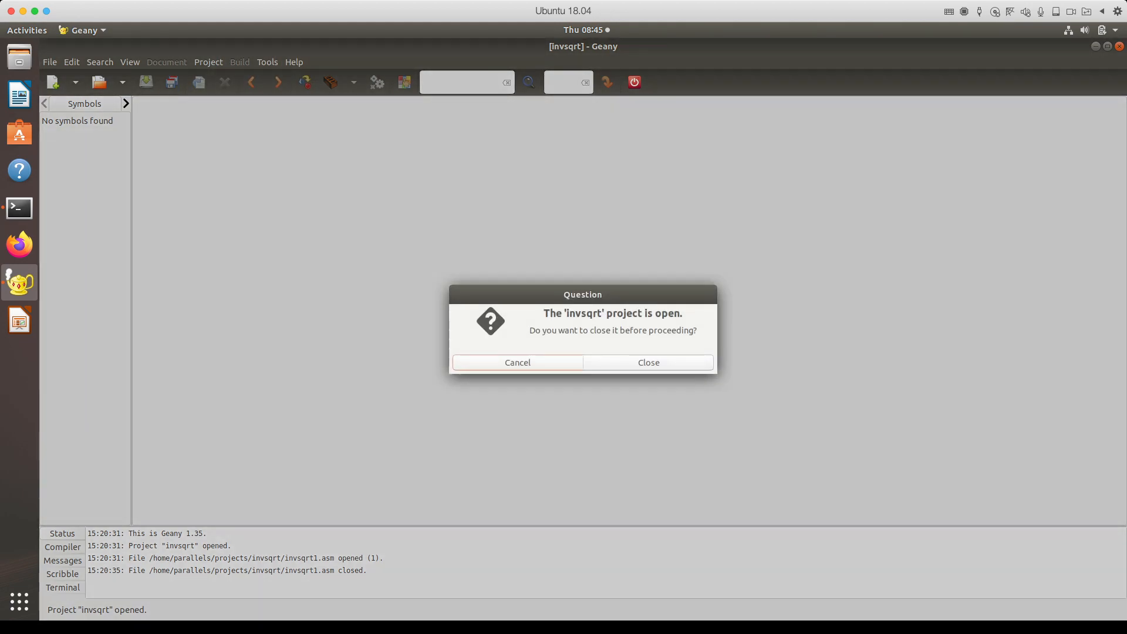
click(649, 362)
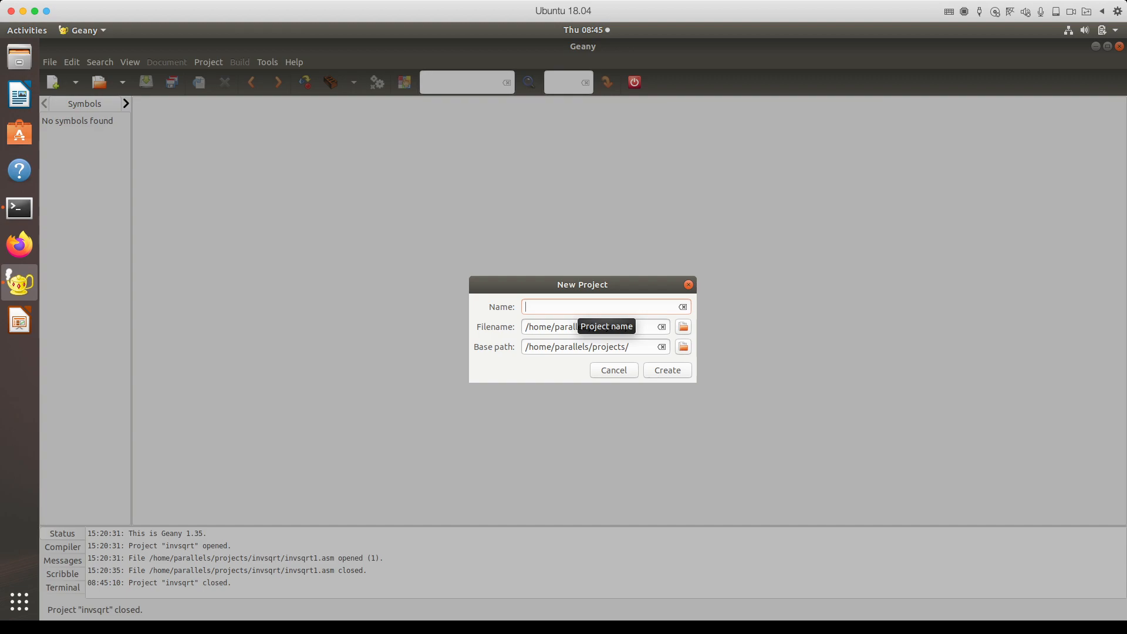
text(shifttest)
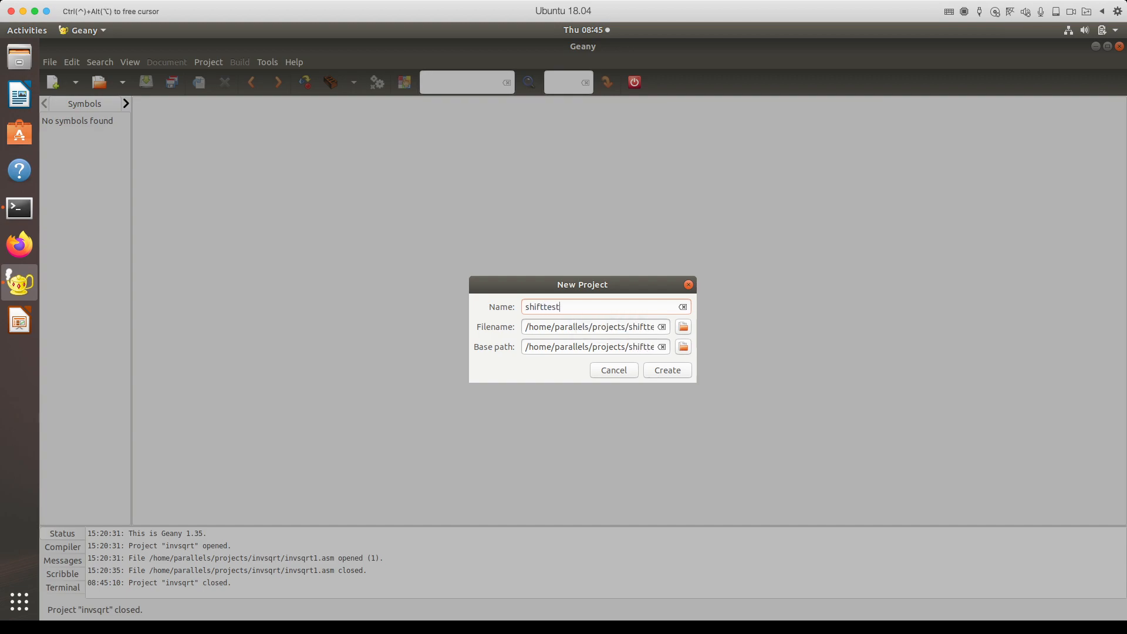
key(Return)
key(Return)
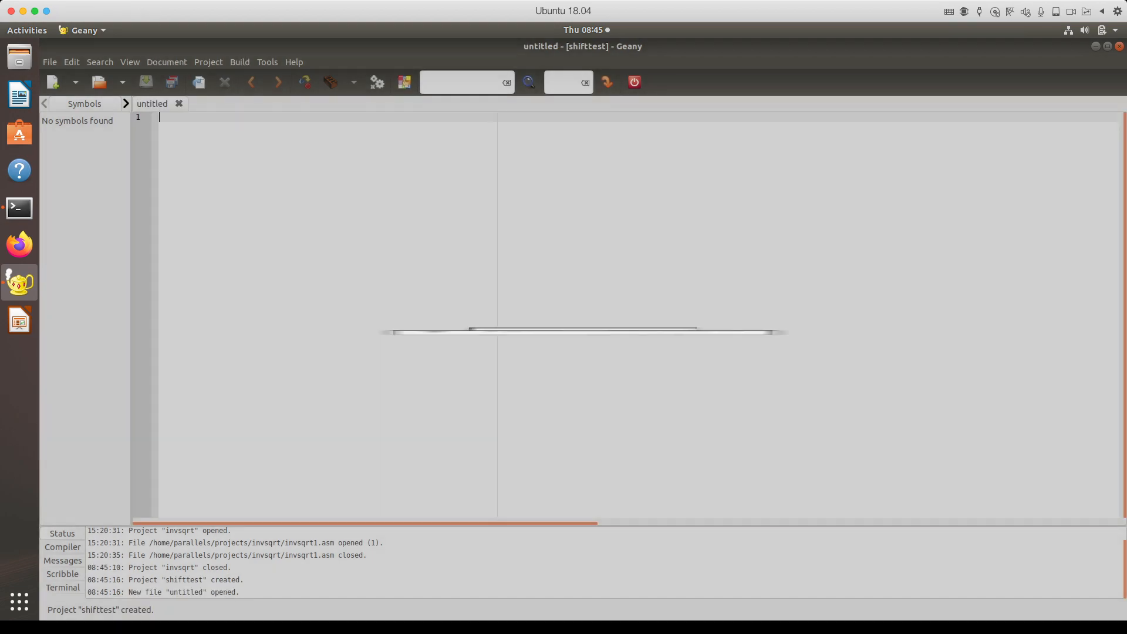
Step: Save the untitled file as main.asm
click(50, 62)
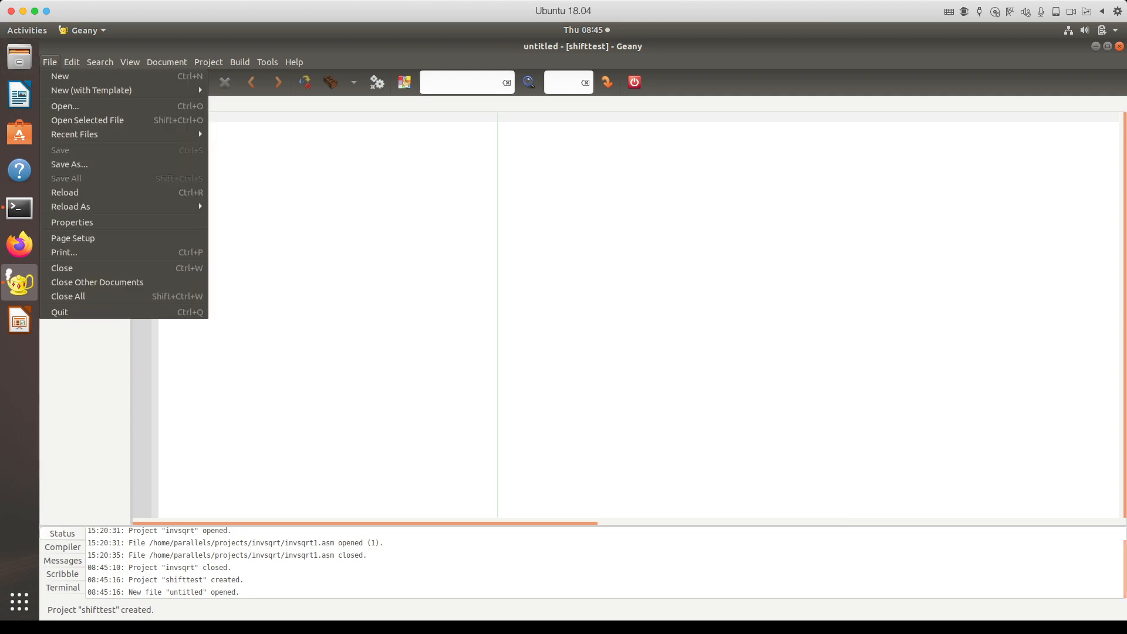
click(69, 164)
text(main.asm)
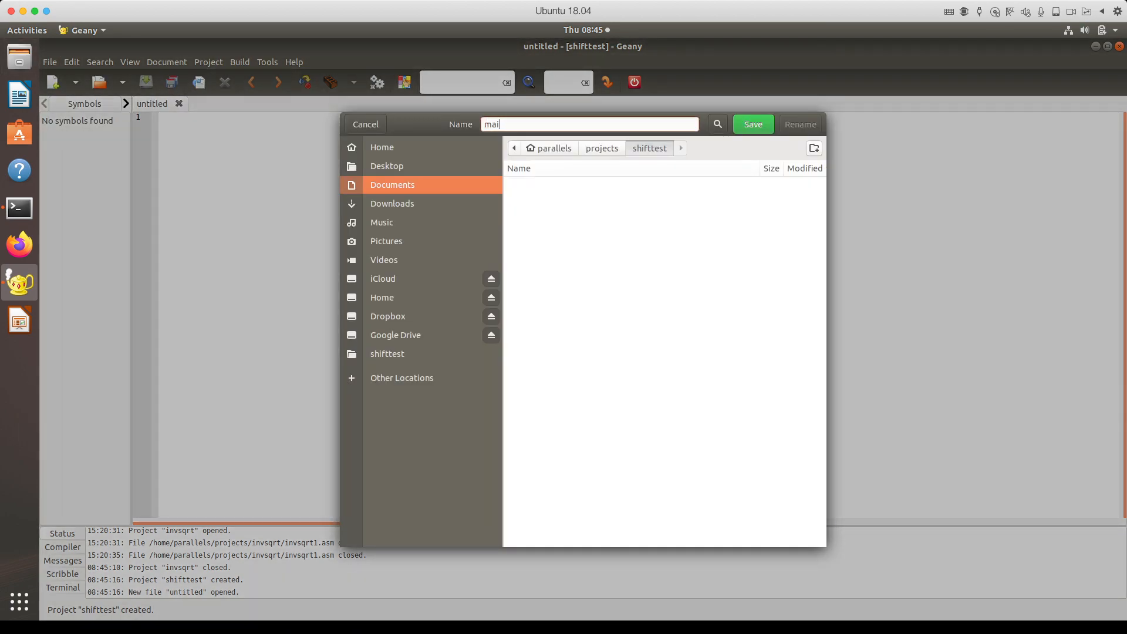
key(Return)
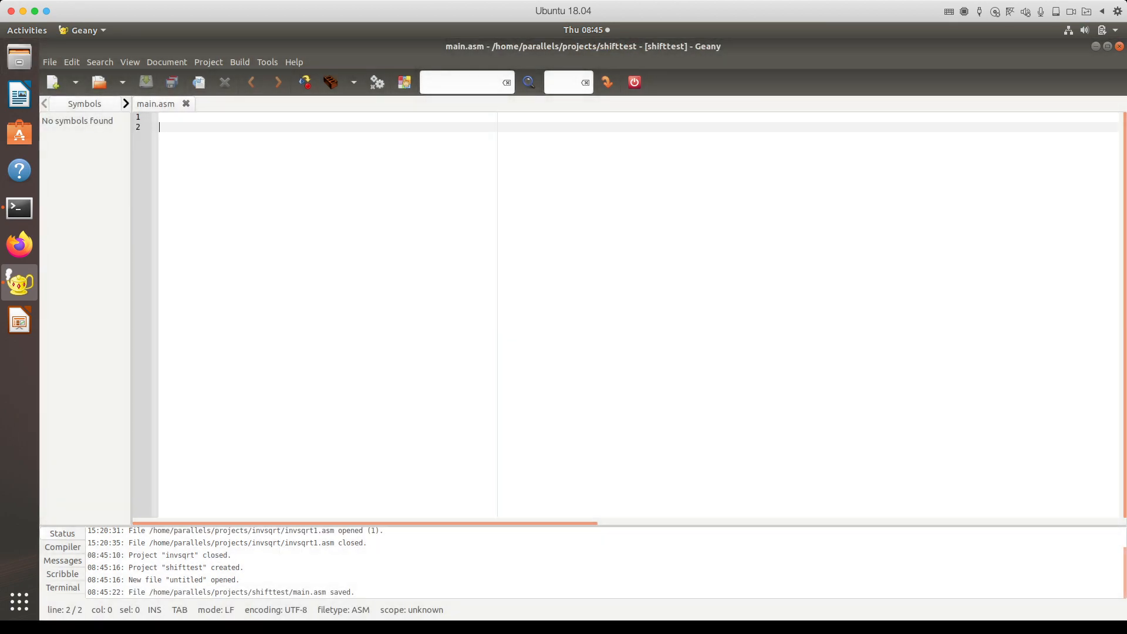
Step: Write .data, .text, .global main and main: on separate lines, with a blank line under .data
text(.data)
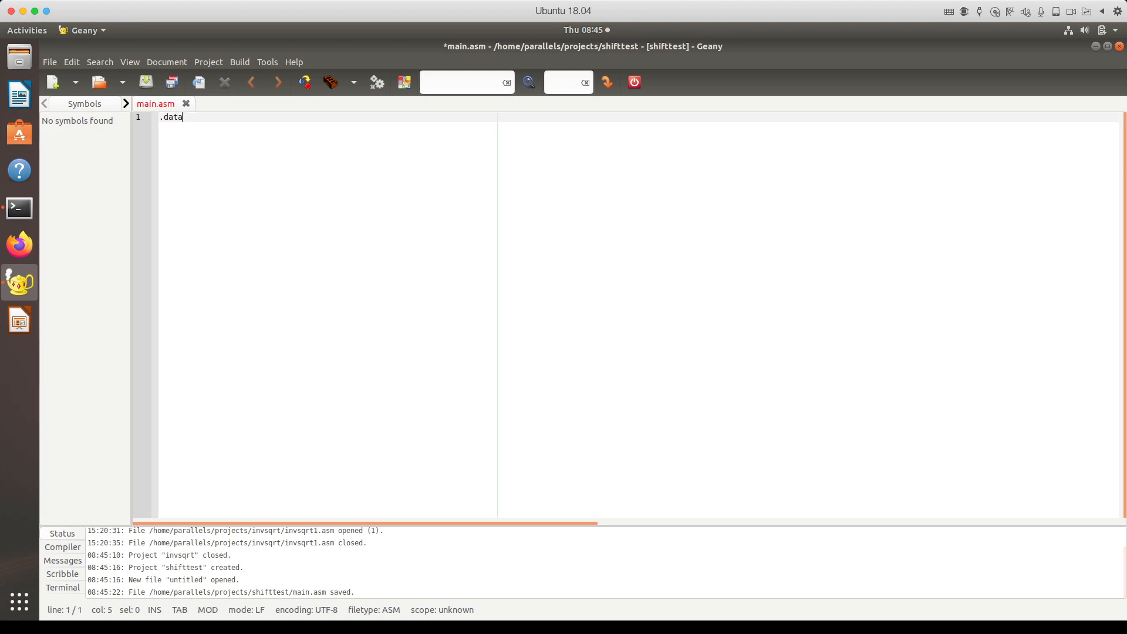
key(Return)
key(Return)
key(Return)
text(.text)
key(Return)
key(Return)
key(Return)
text(.)
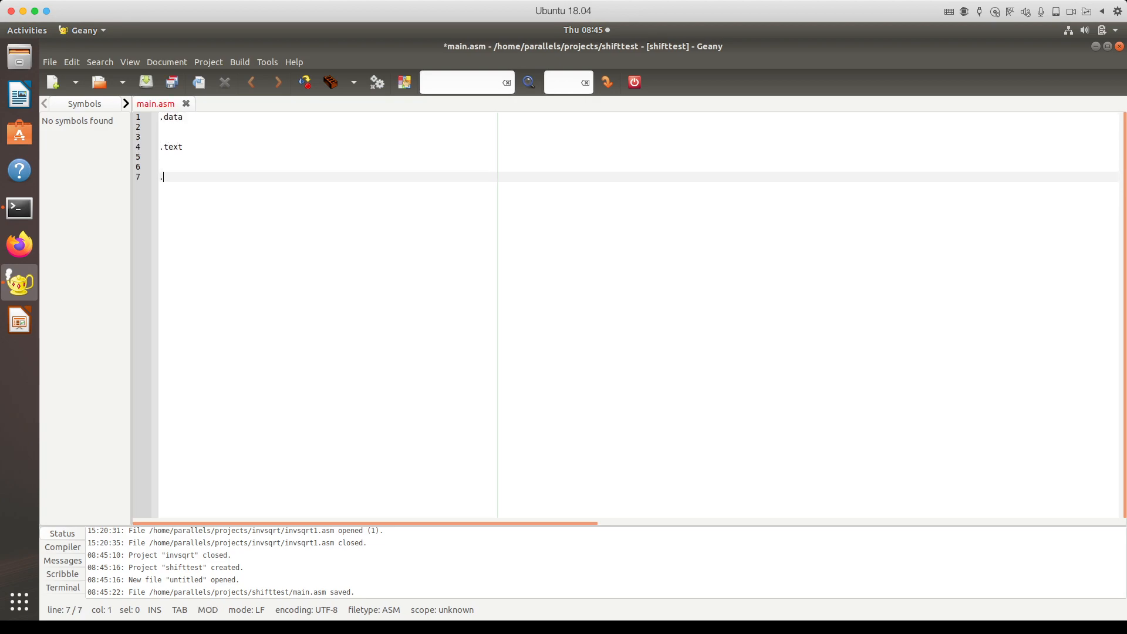
text(global main)
key(Return)
key(Return)
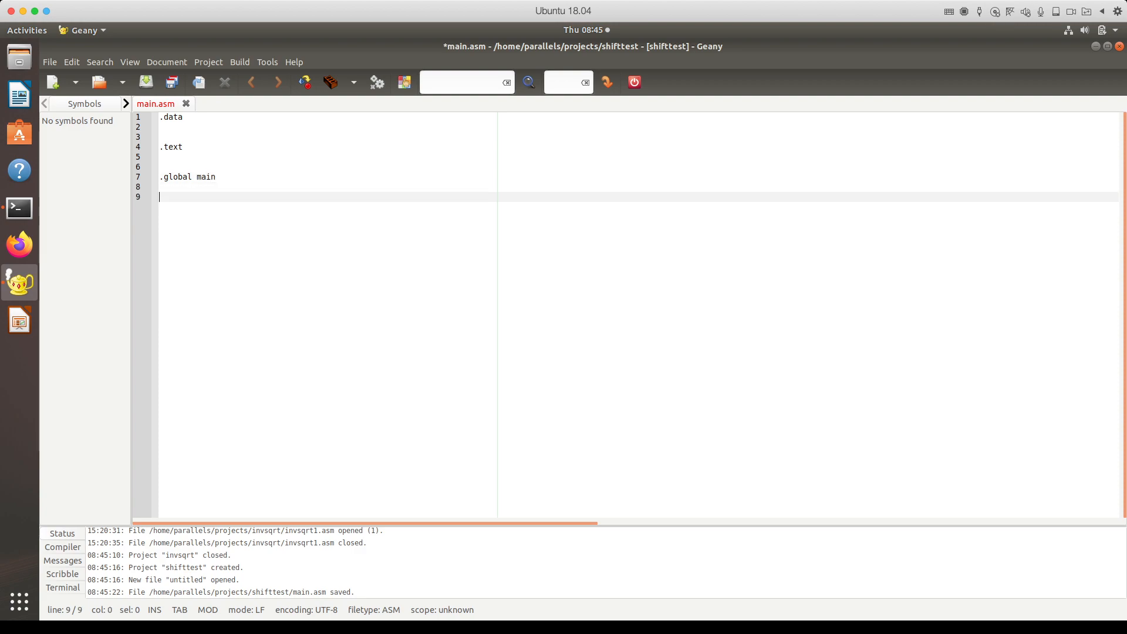
text(main:)
key(Return)
key(Return)
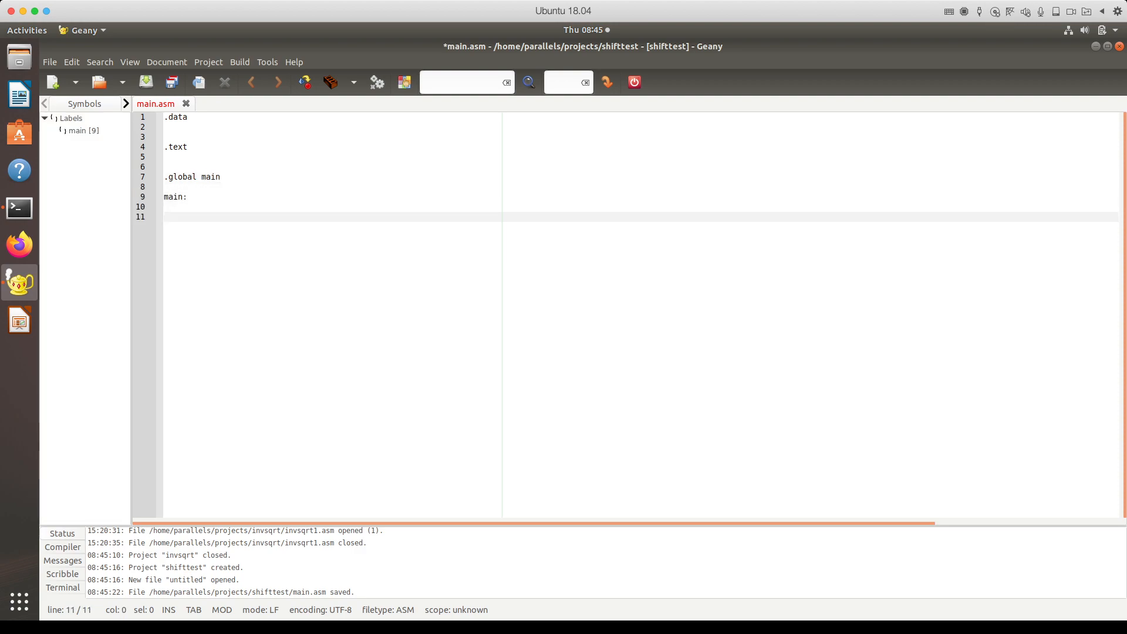
click(164, 157)
click(164, 126)
key(Return)
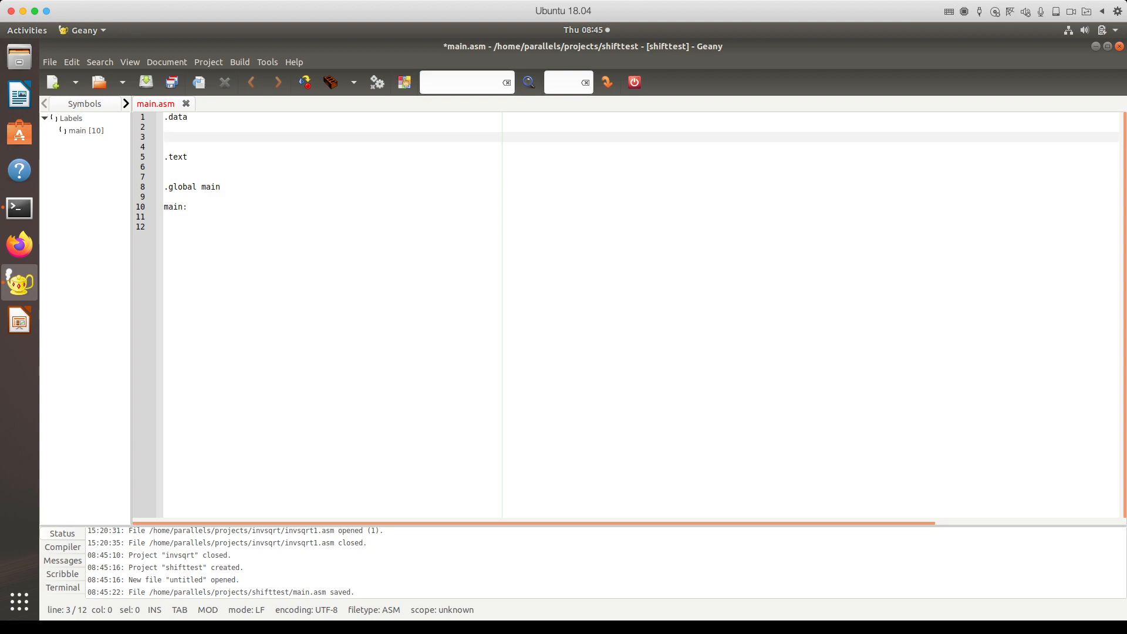
Step: Define numstr: .asciz "The number is %lli\n" under .data and add a line after main:
text(numstr: .a)
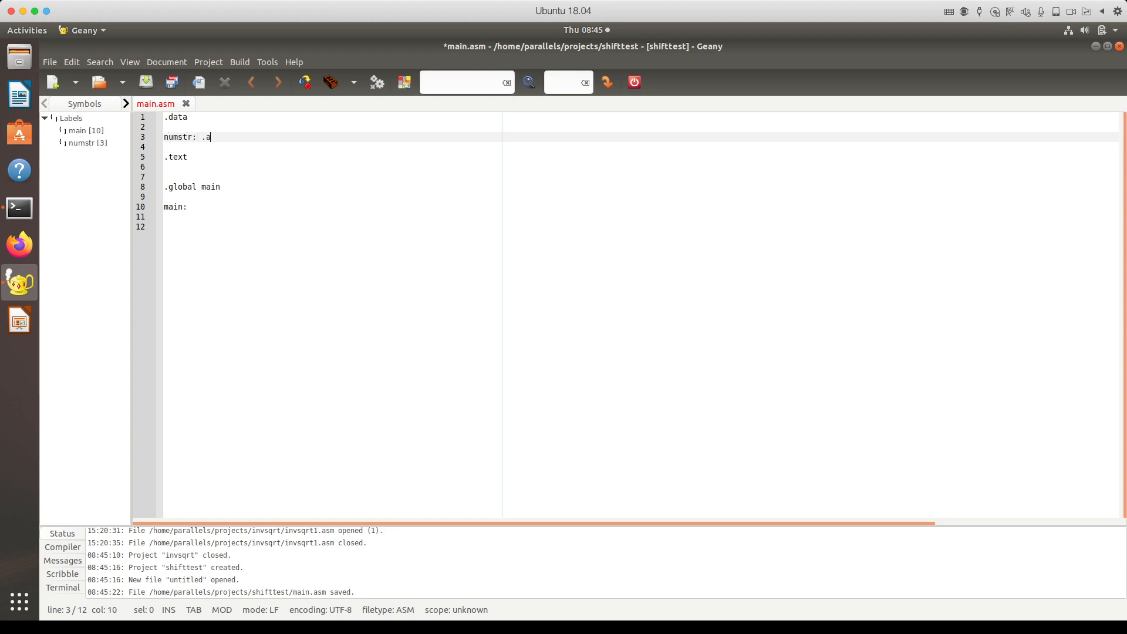
text(sciz "The number is %lli\n")
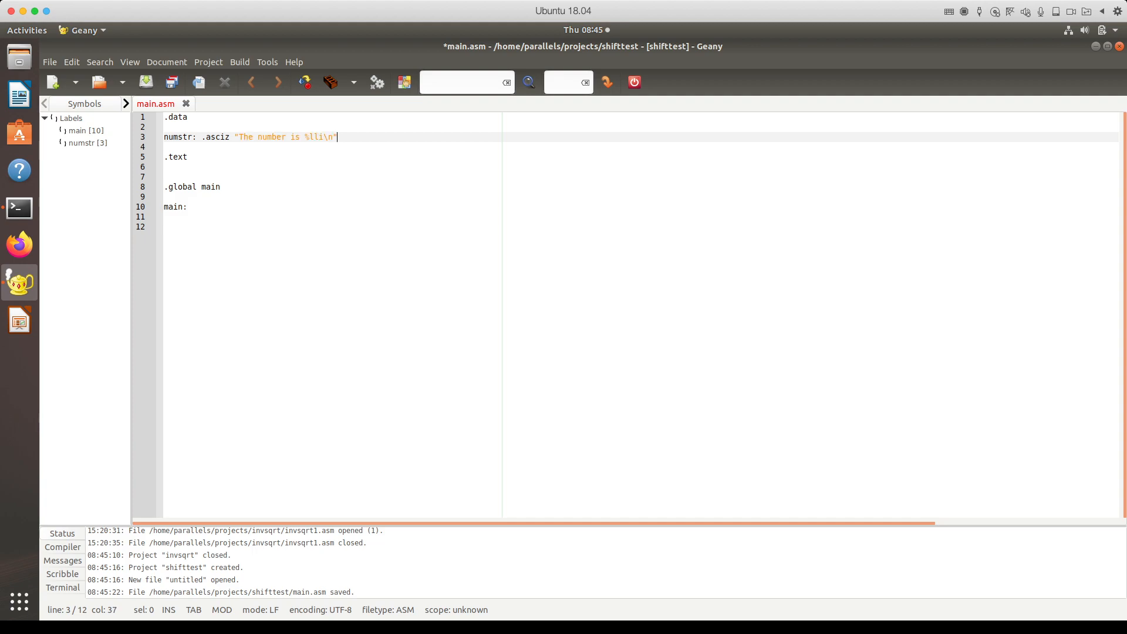
click(164, 217)
key(Return)
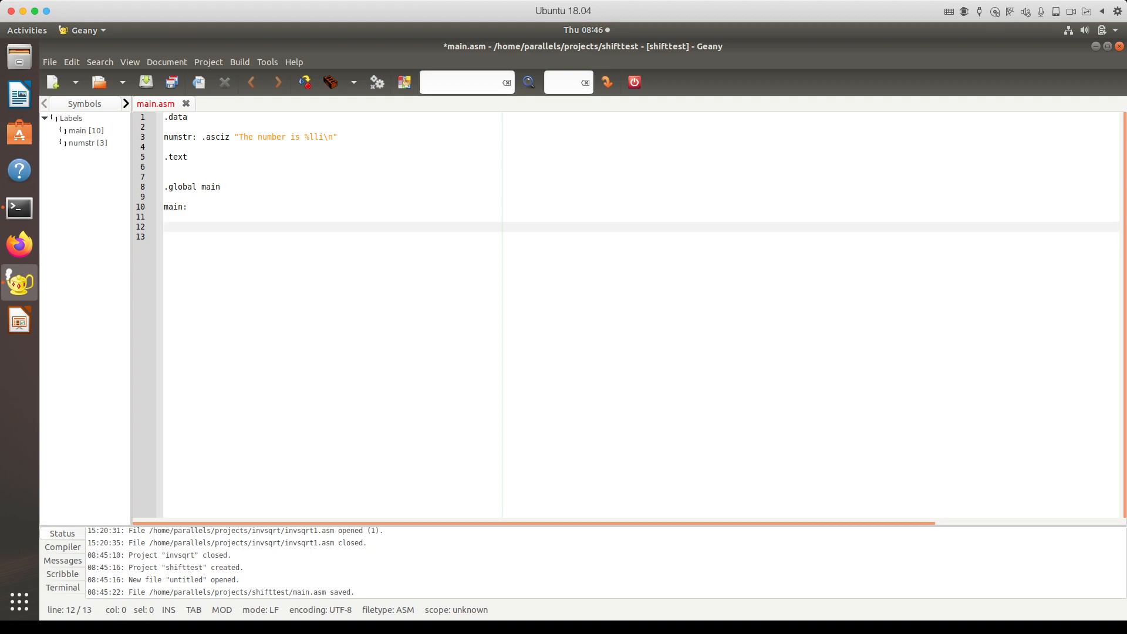
Step: Write mov x1,#5 as the first instruction under main:
text(mov)
text( x1,)
text(#-1)
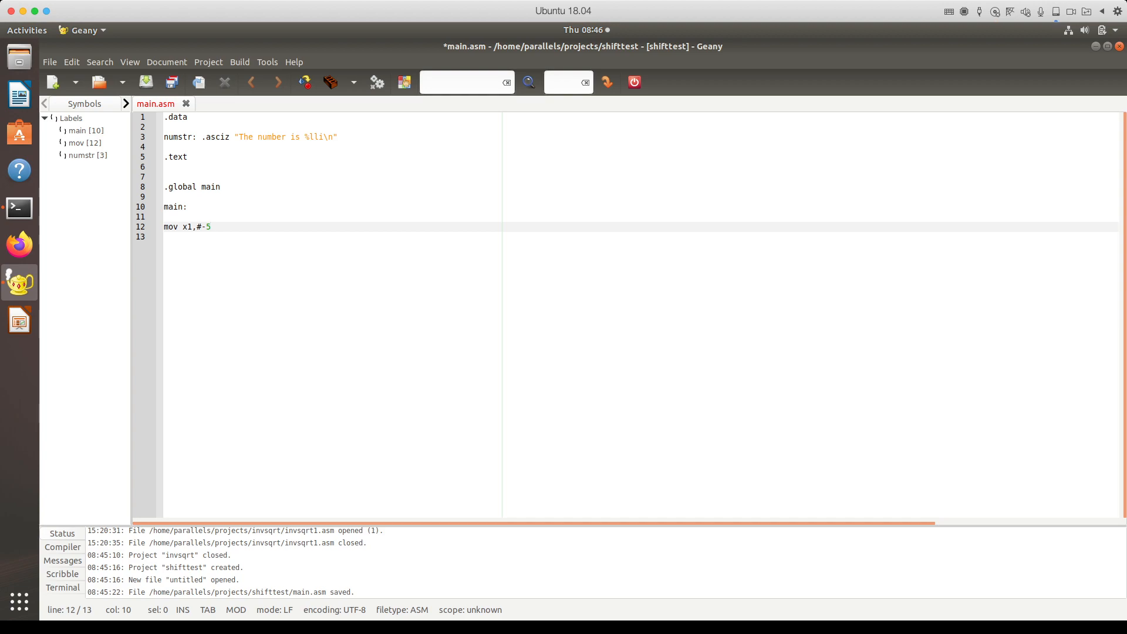
key(BackSpace)
key(BackSpace)
text(5)
key(Return)
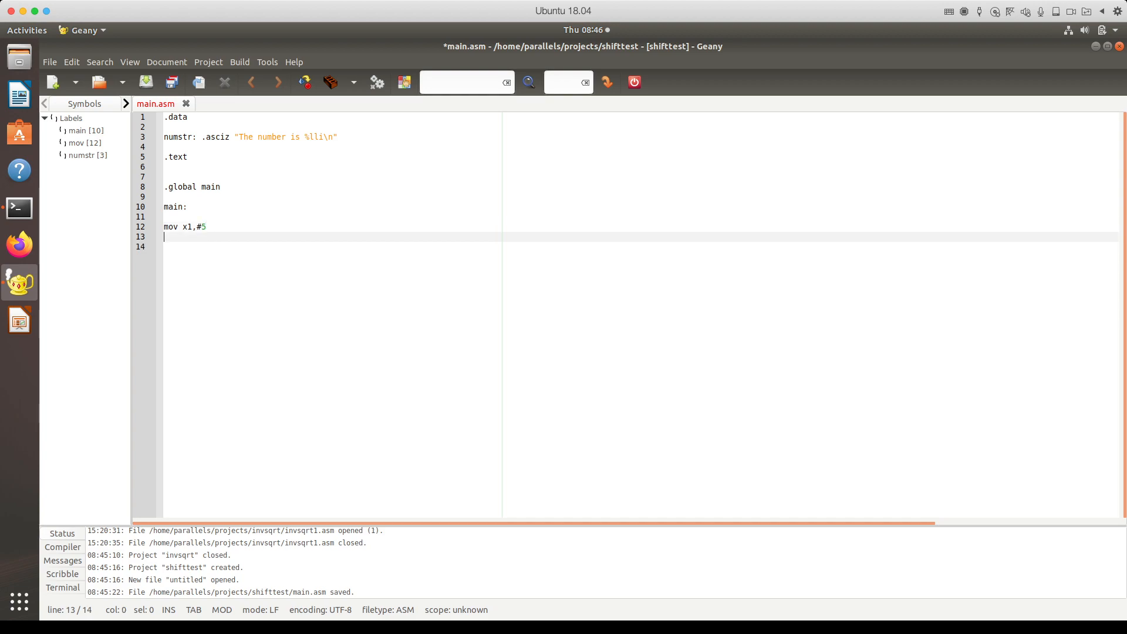
Step: Add sub x1,xzr,x1 to negate x1 to -5, correcting the operand typos
text(sub x1)
text(,z)
text(zr,c)
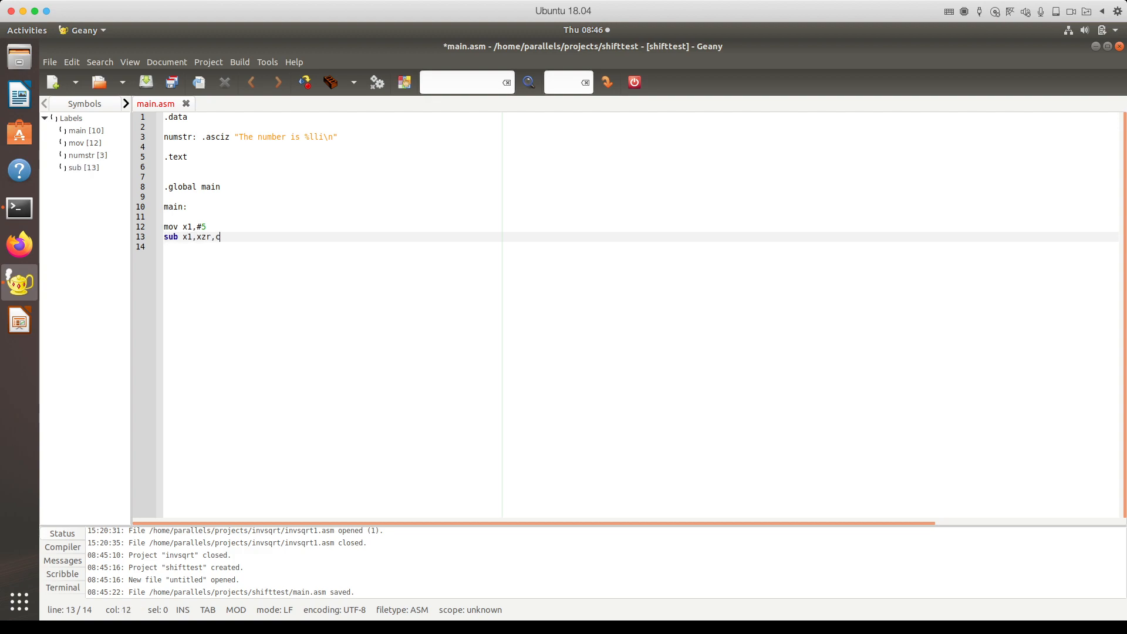
key(BackSpace)
key(BackSpace)
key(BackSpace)
key(BackSpace)
text(1,xzr)
key(Return)
key(Return)
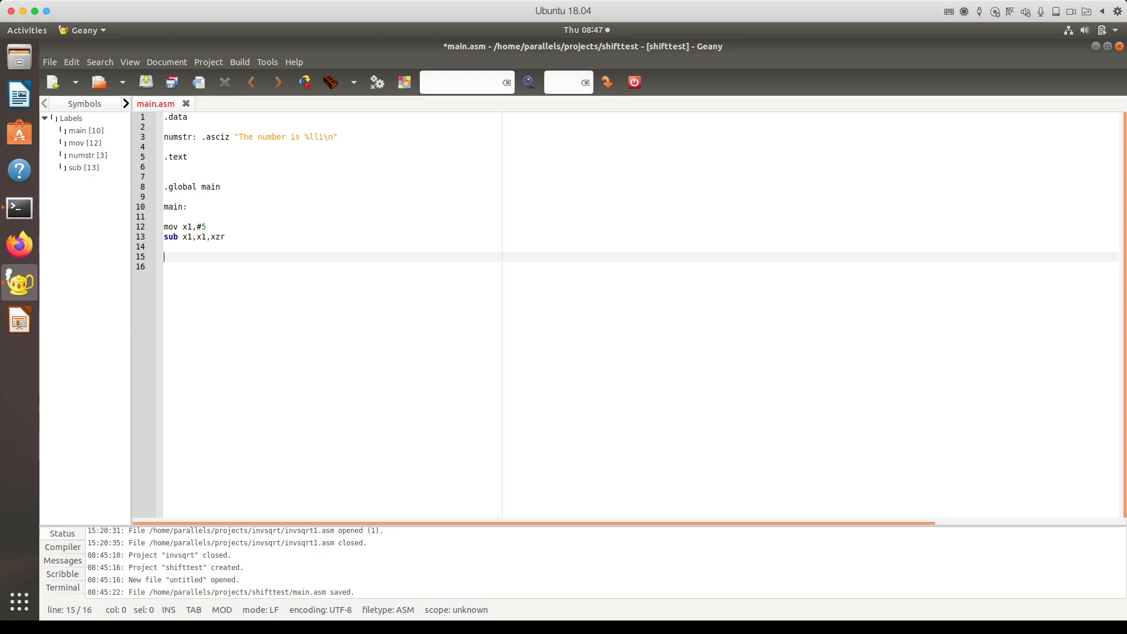
click(206, 237)
key(BackSpace)
text(zr)
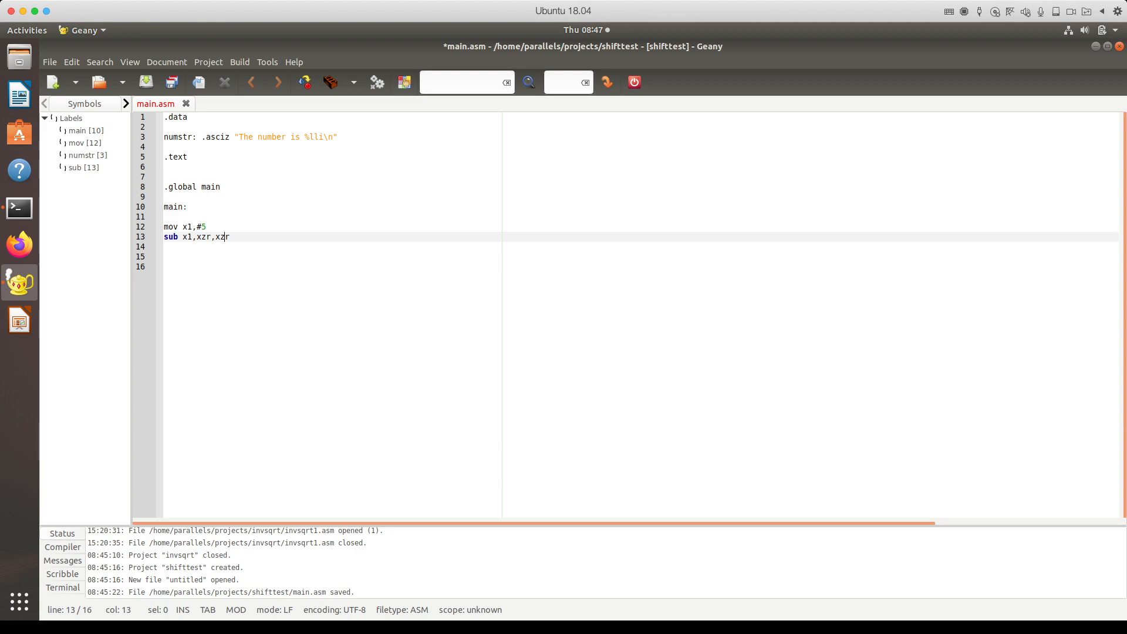
key(Delete)
key(BackSpace)
key(BackSpace)
text(x2)
key(BackSpace)
text(1)
Step: Set x2 to 2 with mov x2,#2 and divide with sdiv x1,x1,x2
key(Return)
key(Return)
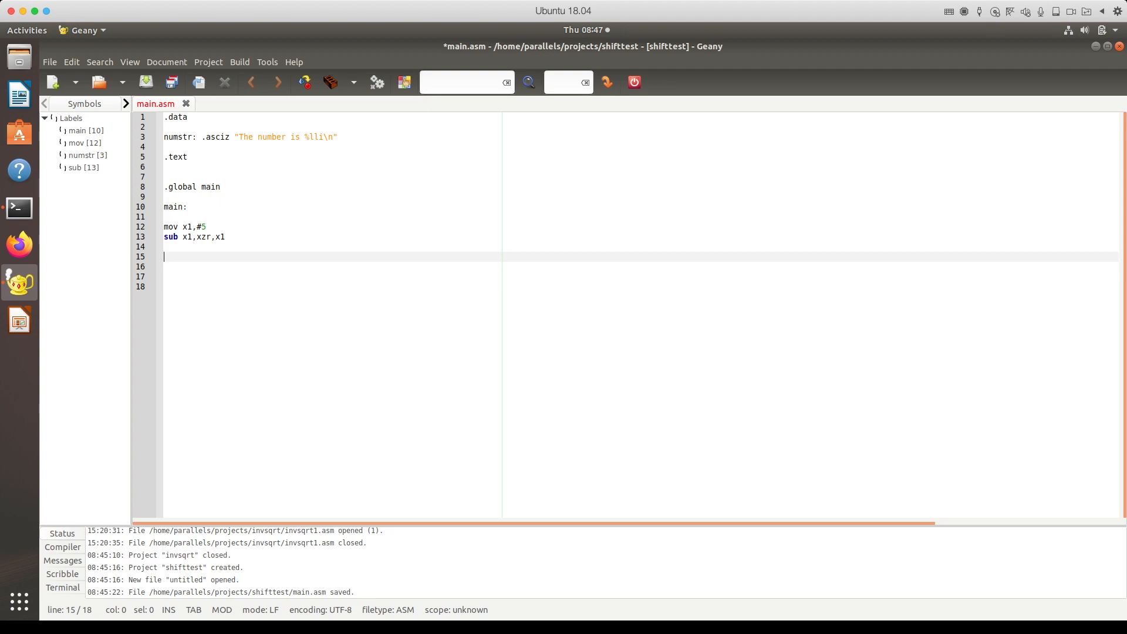
text(sdiv)
key(Up)
key(Up)
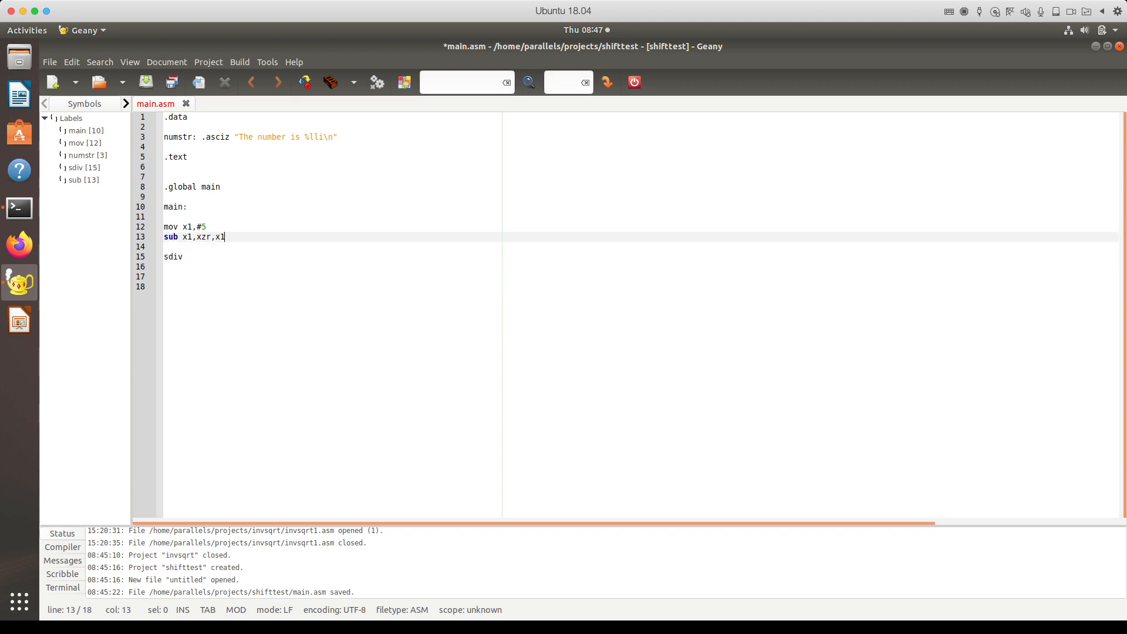
key(End)
key(Return)
key(Return)
key(Up)
text(mov )
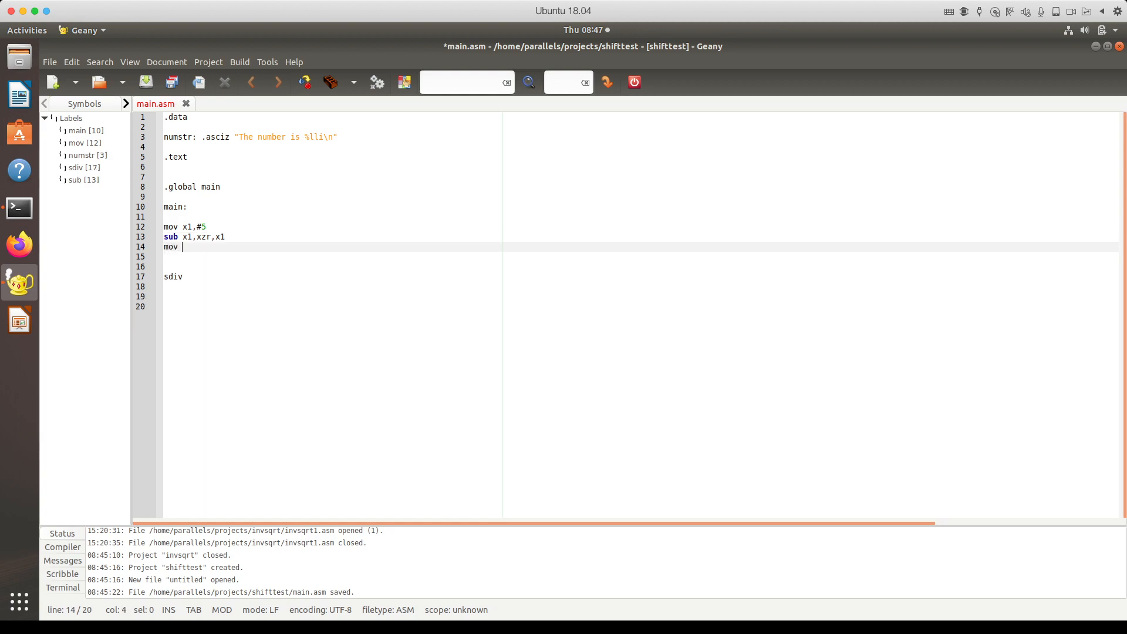
text(x2,#2)
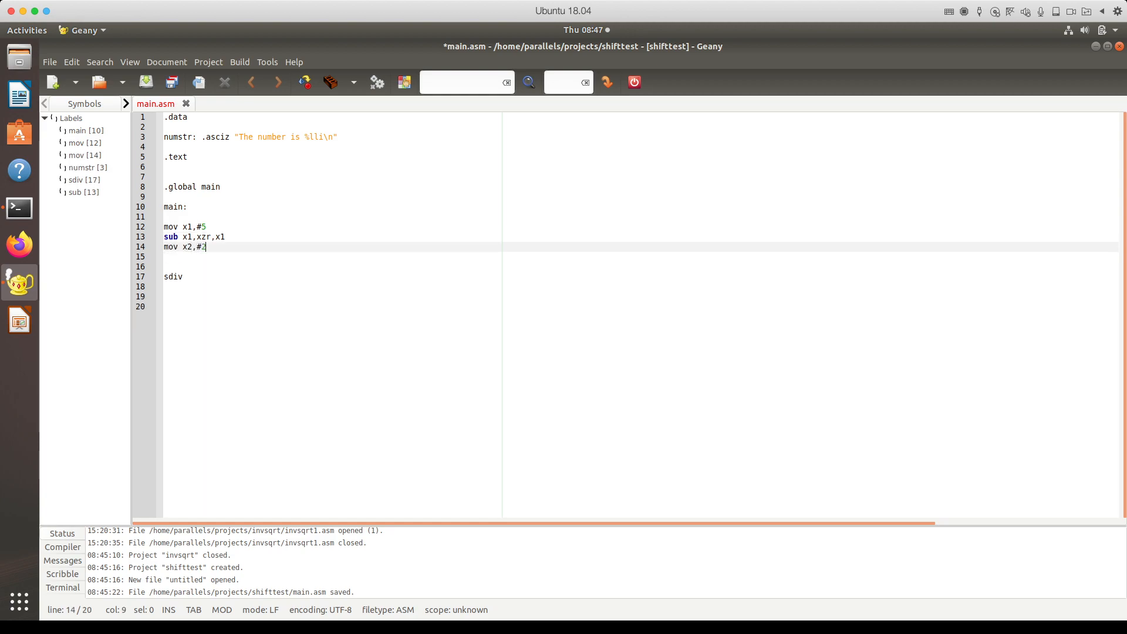
key(Down)
key(Down)
key(Down)
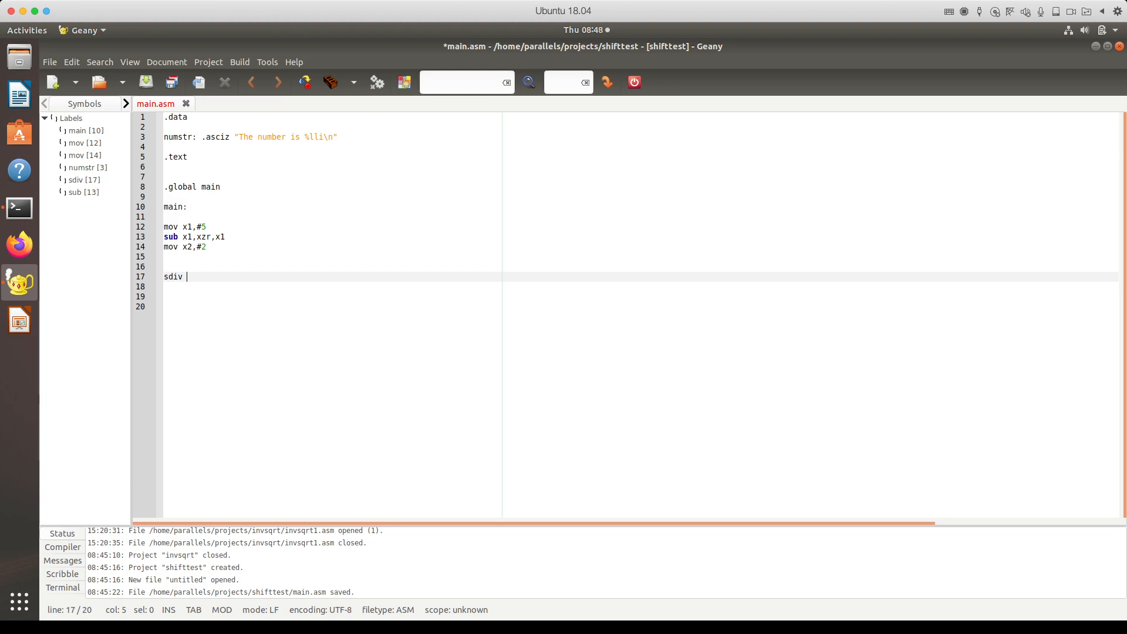
text(x1,x1,x)
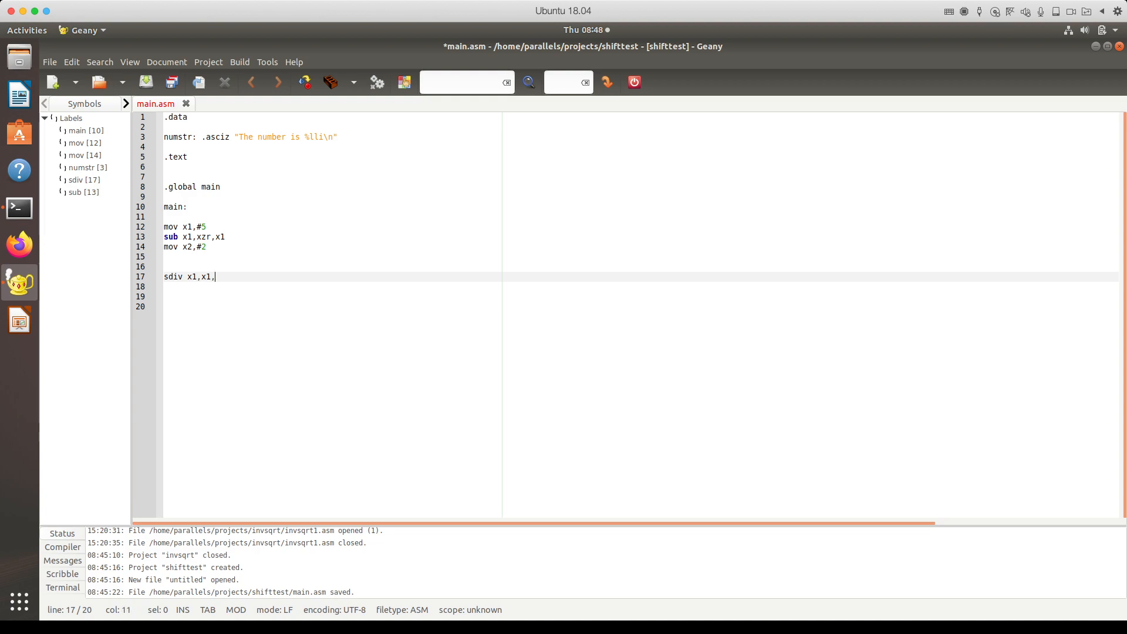
text(2)
key(Return)
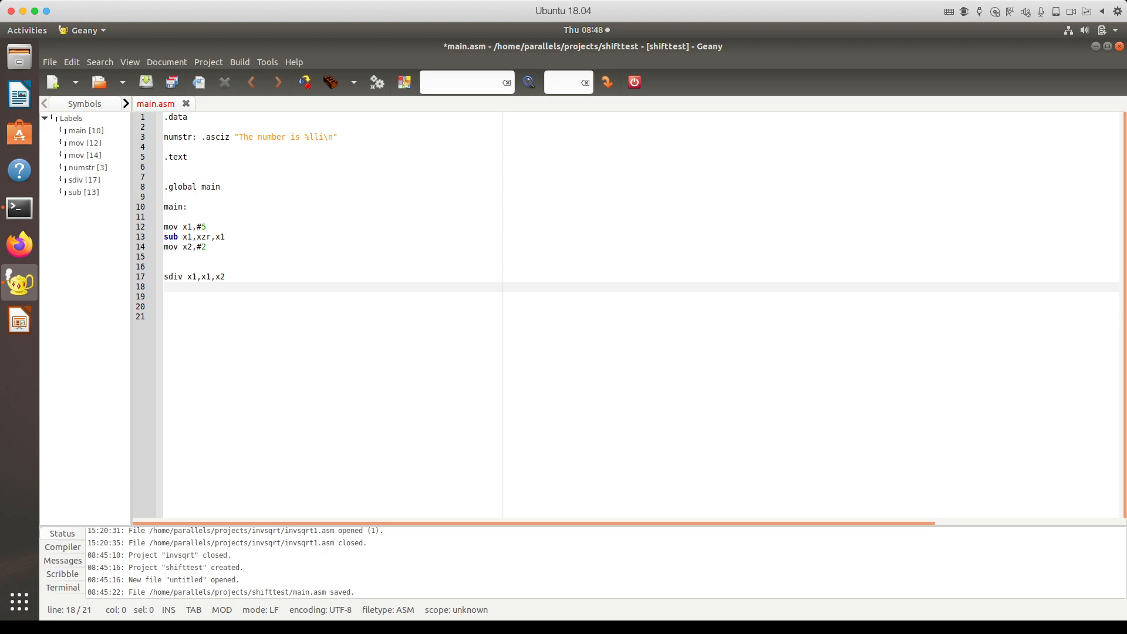
Step: Load numstr with ldr x0,=numstr, call bl printf, and open blank lines after main:
text(ld)
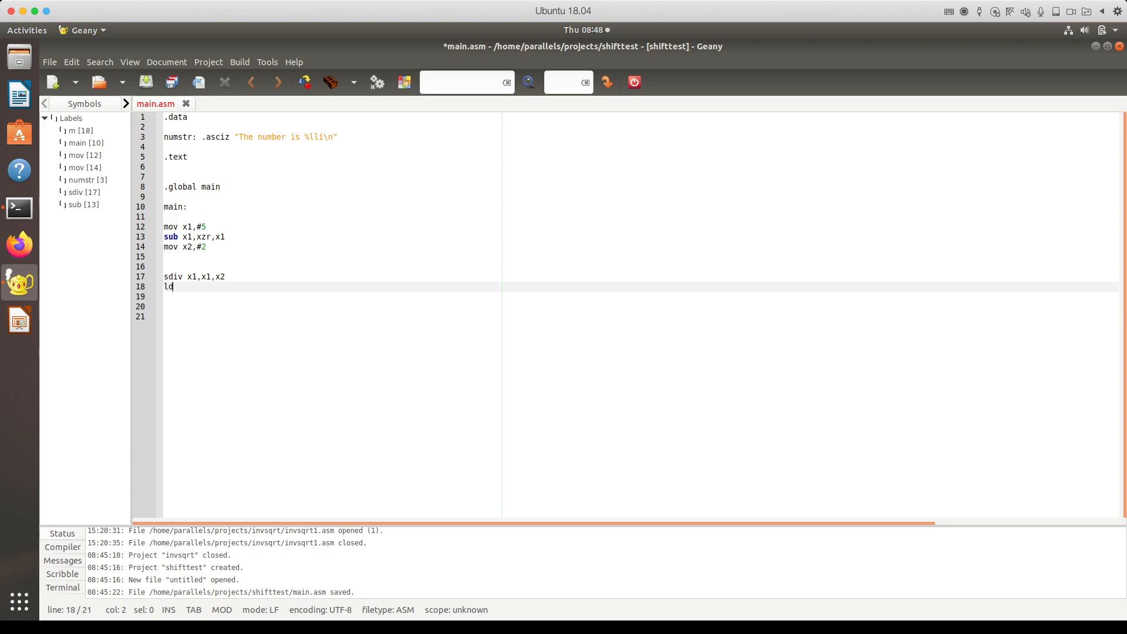
key(BackSpace)
key(BackSpace)
text(ldr)
key(BackSpace)
text(x0,=numstr)
key(Return)
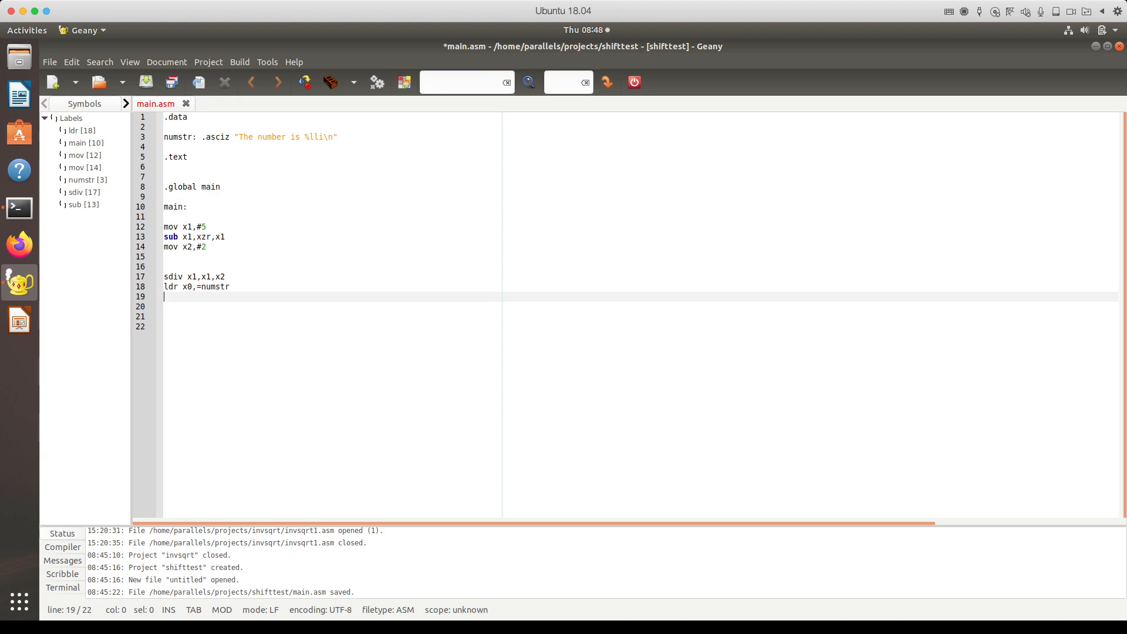
text(bl )
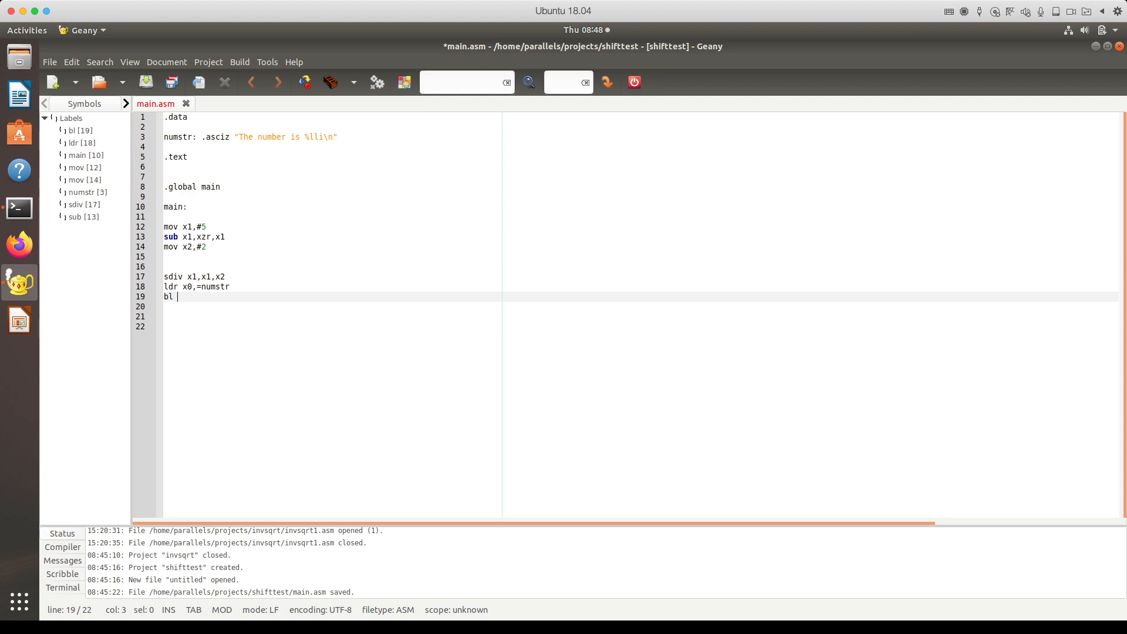
text(printf)
key(Return)
key(Return)
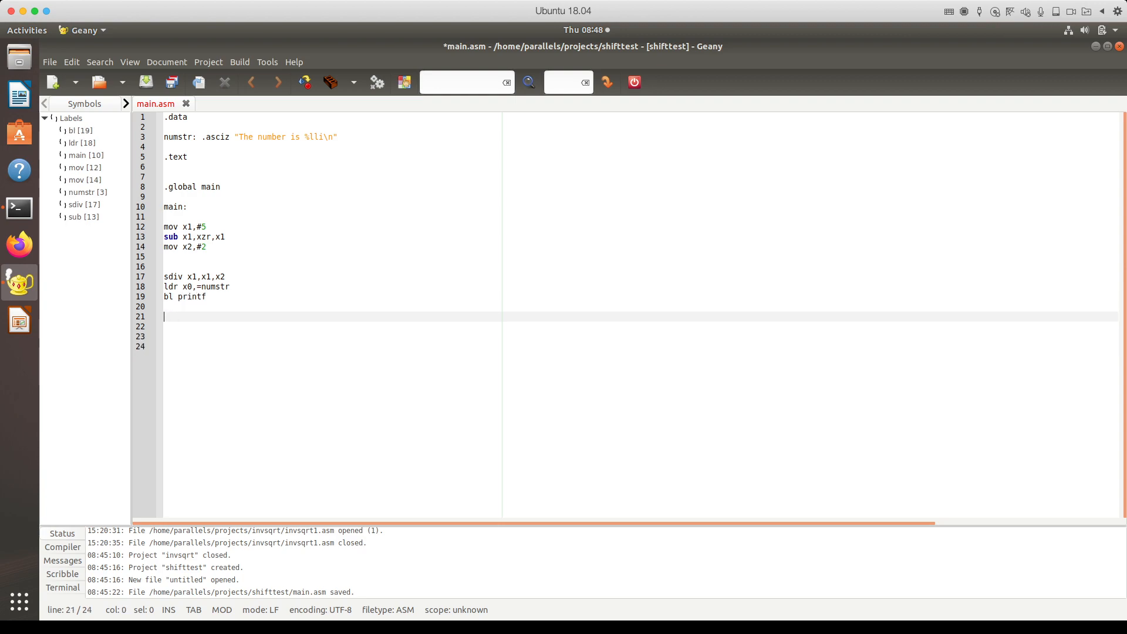
click(188, 207)
key(Return)
key(Return)
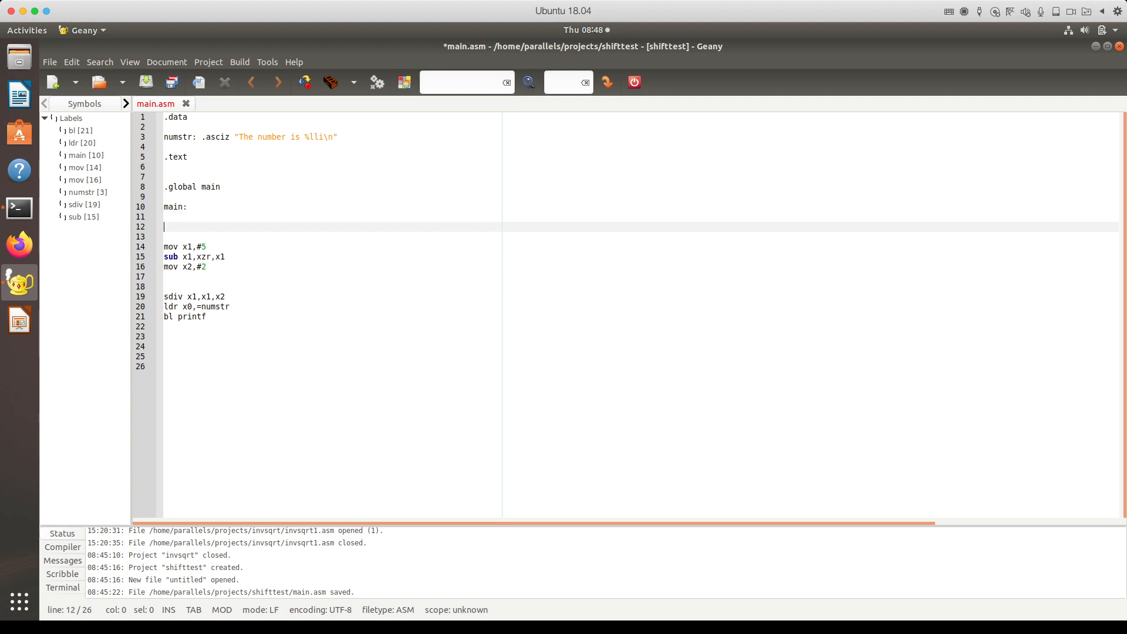
Step: Push x29 and x30 with str x29,x30,[sp,#-16]! right after main:
key(Up)
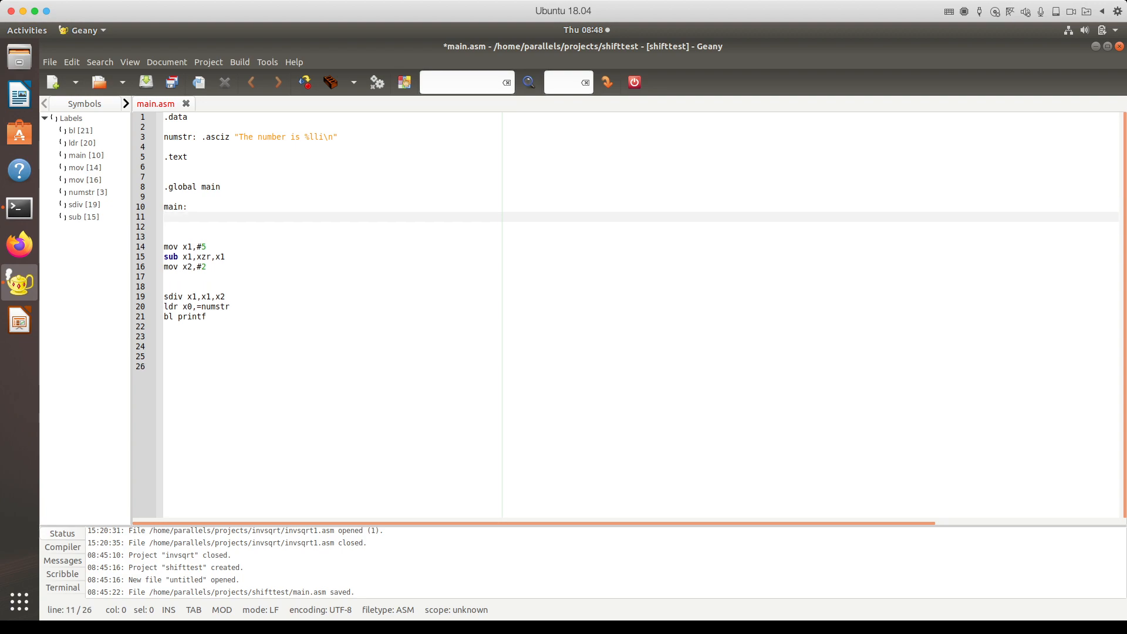
text(str x29,x30,[)
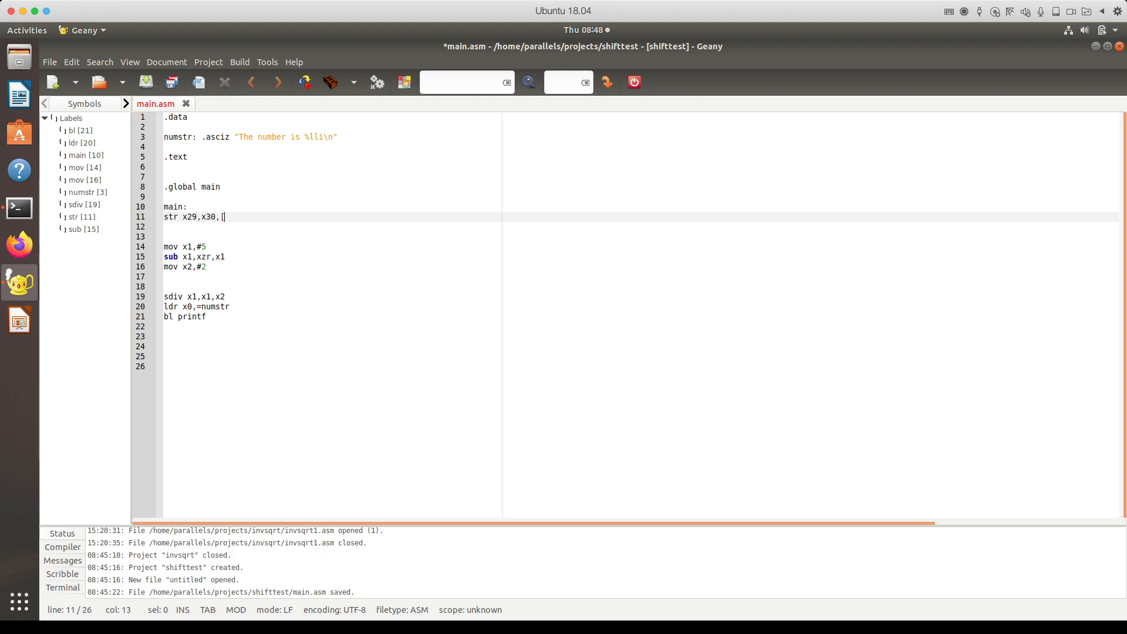
text(s]p,#-16])
click(165, 327)
key(Return)
Step: End main with ldr x29,x30,[sp],#16, mov w0,#0 and ret, then save main.asm
text(str)
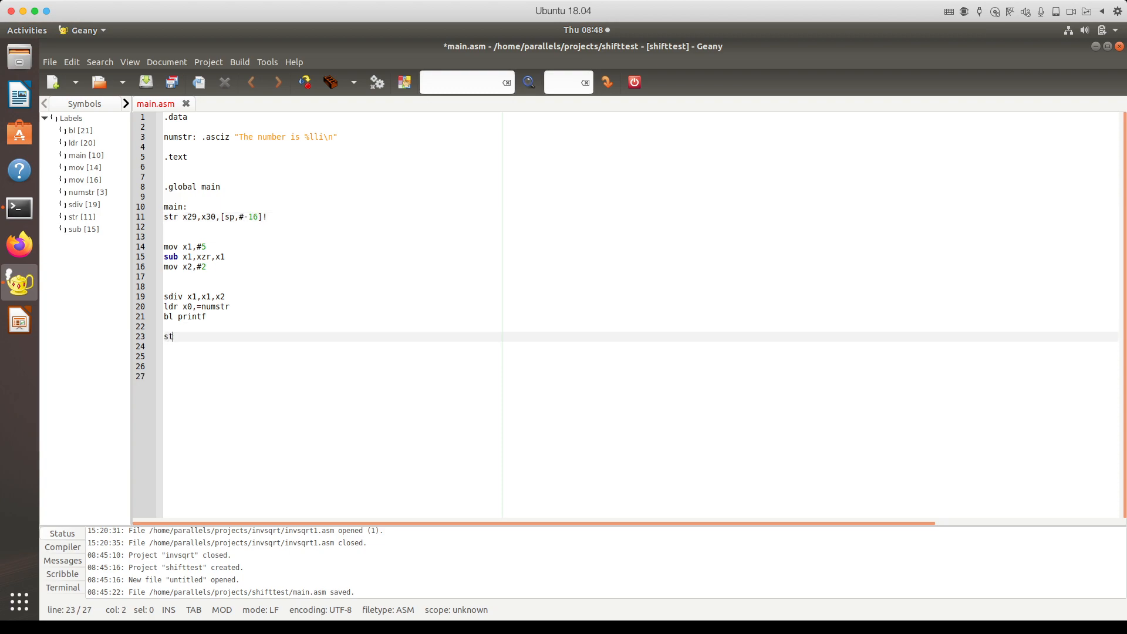
key(BackSpace)
text(ldr x29,x)
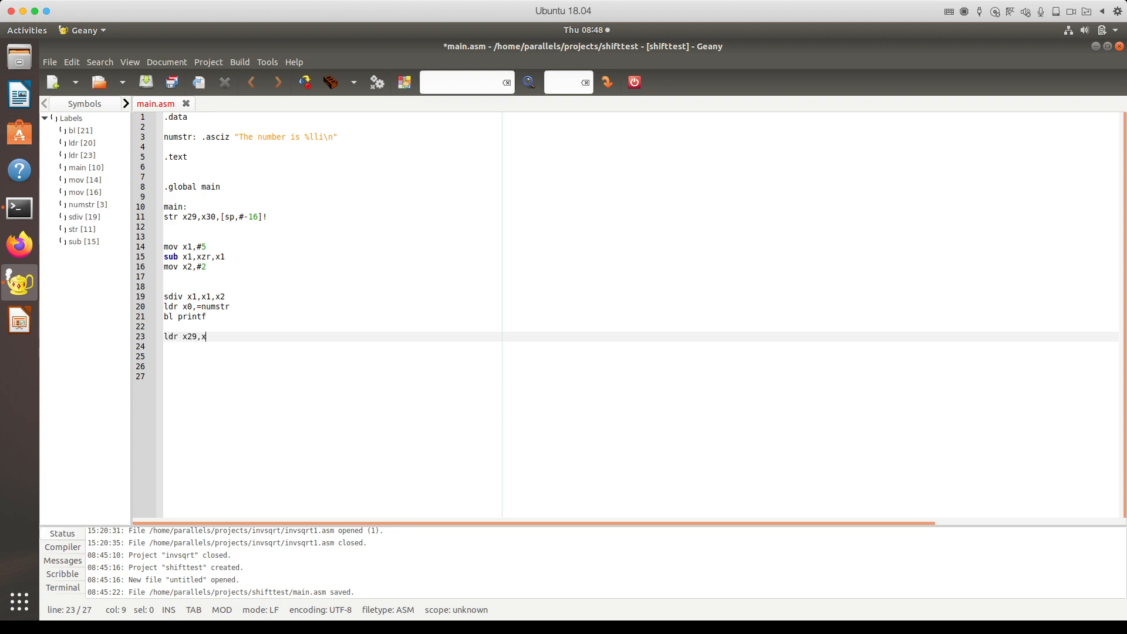
text(30,[sp)
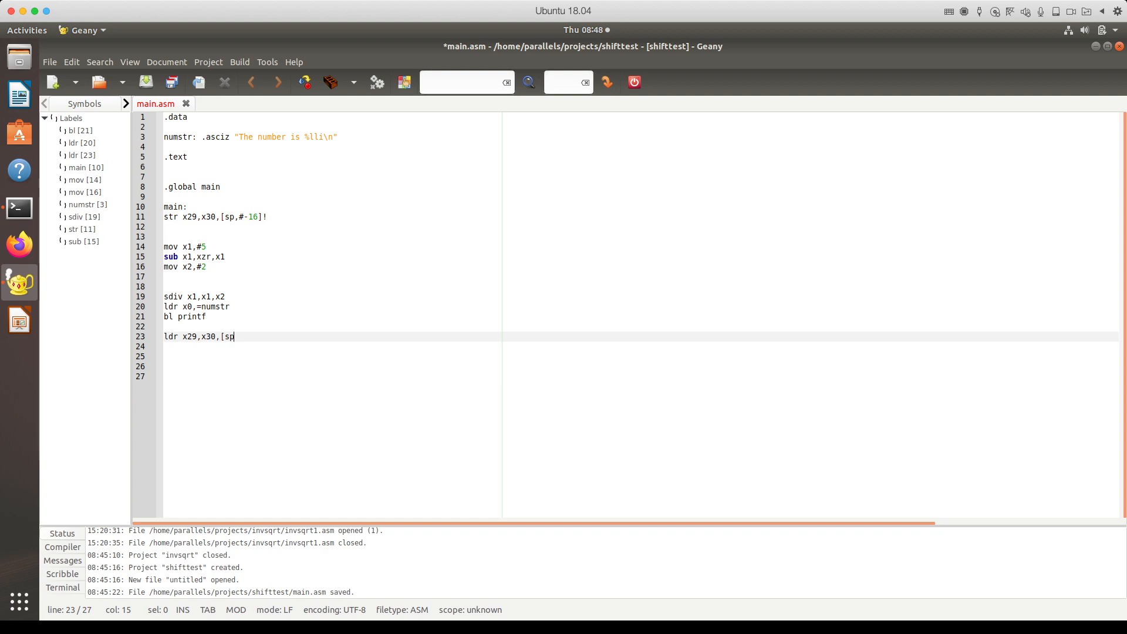
text(],#16)
key(Return)
text(mov )
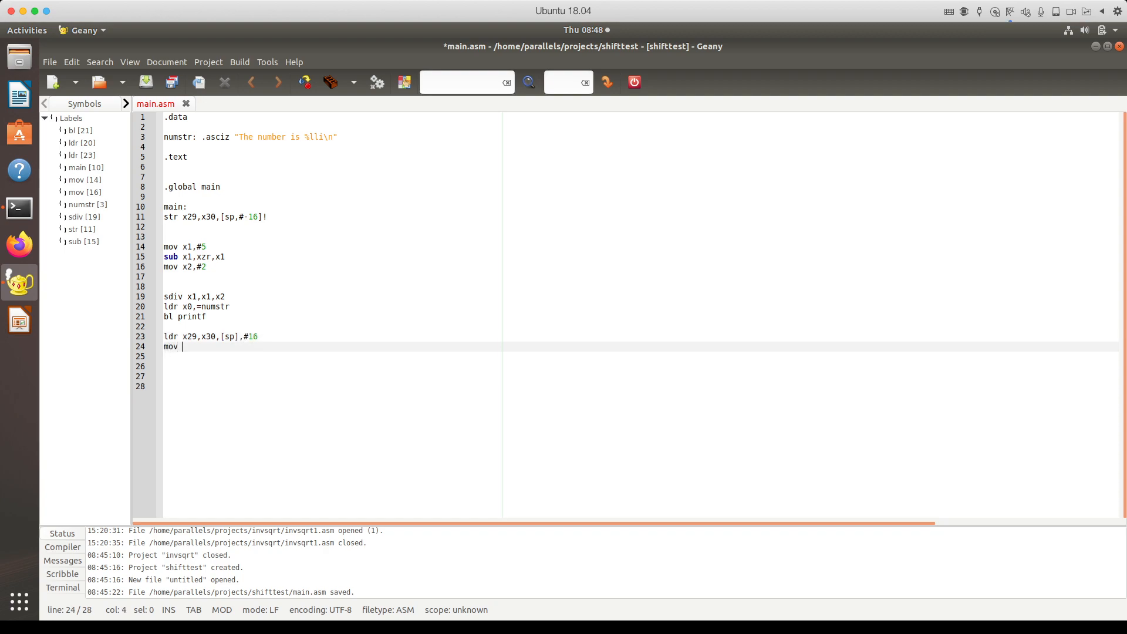
text(w0,#0)
key(Return)
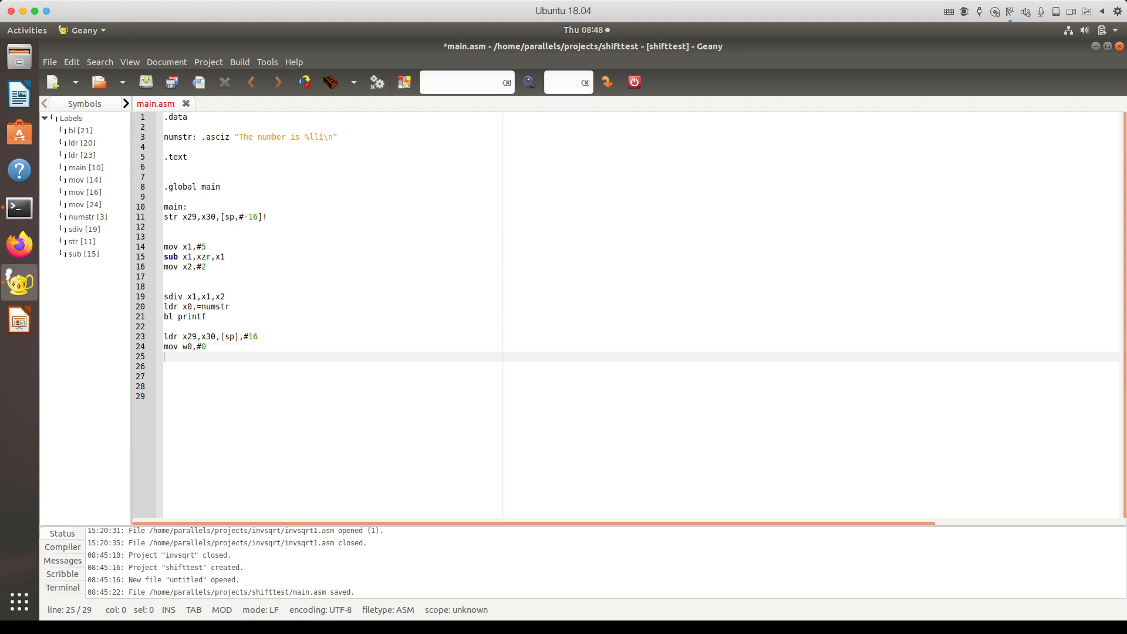
text(s)
key(BackSpace)
text(ret)
key(Down)
key(Down)
key(Down)
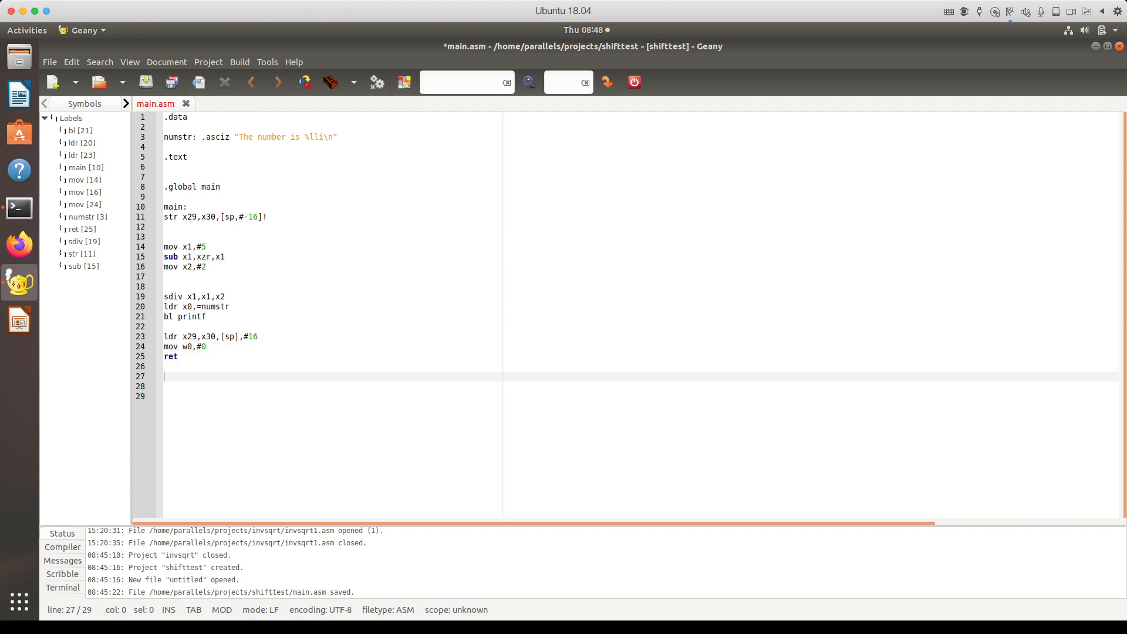
key(BackSpace)
key(BackSpace)
key(BackSpace)
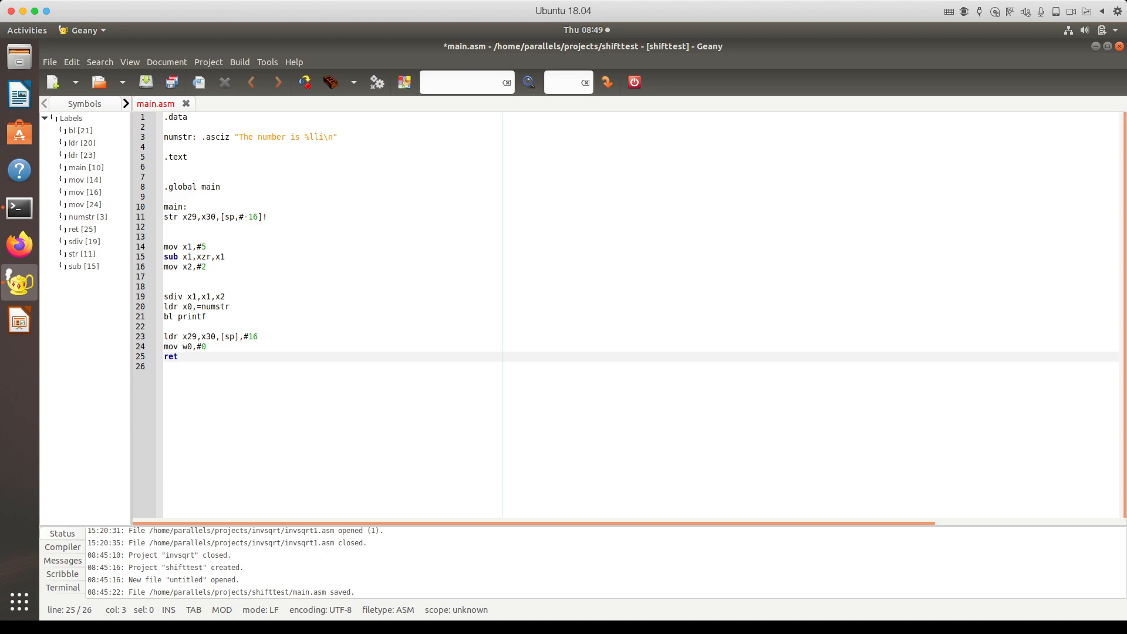
key(ctrl+s)
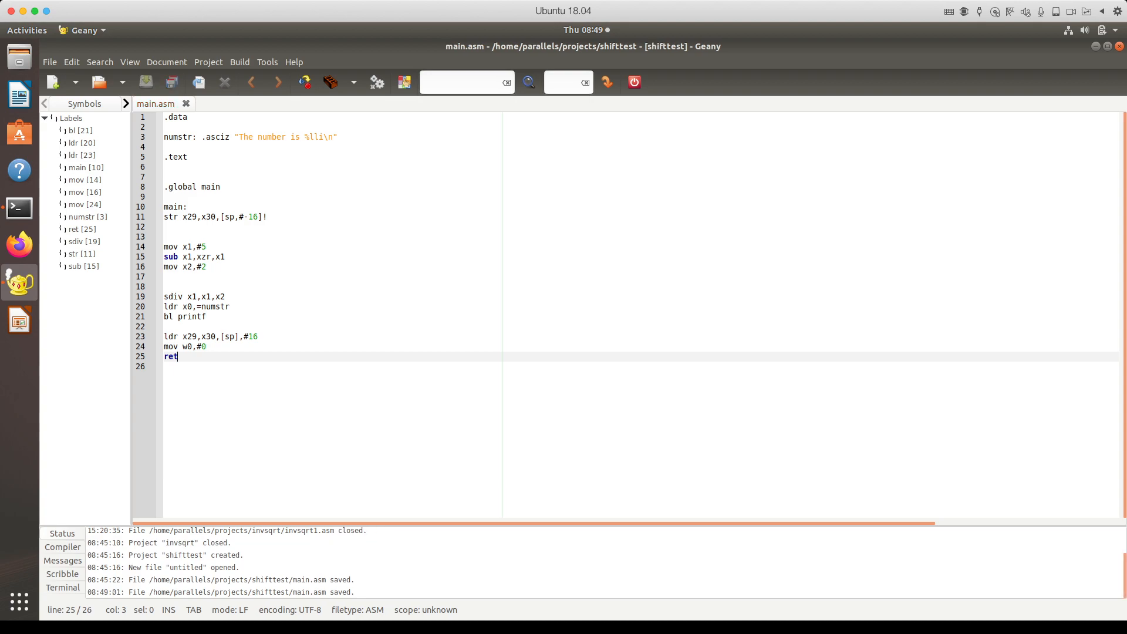
Step: Bring up the Terminal and change into ~/projects/shifttest, listing its files
click(19, 207)
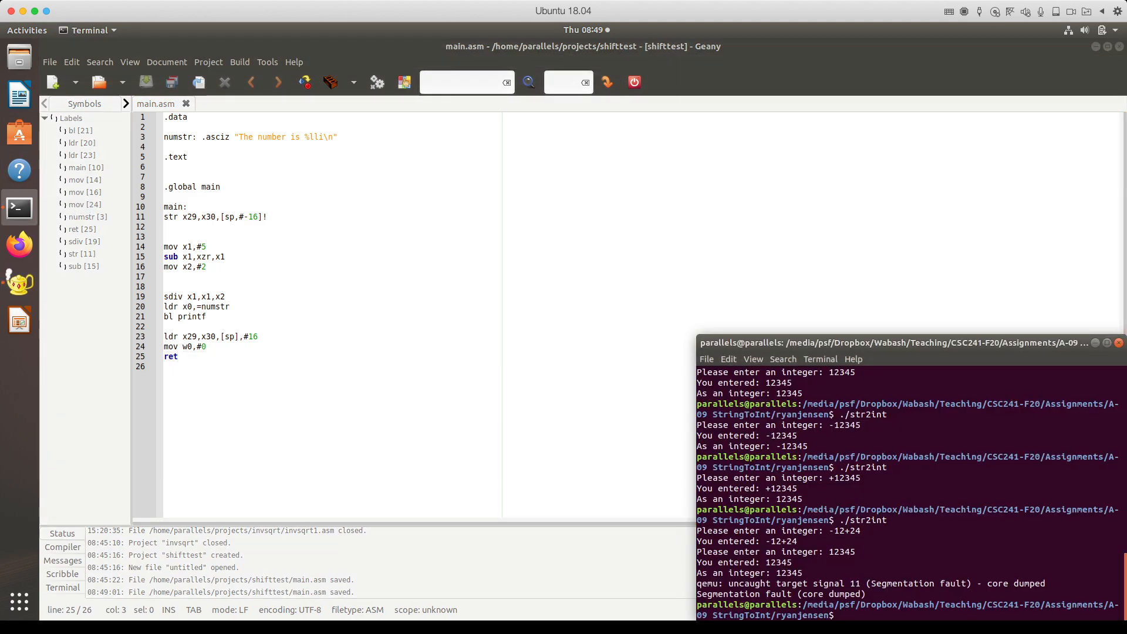
drag(822, 343, 585, 108)
text(cd ~/)
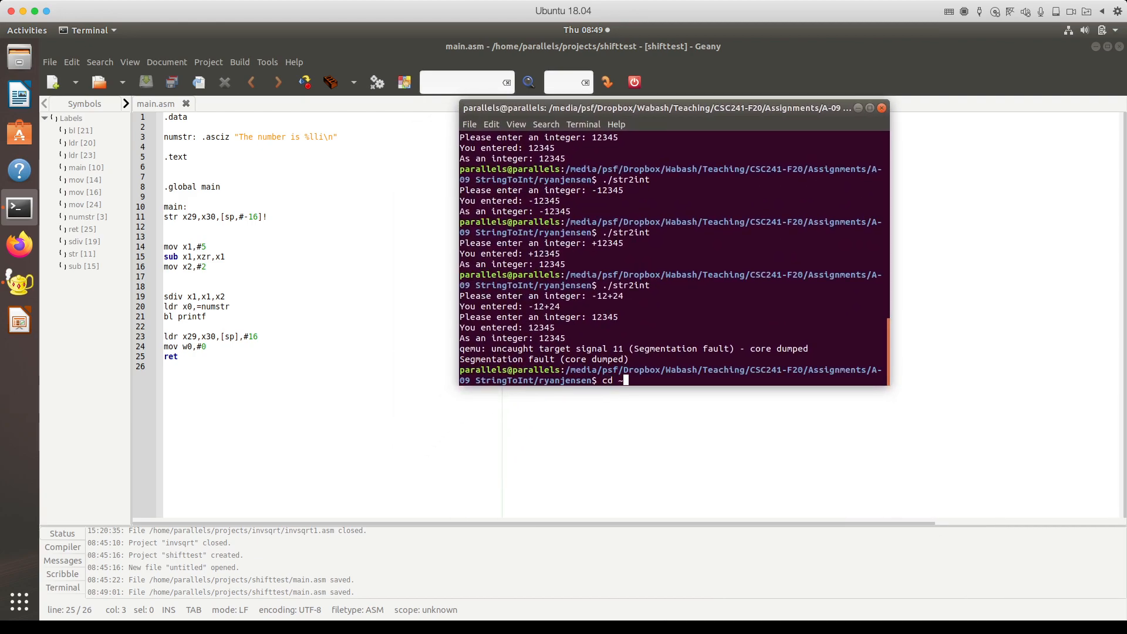
key(Return)
text(cd projects/)
key(Return)
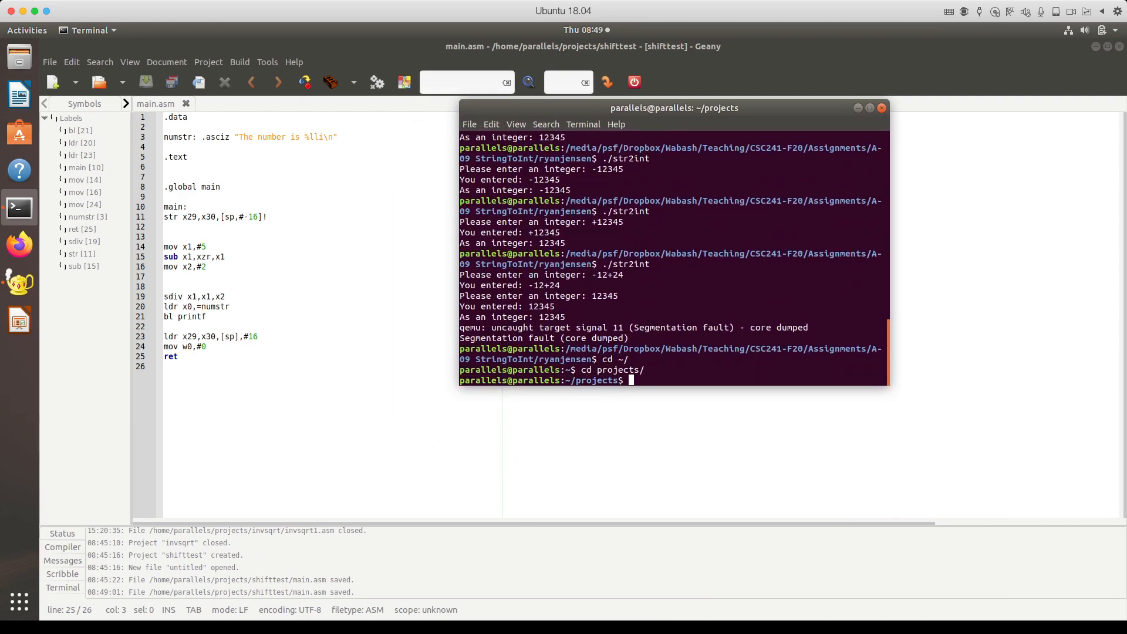
text(ls)
key(Return)
text(cd )
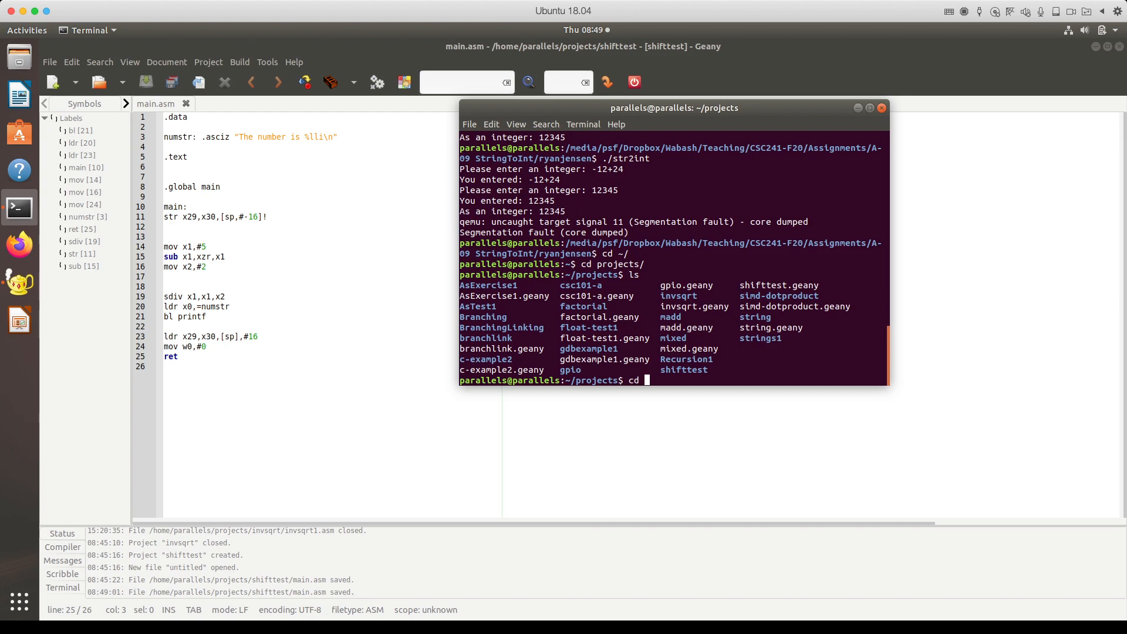
text(shifttest/)
key(Tab)
key(Return)
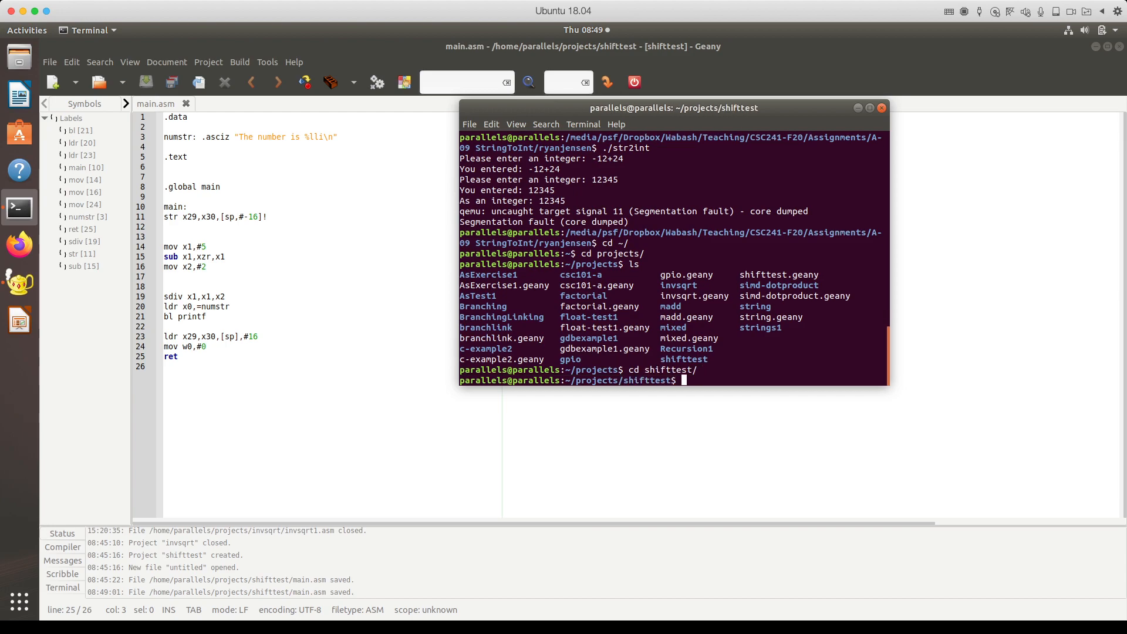
text(ls)
key(Return)
Step: Assemble main.asm into main.o with aarch64-linux-gnu-as, which reports errors on lines 11 and 23
text(aaa)
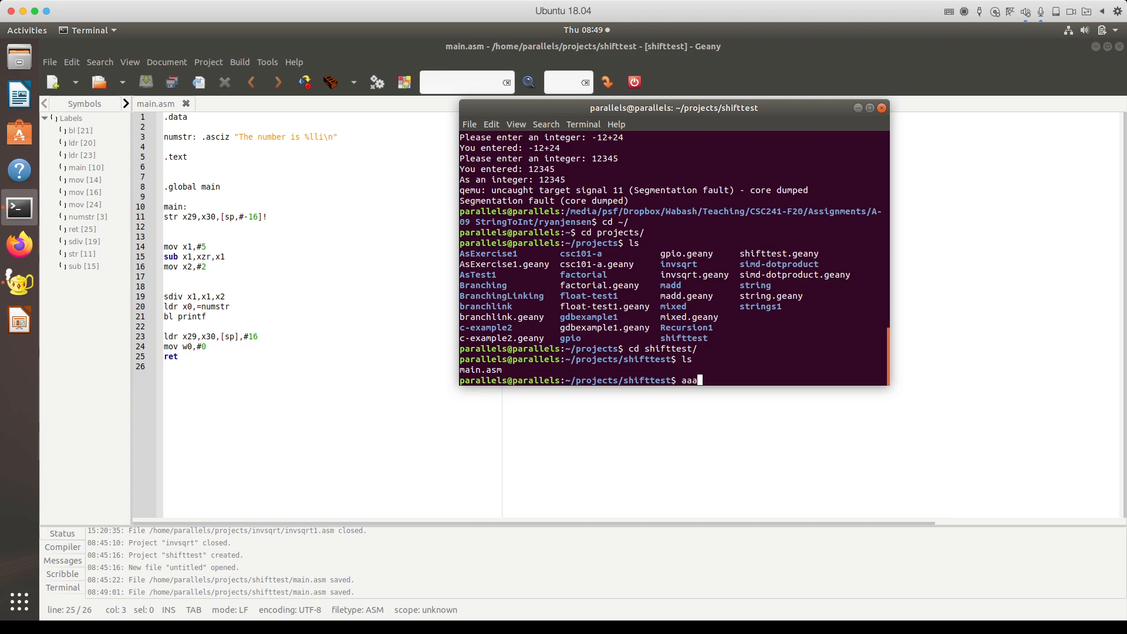
key(Tab)
text(as main.asm -o main.o)
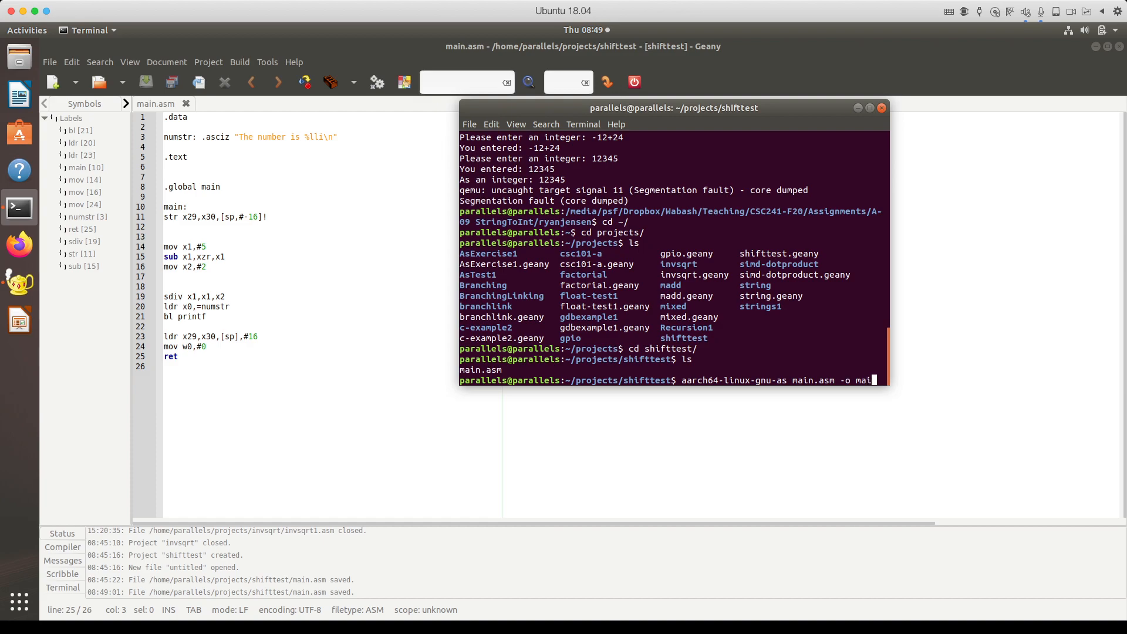
key(Return)
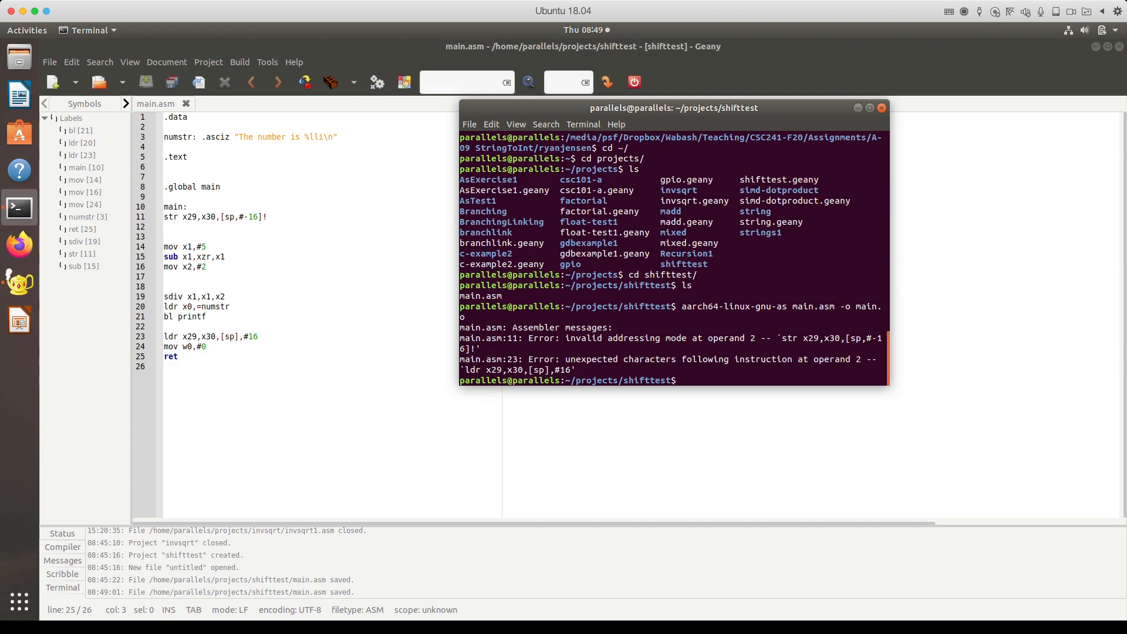
Step: Change str to stp on line 11 and ldr to ldp on line 23, then save
drag(178, 217, 173, 217)
text(p)
click(178, 336)
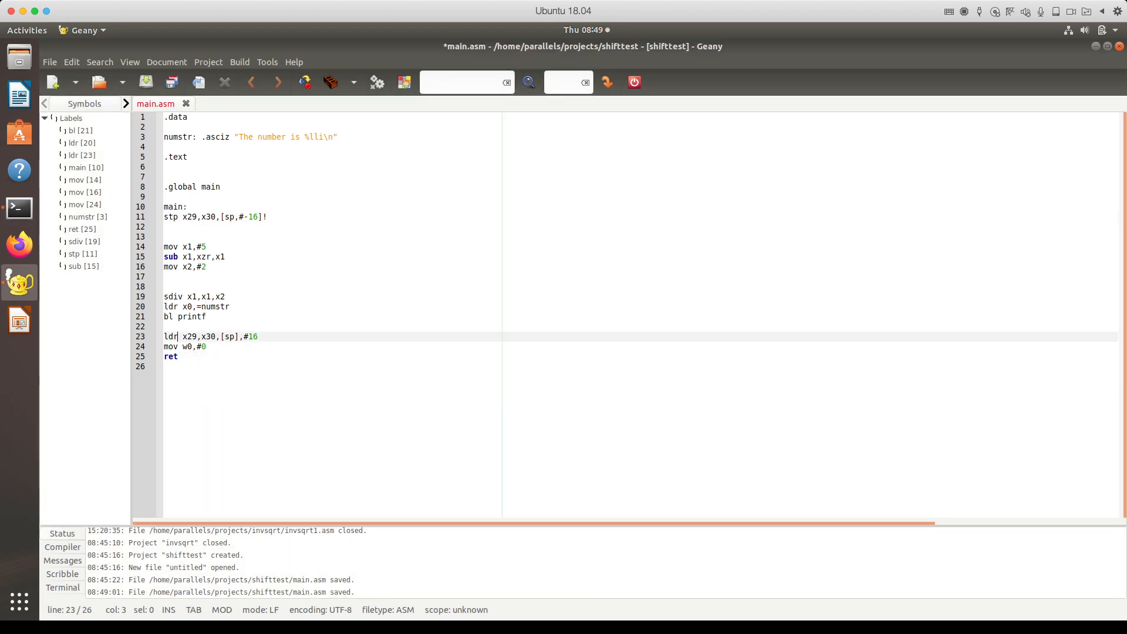
key(BackSpace)
text(p)
key(ctrl+s)
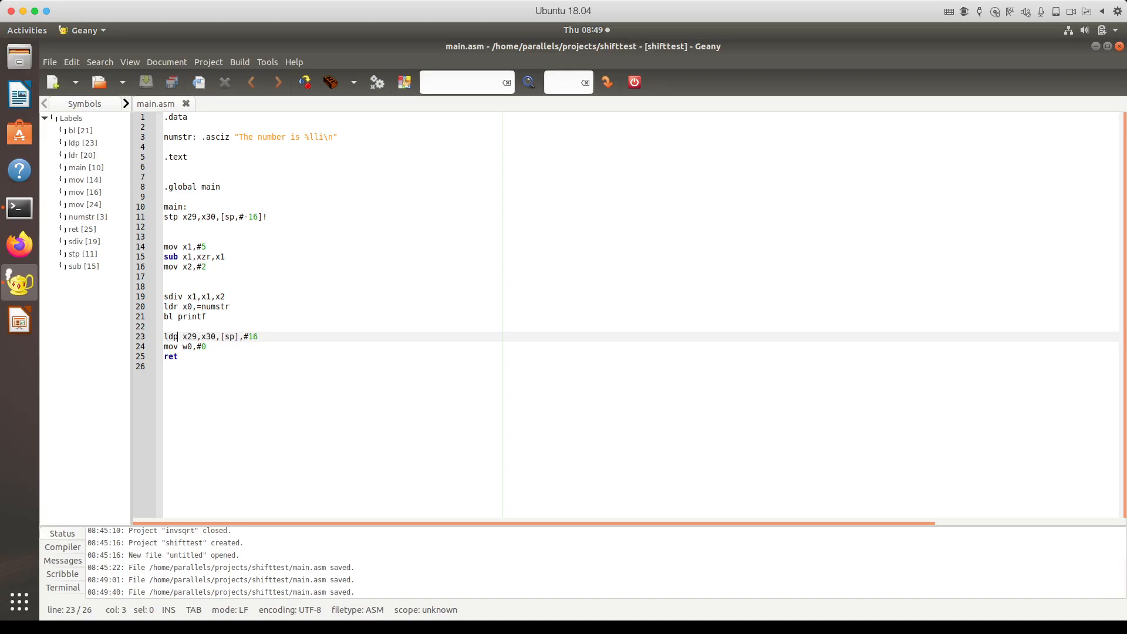
click(7, 74)
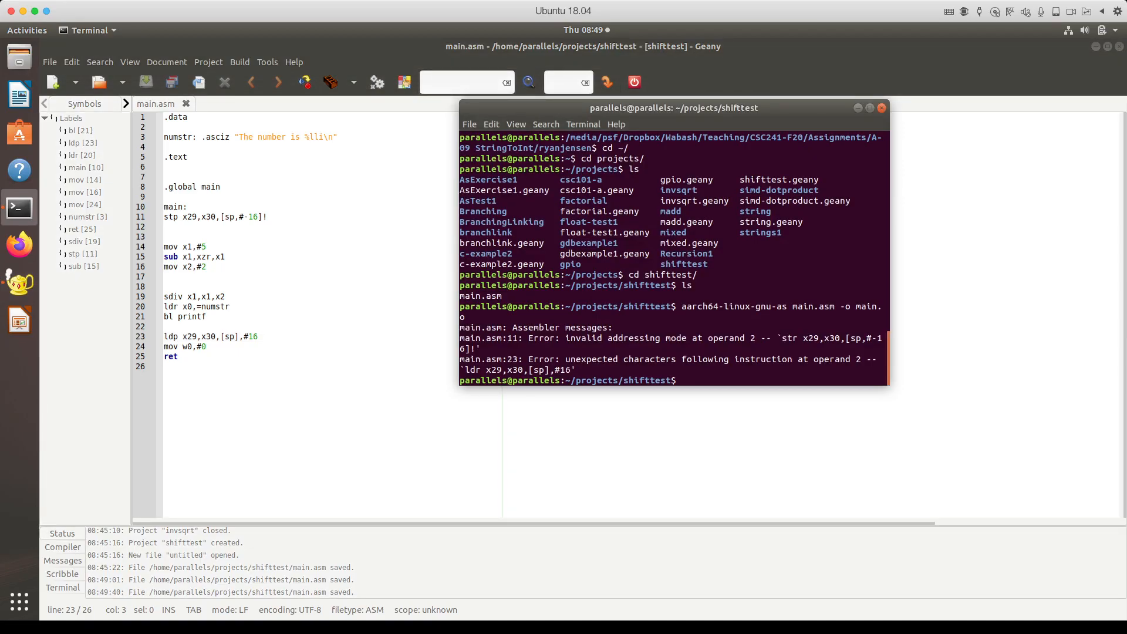
Step: Reassemble main.asm and link main.o into main with aarch64-linux-gnu-gcc
key(Up)
key(Return)
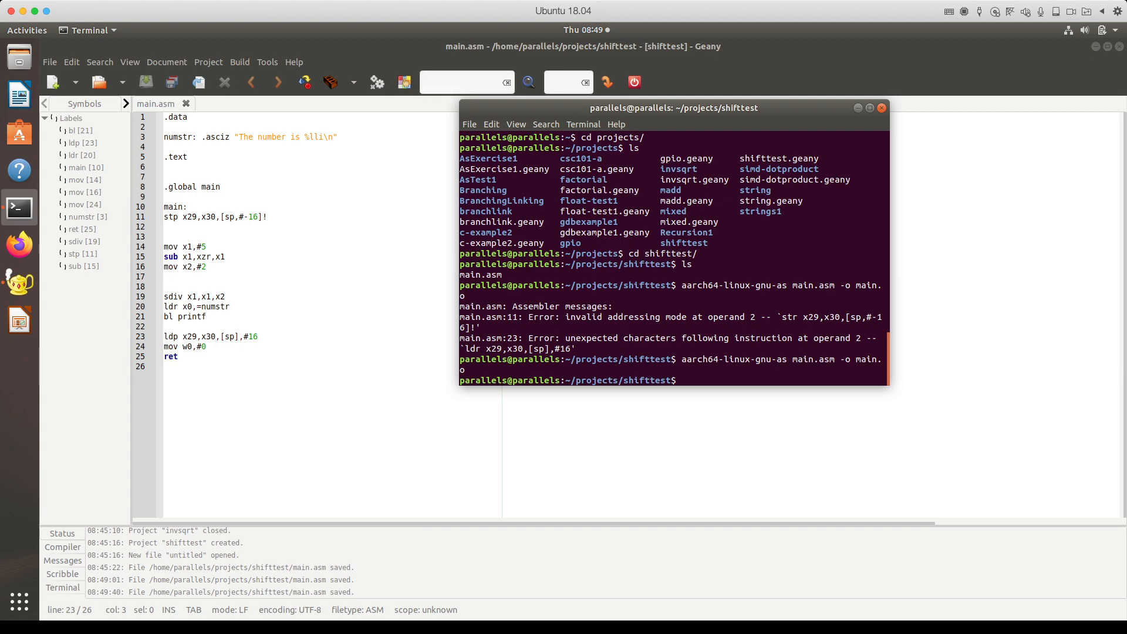
text(aarch64-linux-gnu-gcc main.o -)
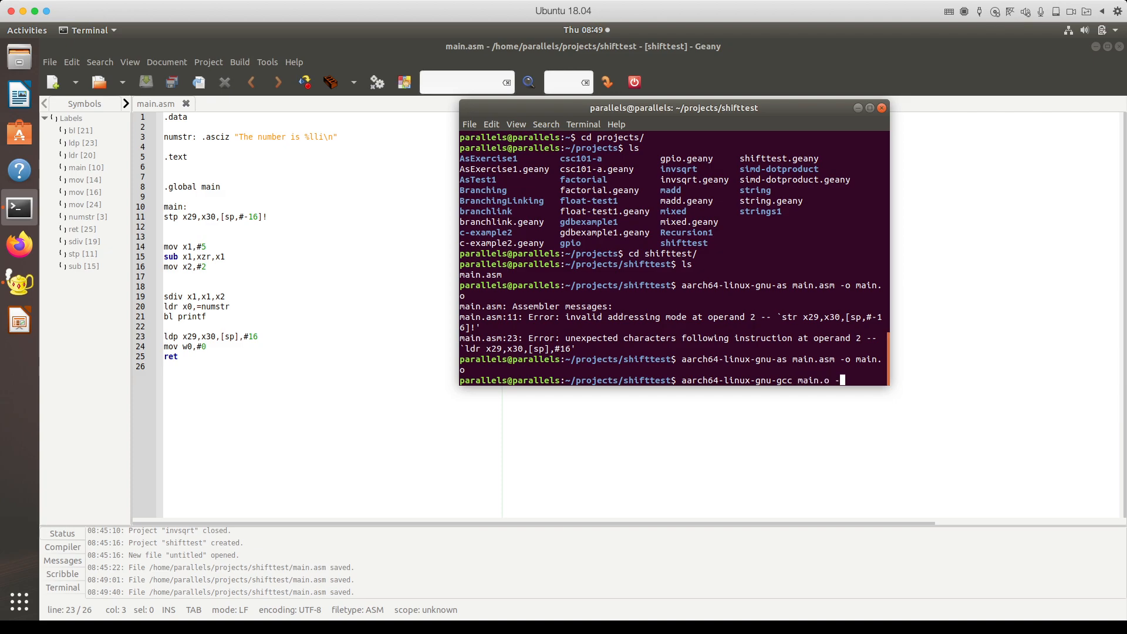
text(o main)
key(Return)
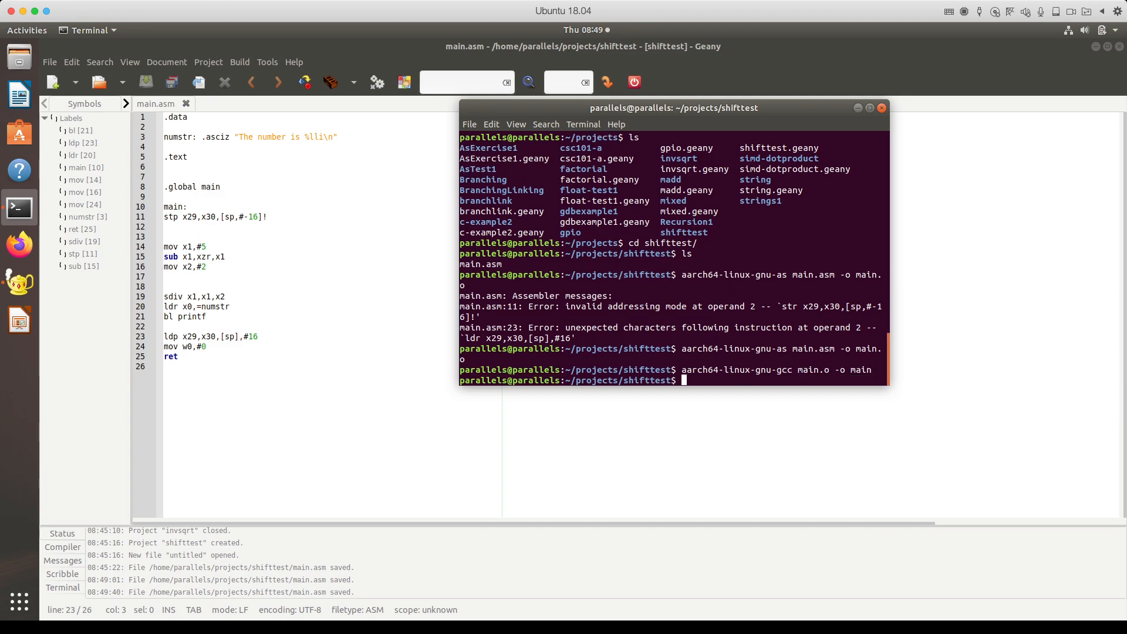
Step: Run ./main, which prints "The number is -2", then return to main.asm in Geany
text(ls)
key(Return)
text(./main)
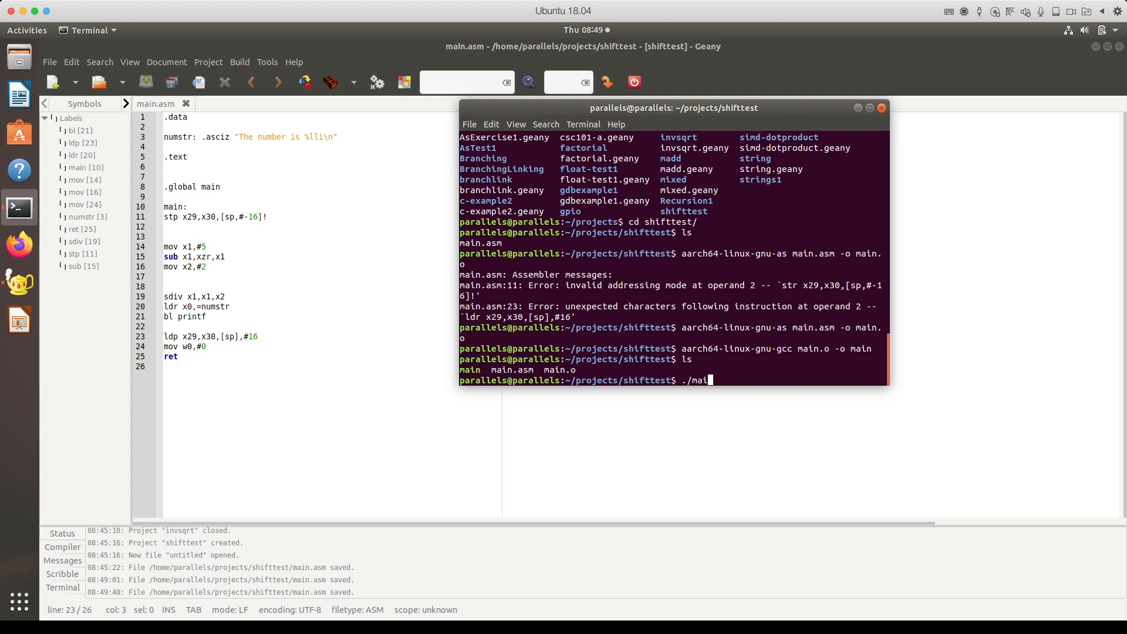
key(Return)
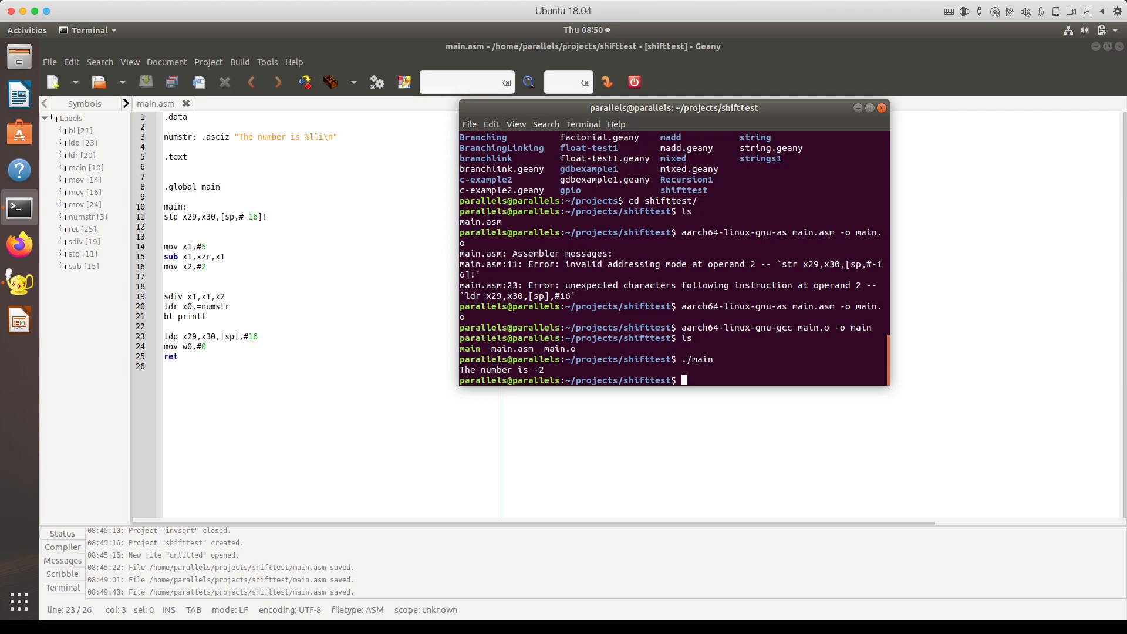
click(234, 307)
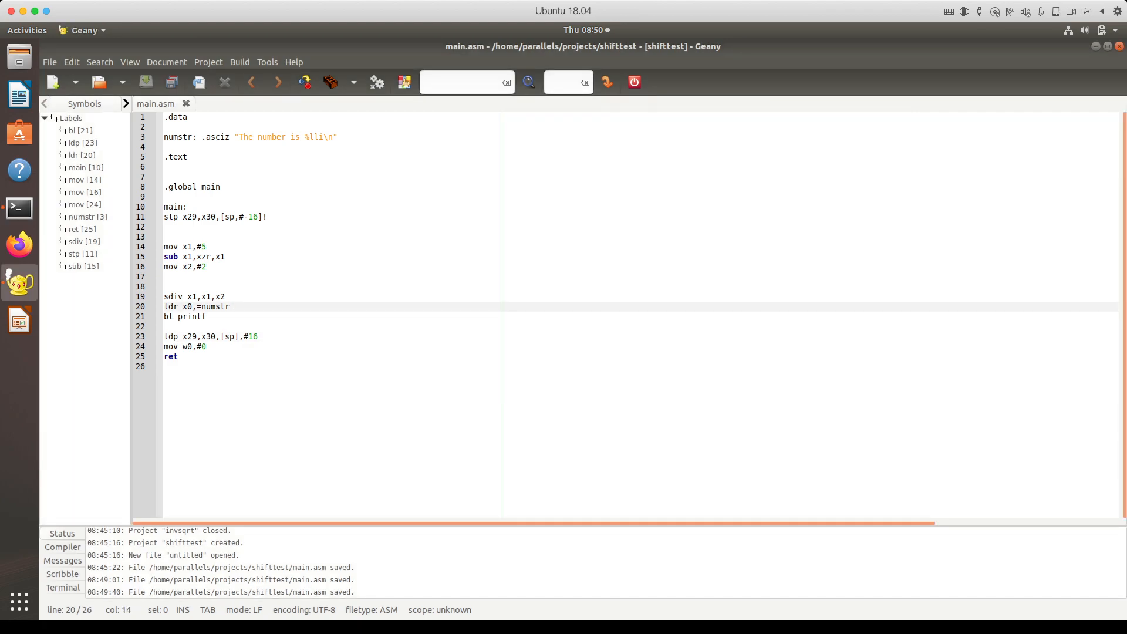
Step: Duplicate the mov x1,#5, sub x1,xzr,x1 and mov x2,#2 lines below the first printf call
click(208, 317)
key(Return)
key(Return)
key(Return)
drag(209, 267, 164, 247)
key(ctrl+c)
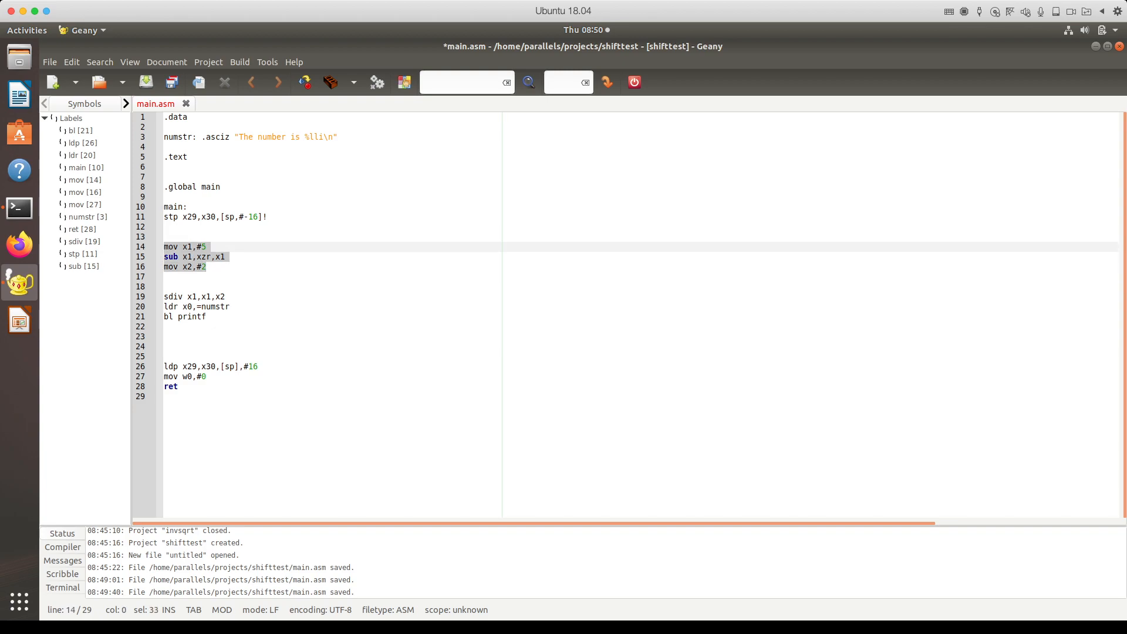
click(230, 307)
click(164, 326)
key(Return)
key(ctrl+v)
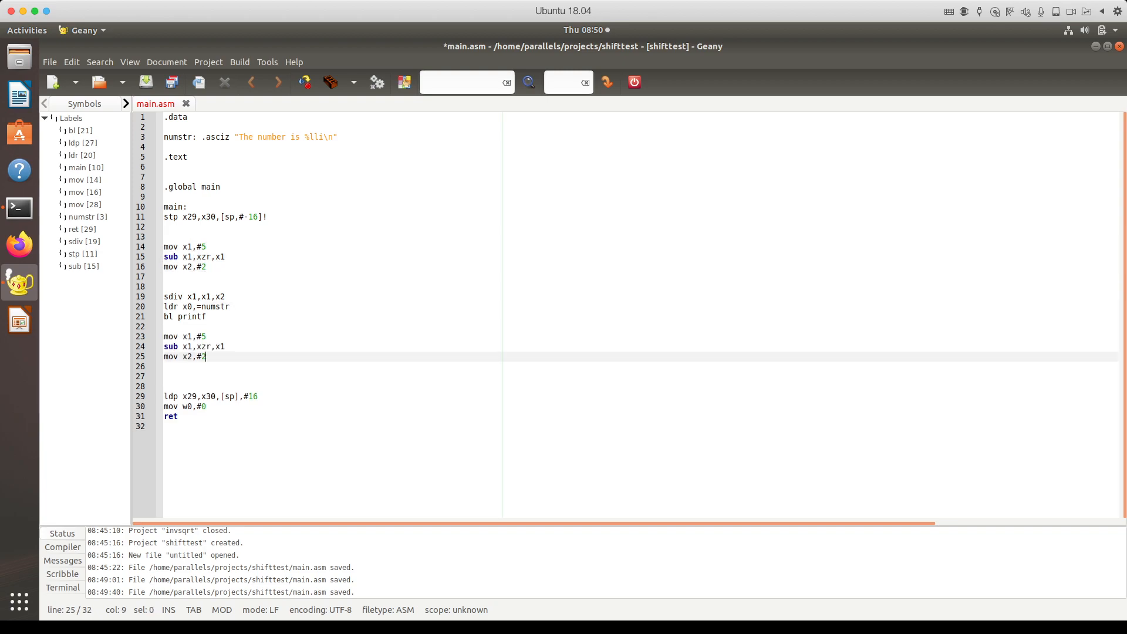
key(Down)
key(Return)
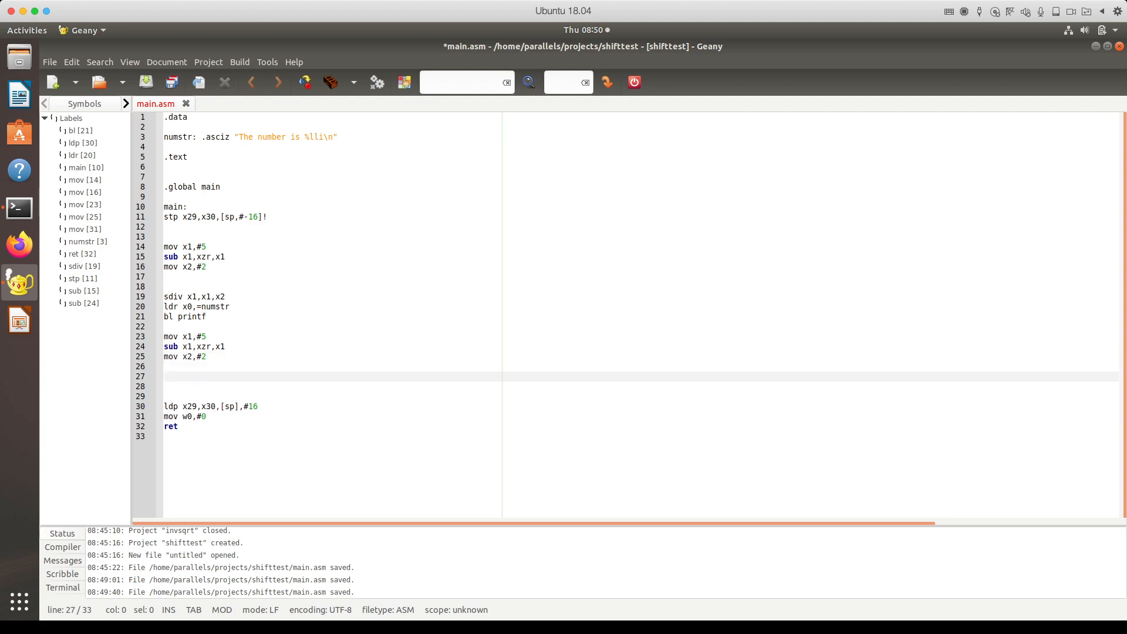
Step: Paste copies of the sdiv, ldr x0,=numstr and bl printf lines below, tidying blank lines between blocks
drag(207, 317, 164, 296)
key(ctrl+c)
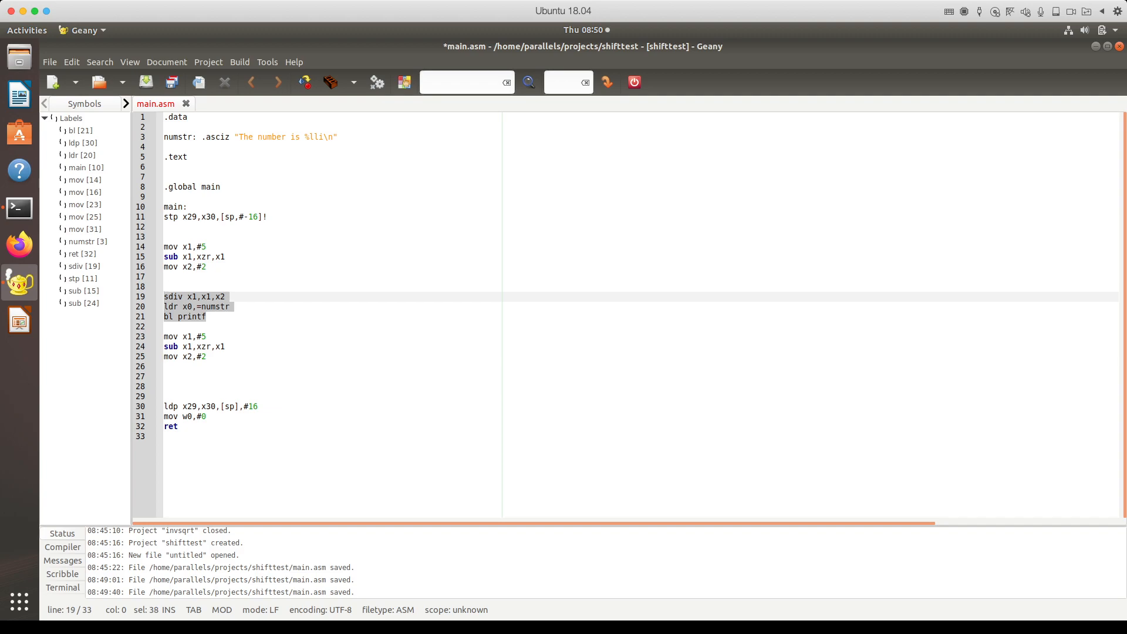
click(165, 366)
key(Return)
key(ctrl+v)
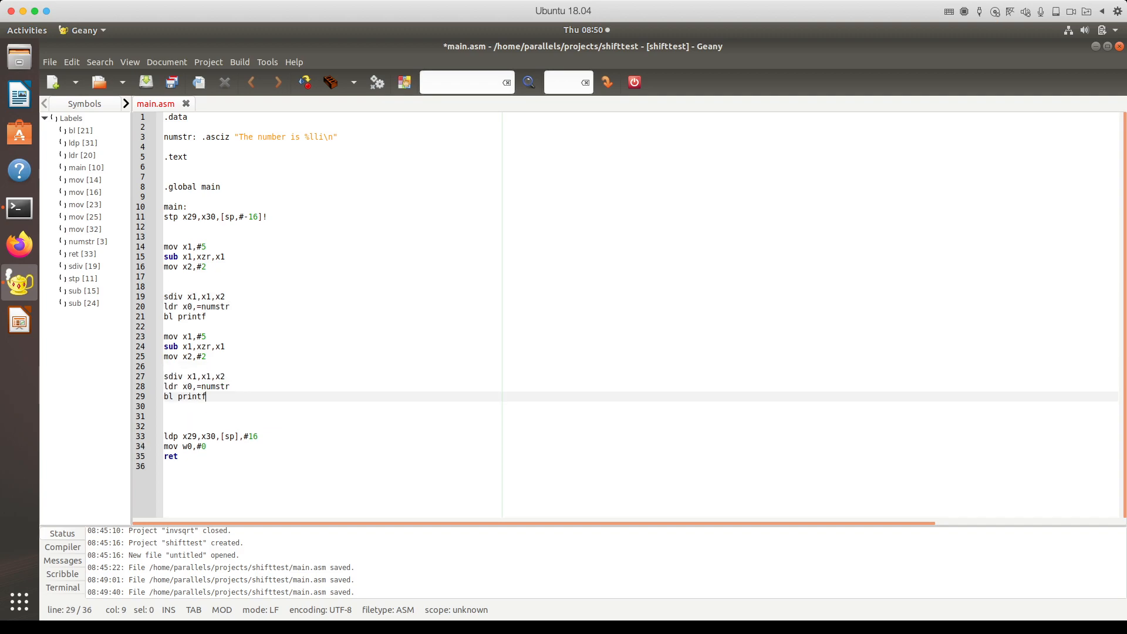
click(165, 276)
key(BackSpace)
click(165, 317)
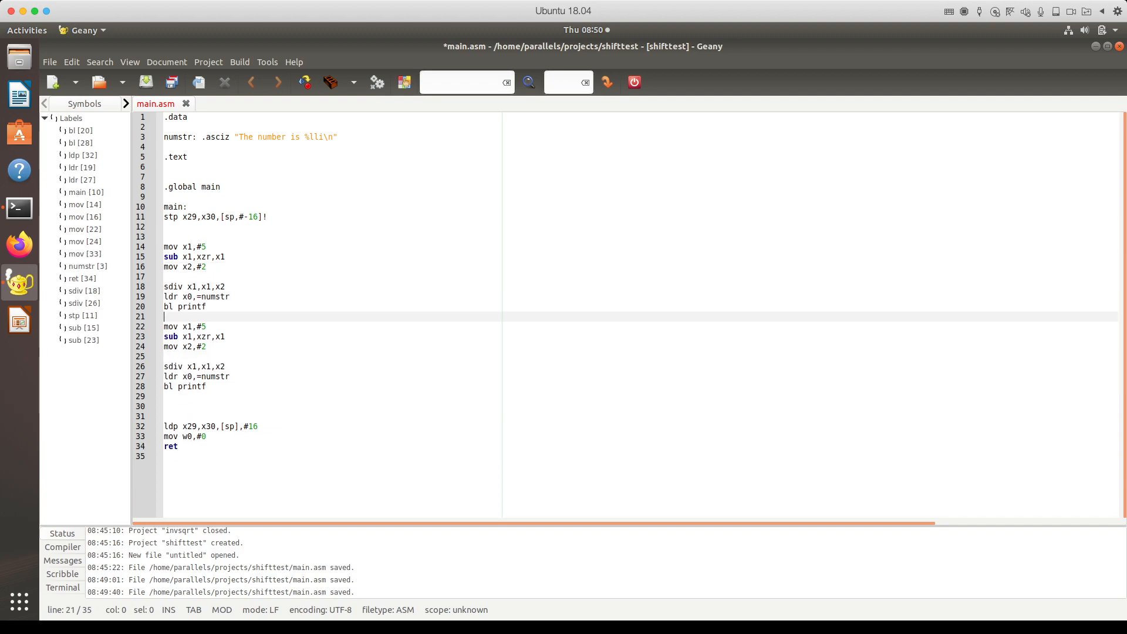
key(Return)
key(Return)
Step: Delete the copied sdiv instruction from the second block
click(183, 386)
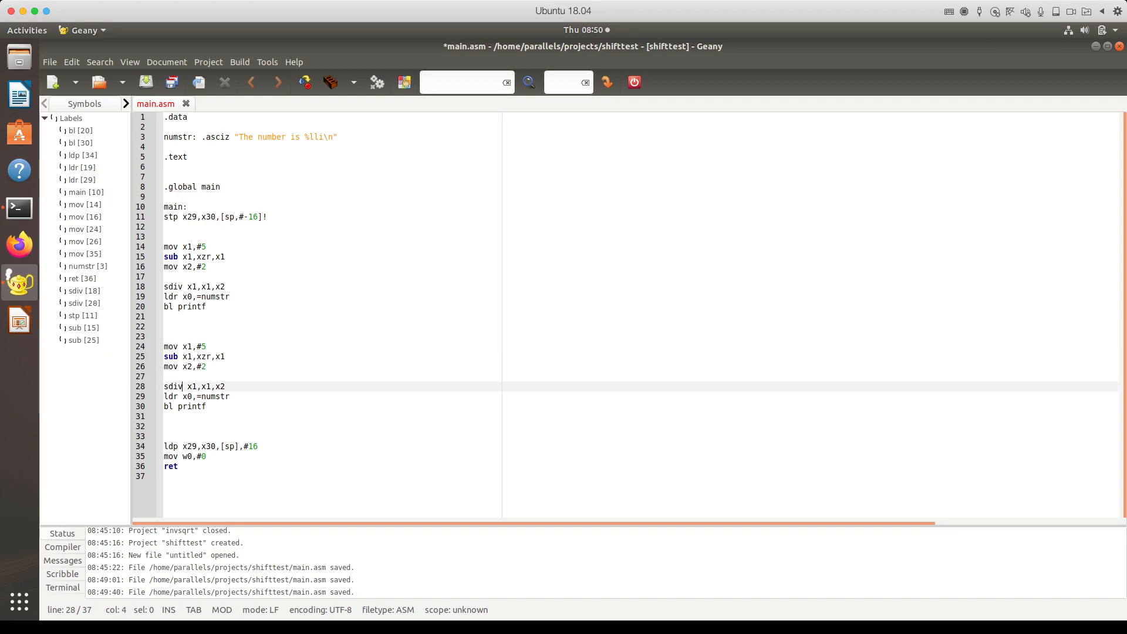
key(End)
key(shift+Home)
key(BackSpace)
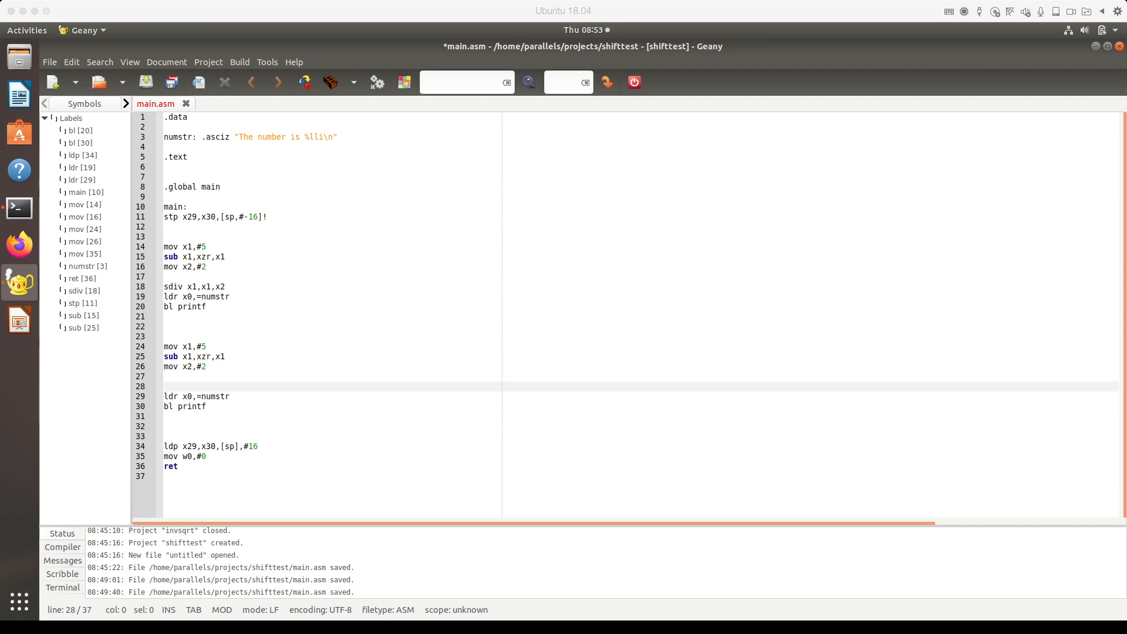
Step: Write asr x1,x1,#1 on the emptied line 28 of the second block
click(230, 297)
click(165, 387)
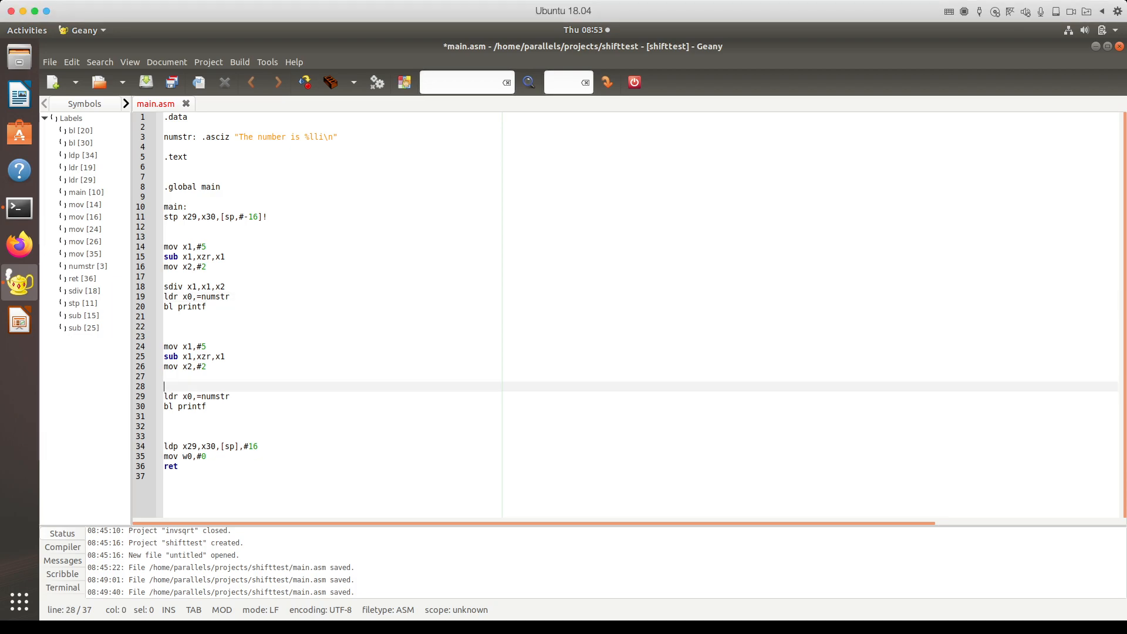
text(asr x1,)
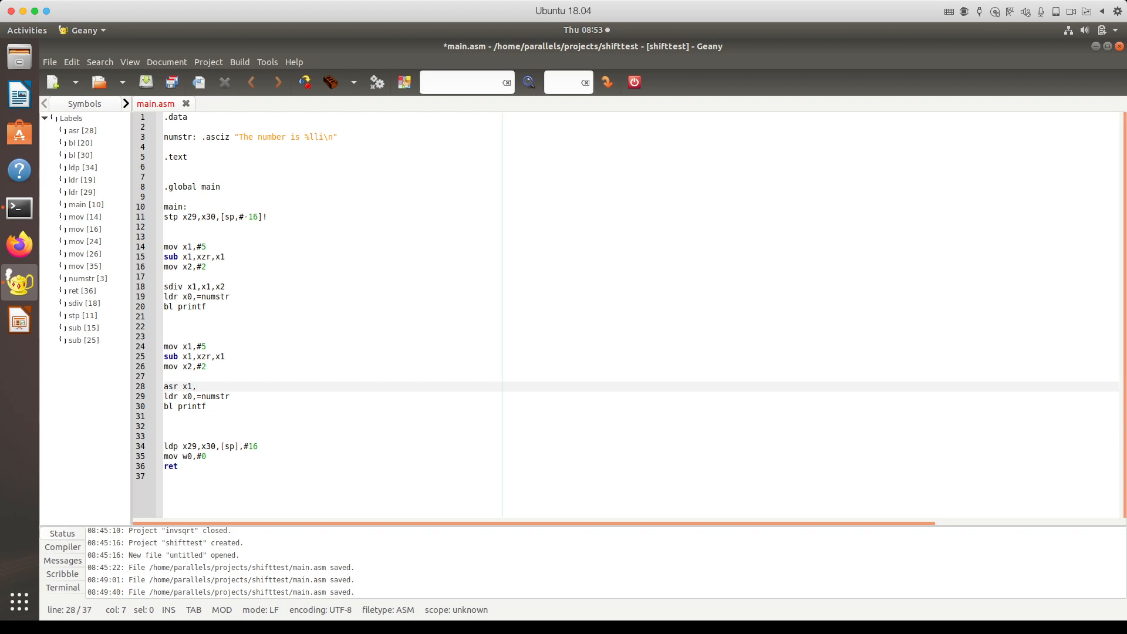
text(x1,)
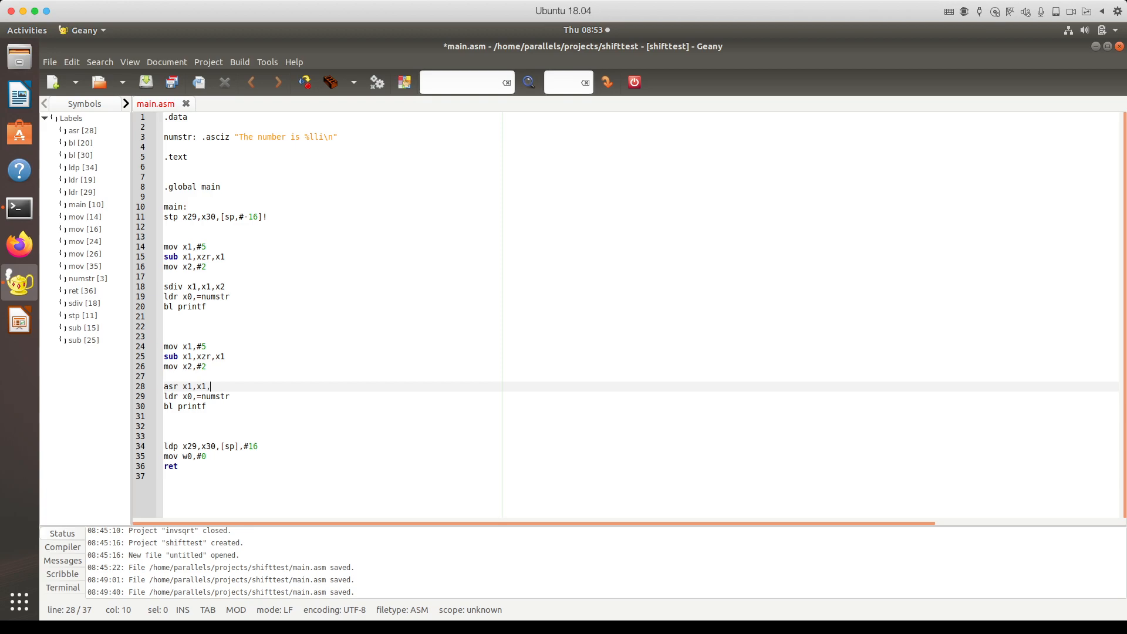
text(x2)
key(BackSpace)
key(BackSpace)
text(#2)
Step: Delete the second mov x2,#2 and the extra blank lines, then save main.asm
key(Up)
key(Up)
key(shift+Home)
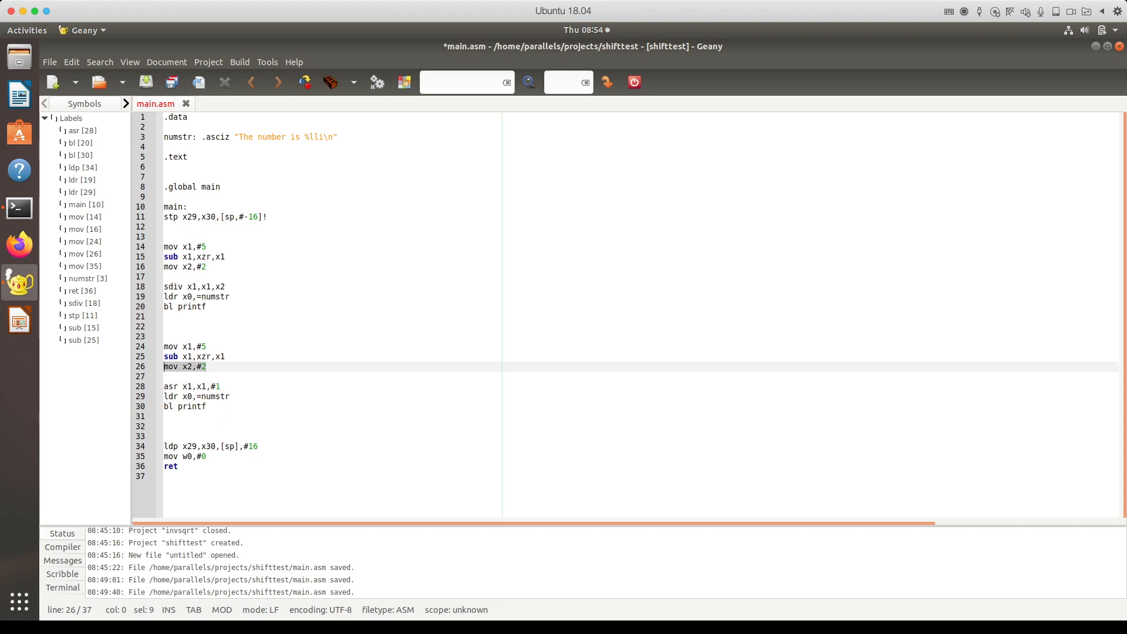
key(BackSpace)
key(Delete)
key(BackSpace)
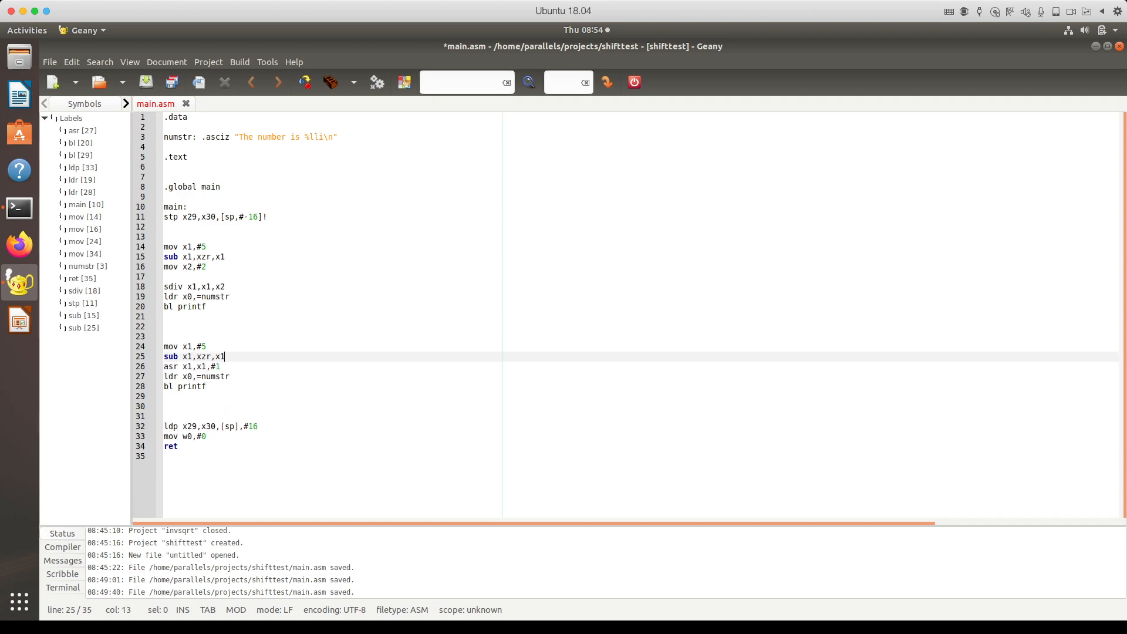
click(165, 277)
key(BackSpace)
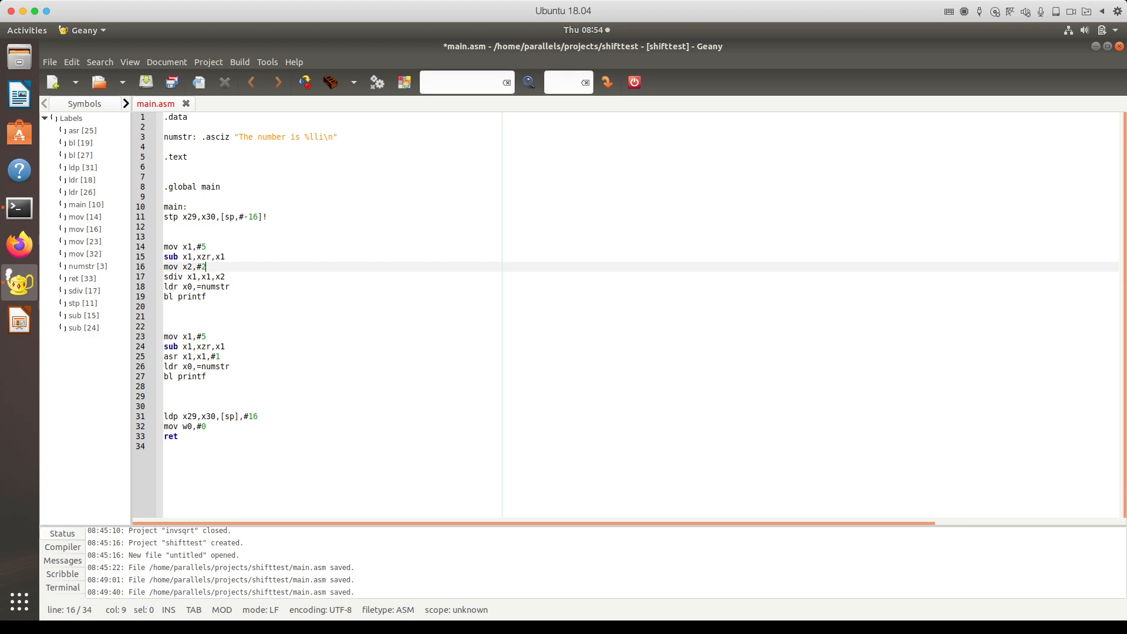
click(165, 306)
key(ctrl+s)
click(225, 256)
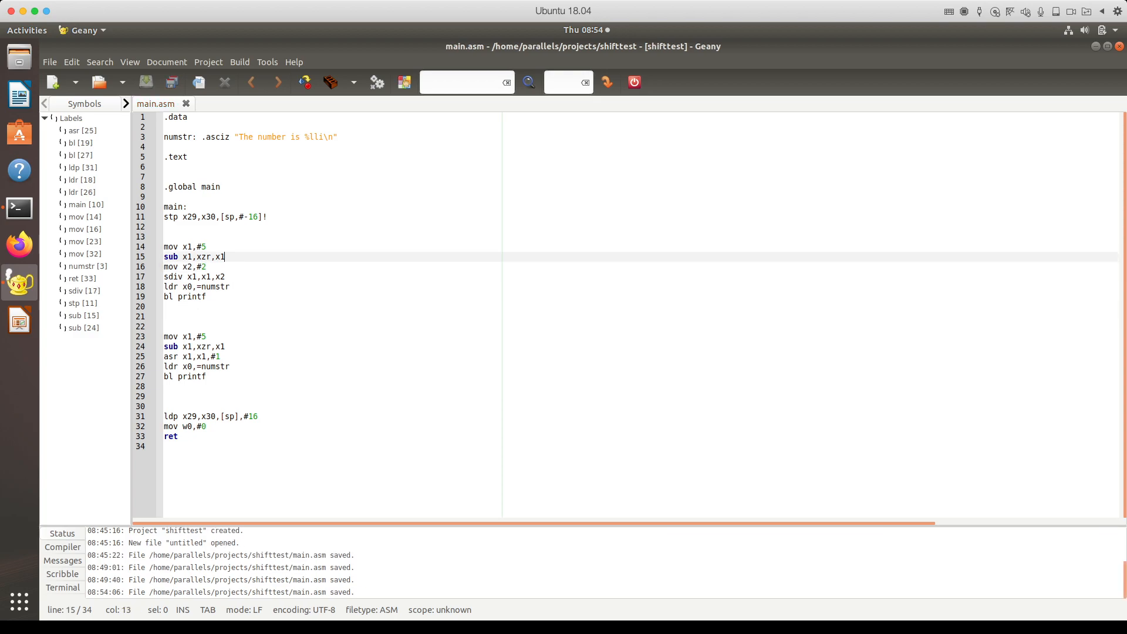
click(258, 137)
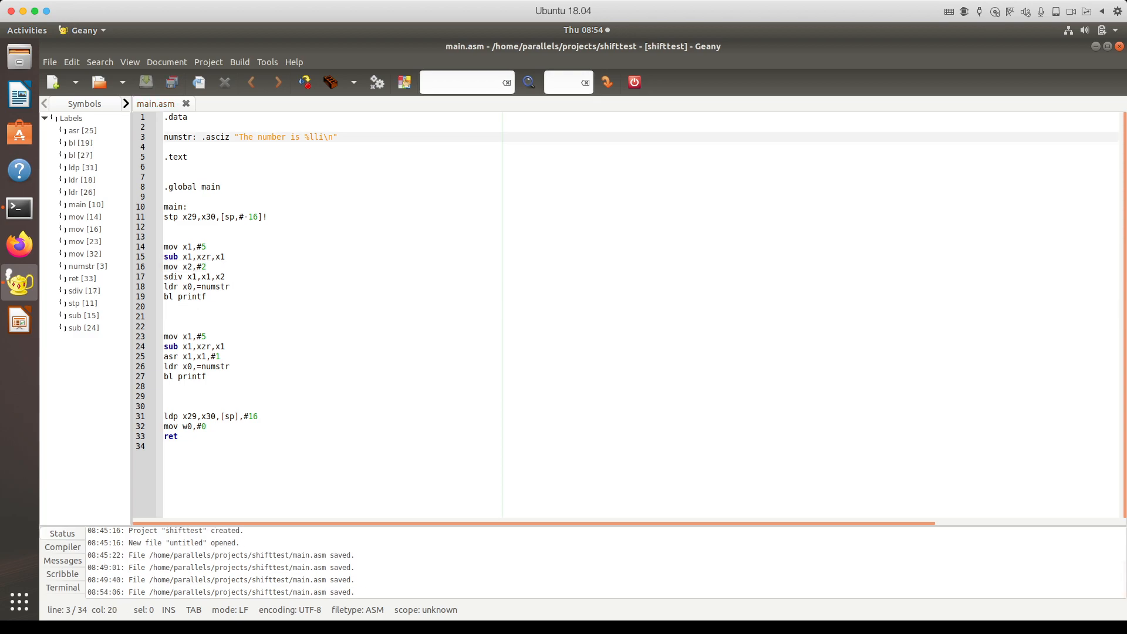
Step: Duplicate the message line: 'The division answer is' and numstr2 'The arithmetic shift answer is'
drag(338, 137, 164, 137)
key(ctrl+c)
key(End)
key(Return)
key(ctrl+v)
click(258, 137)
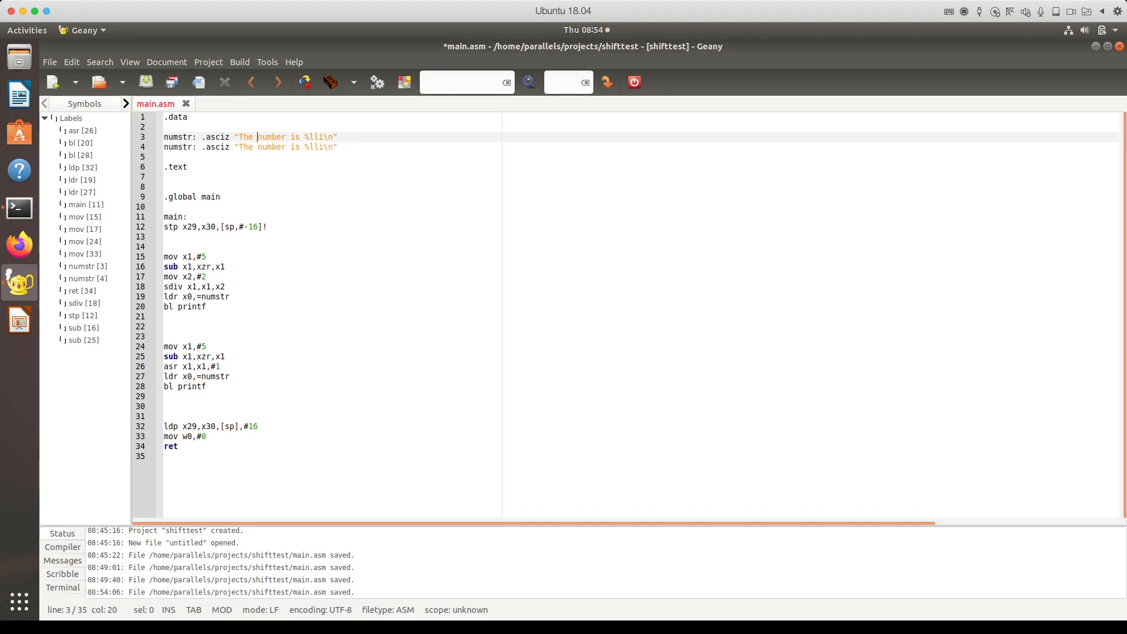
text(divis)
text(ion answer)
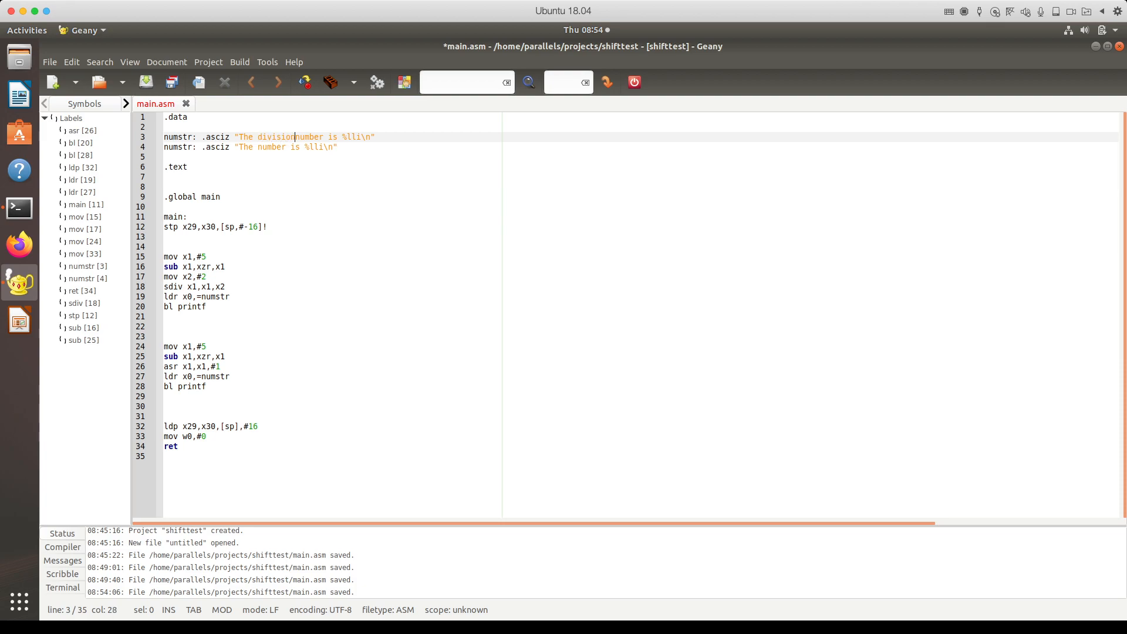
key(shift+Right)
key(shift+Right)
key(shift+Right)
key(shift+Right)
key(shift+Right)
key(shift+Right)
key(BackSpace)
drag(257, 148, 286, 148)
text(arithme)
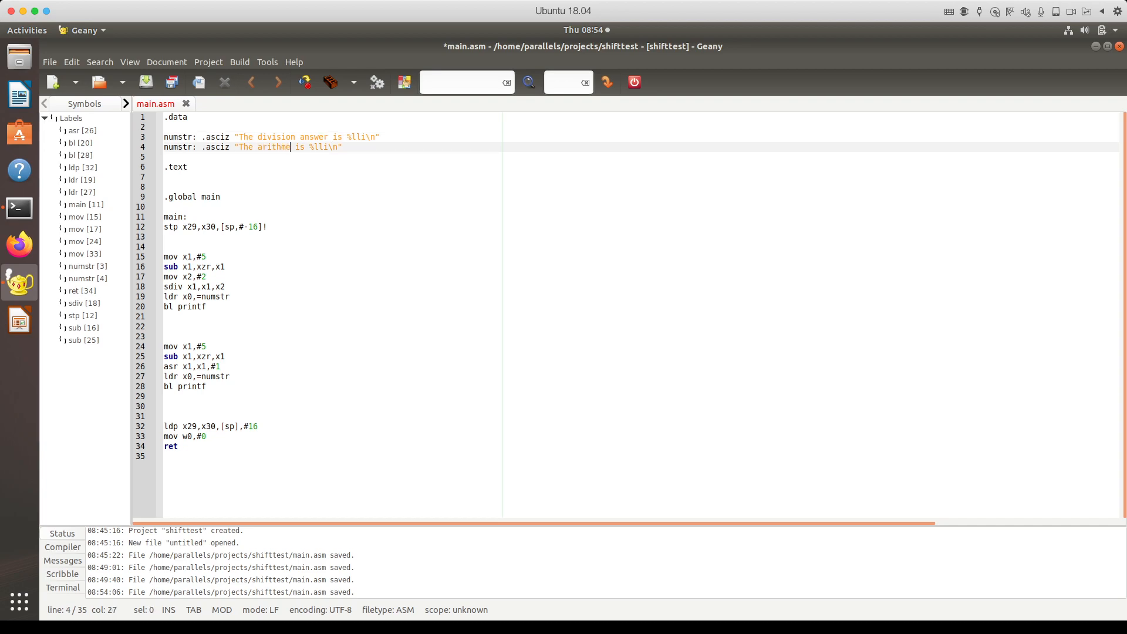
text(tic shift answer)
click(197, 147)
text(2)
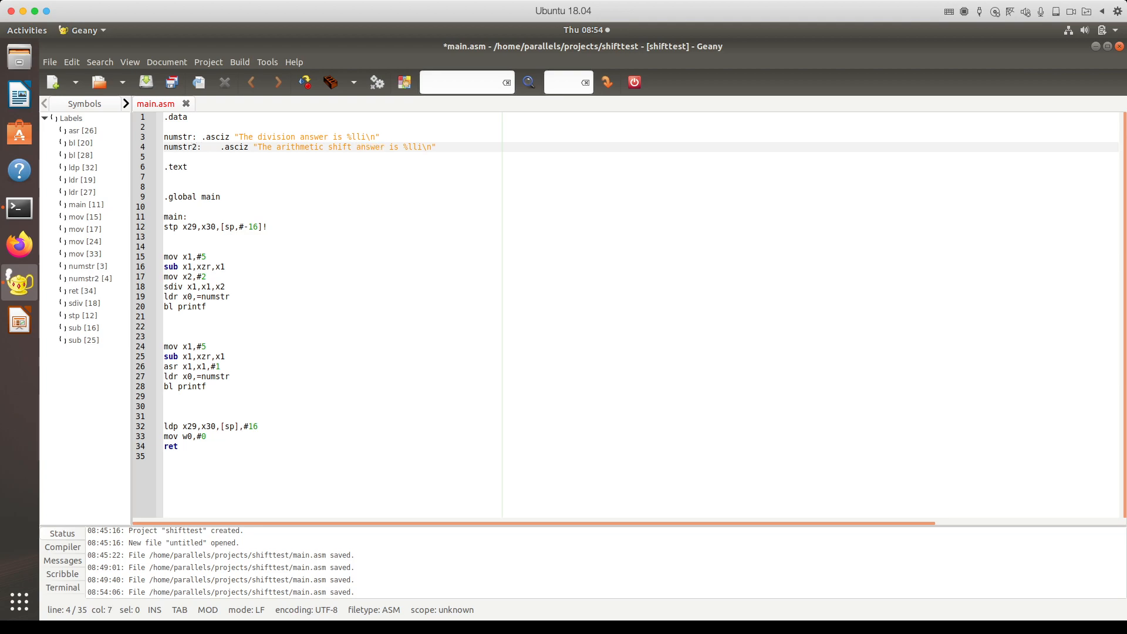
Step: Make the second block load ldr x0,=numstr2 and save main.asm
click(232, 367)
key(Down)
text(2)
key(Up)
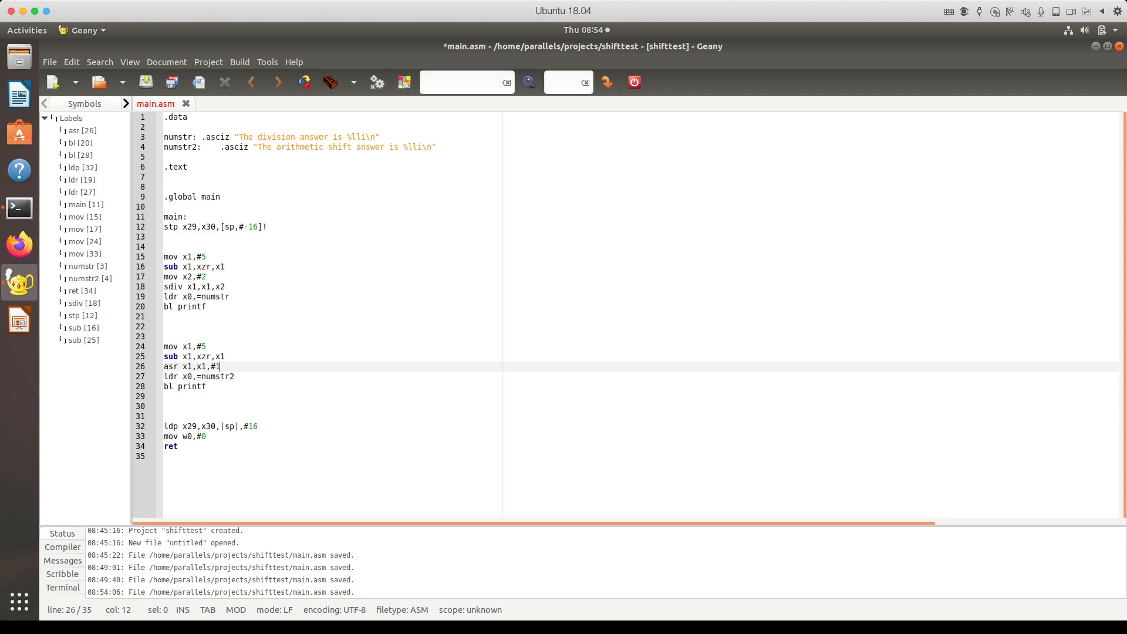
key(ctrl+s)
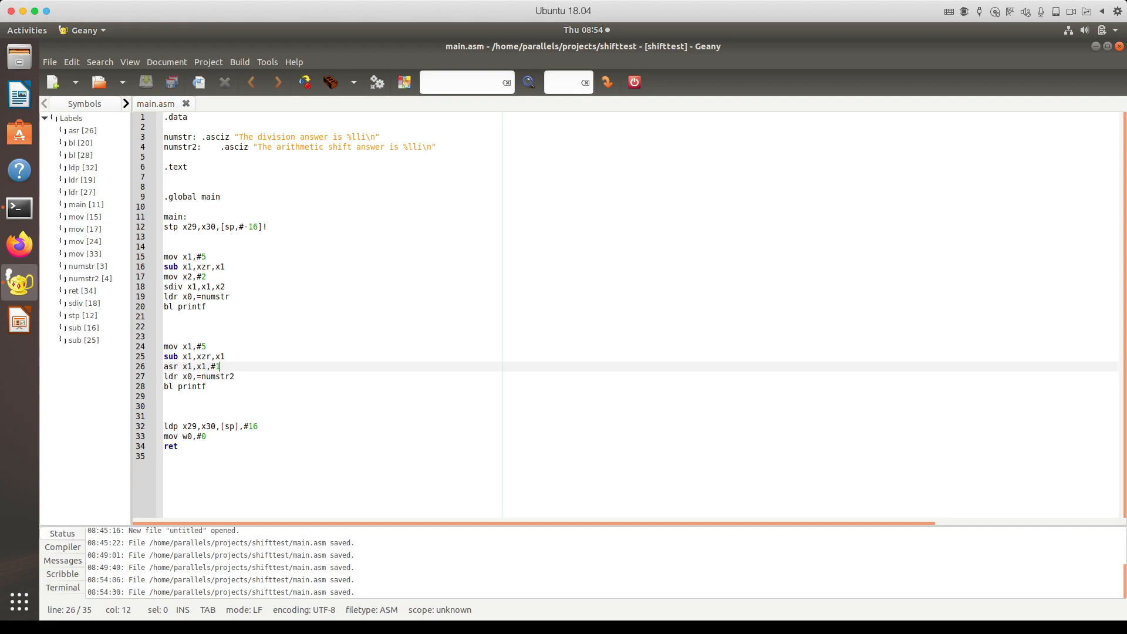
Step: Rerun aarch64-linux-gnu-as, aarch64-linux-gnu-gcc and ./main from the terminal history
click(19, 208)
text(./main)
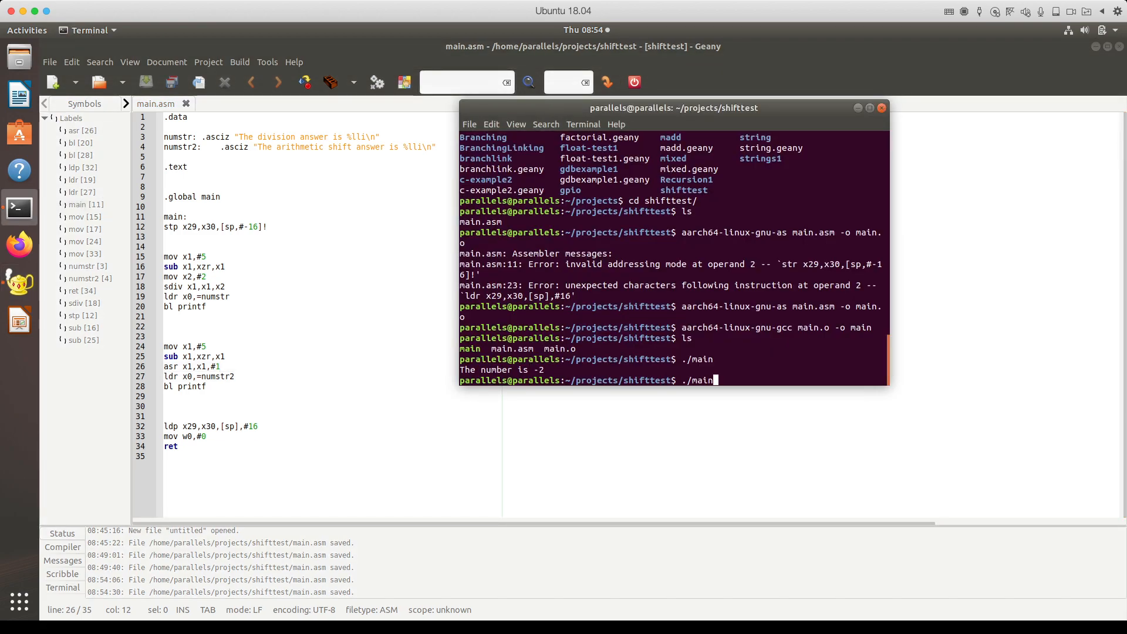
key(Up)
key(Up)
key(Up)
key(Up)
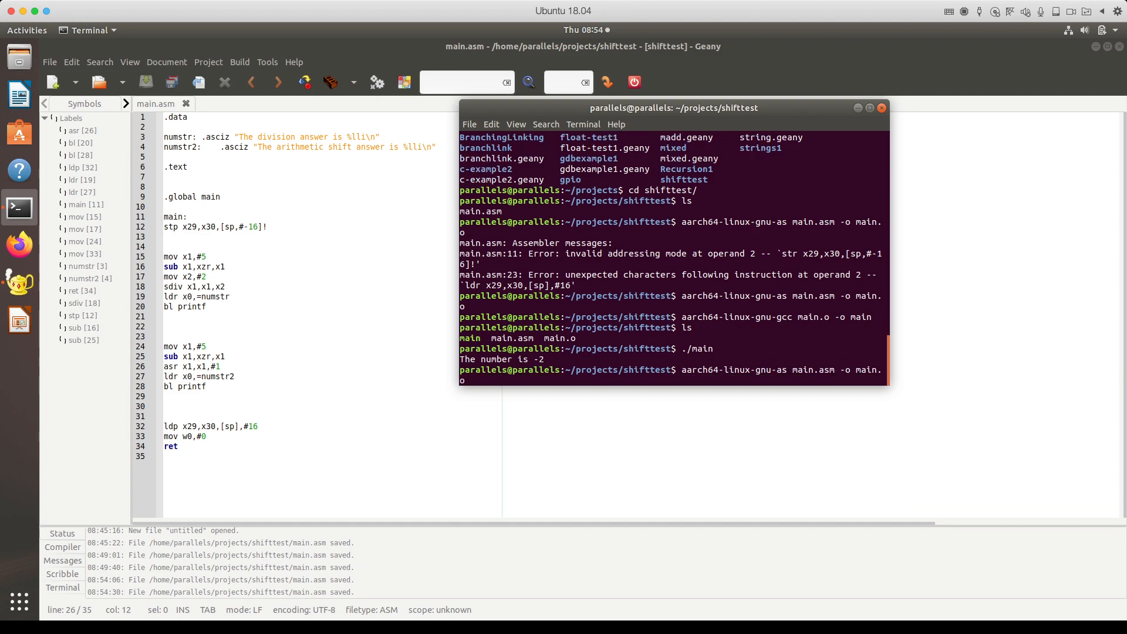
key(Return)
key(Up)
key(Up)
key(Up)
key(Up)
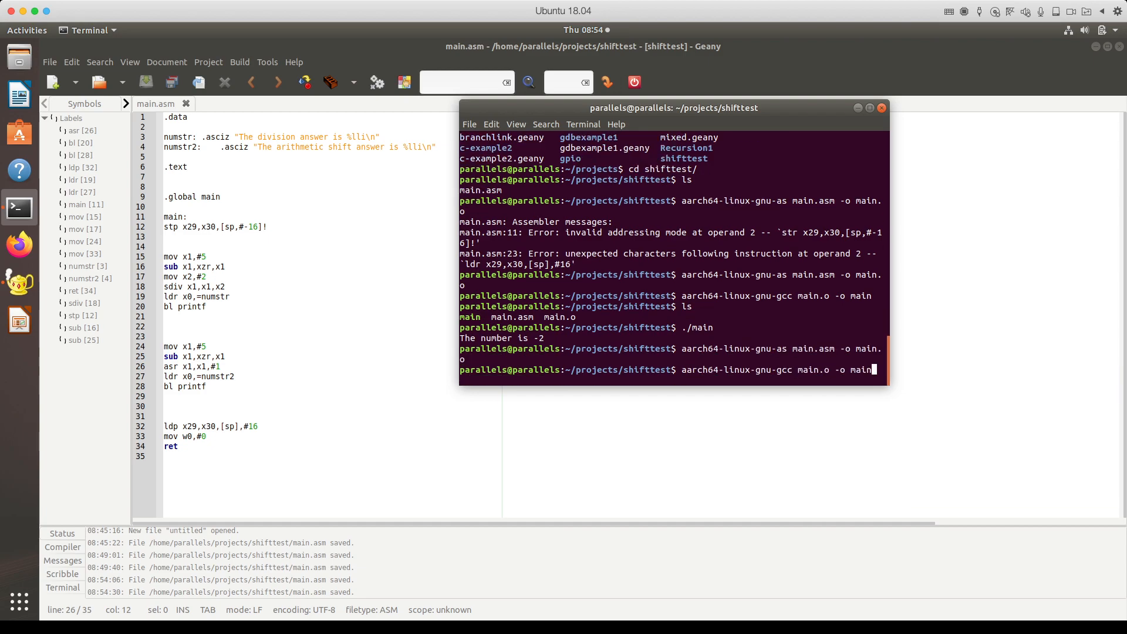
key(Return)
key(Up)
key(Up)
key(Up)
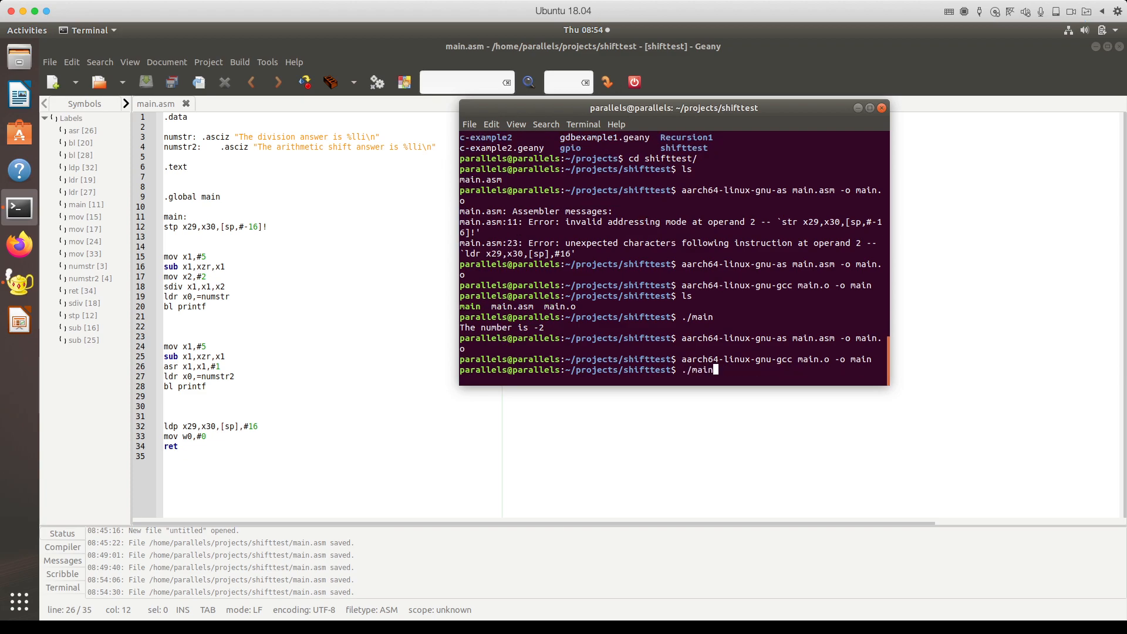
key(Return)
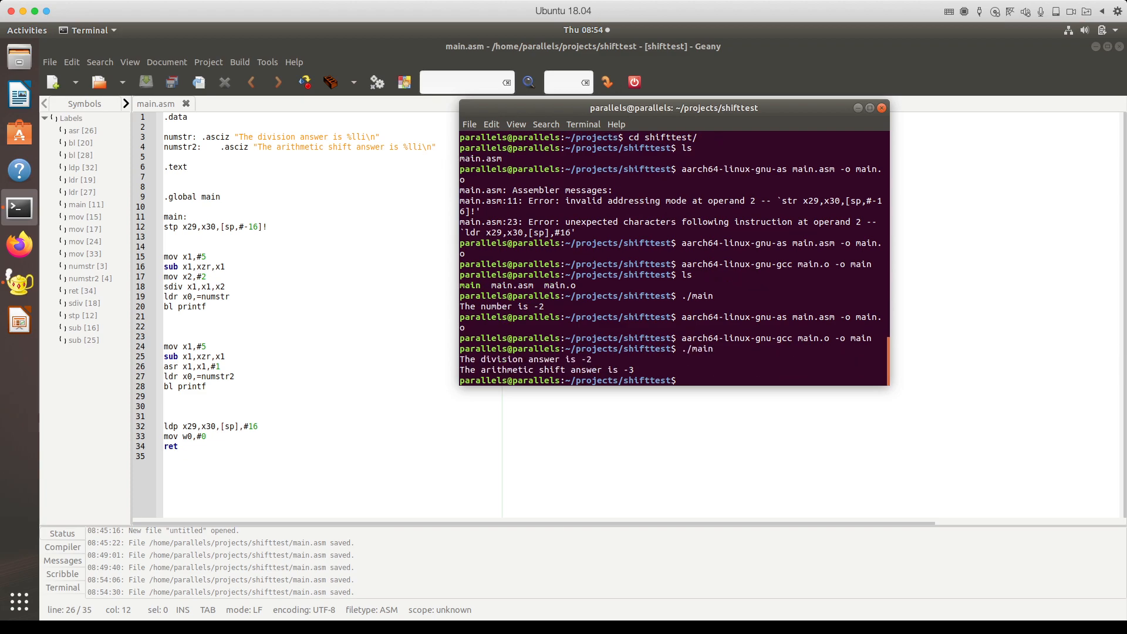